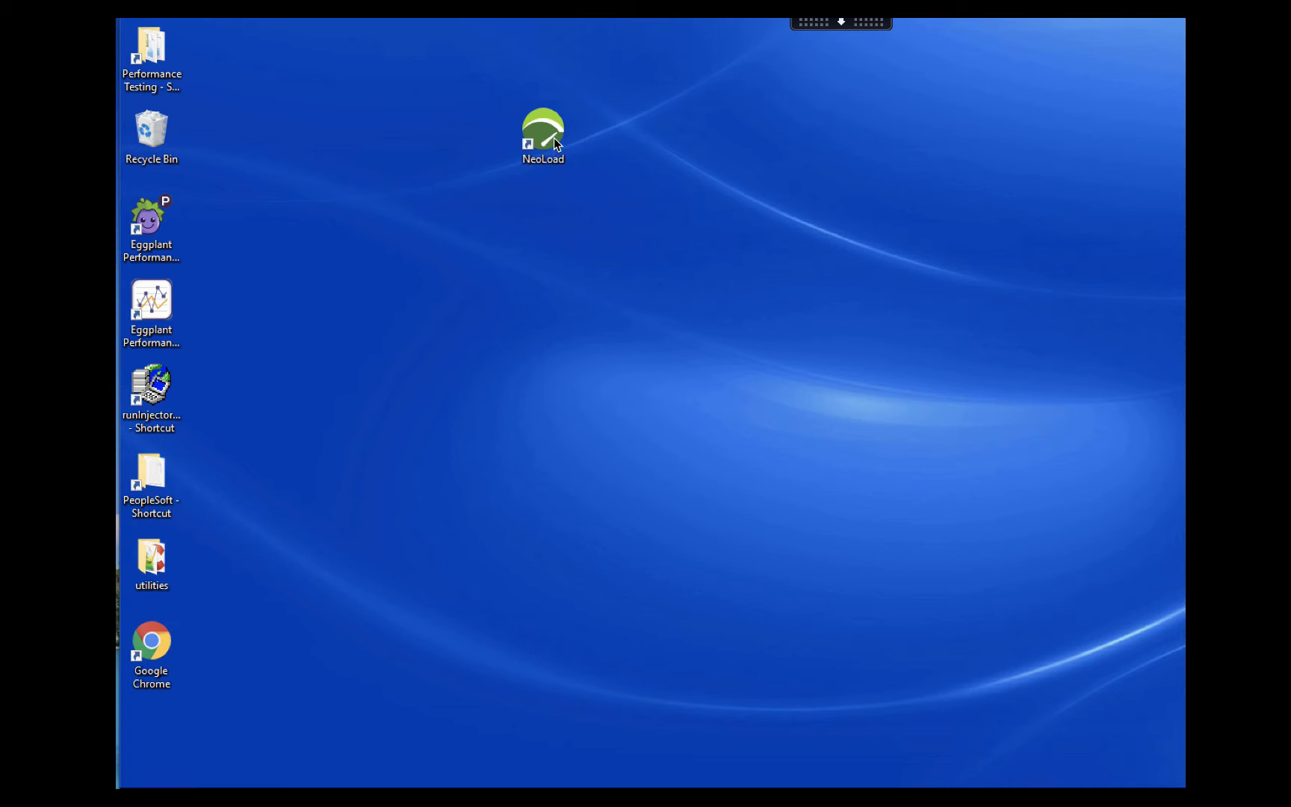
# Step: Examine the target and file location in the NeoLoad desktop shortcut's properties, leaving its settings as they are
pyautogui.click(553, 139)
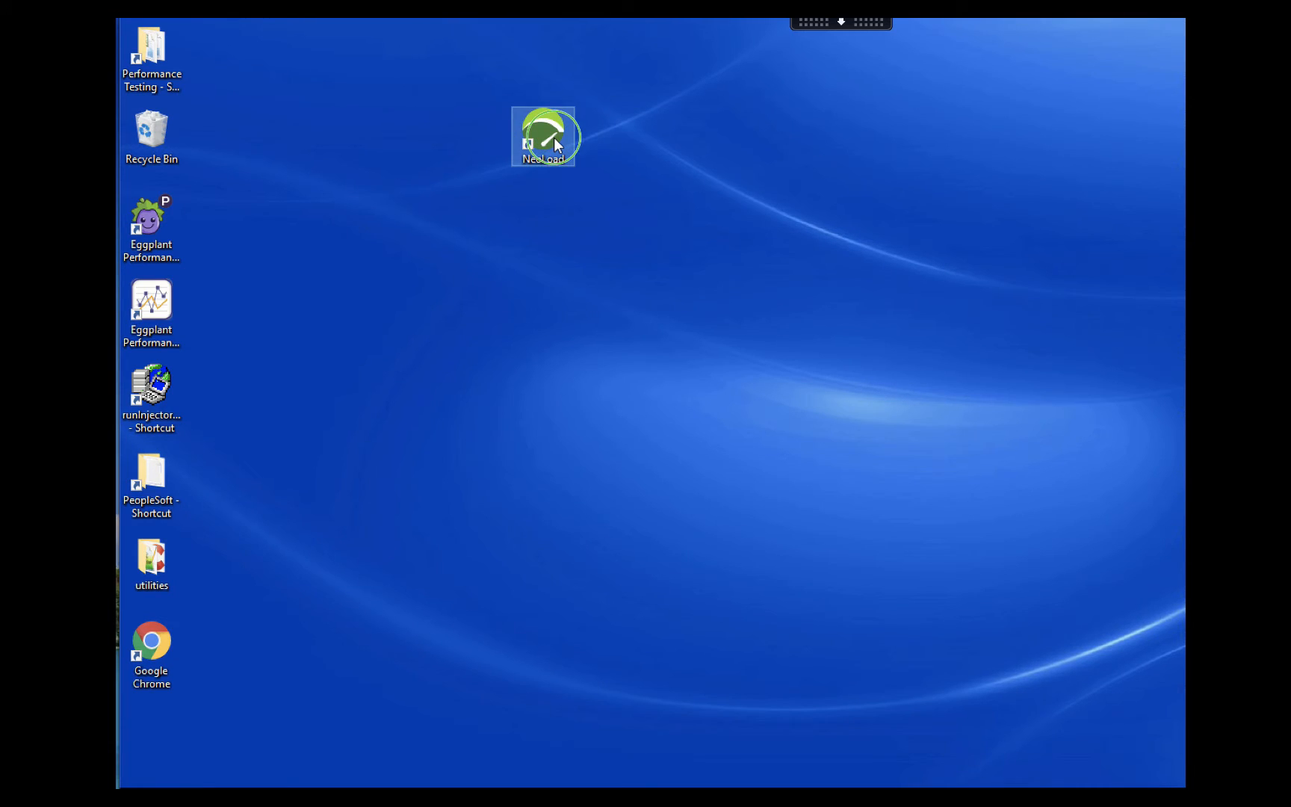
pyautogui.rightClick(554, 140)
pyautogui.click(586, 499)
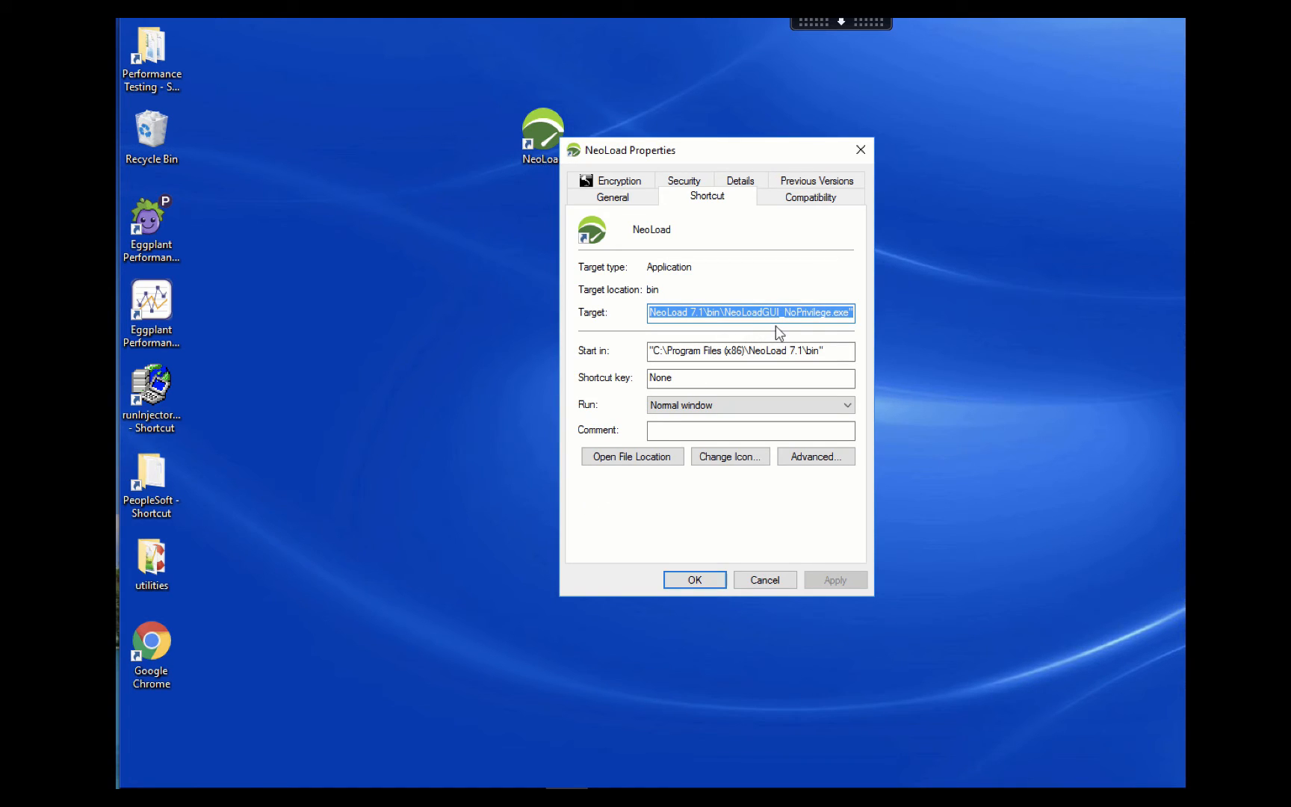
pyautogui.click(661, 462)
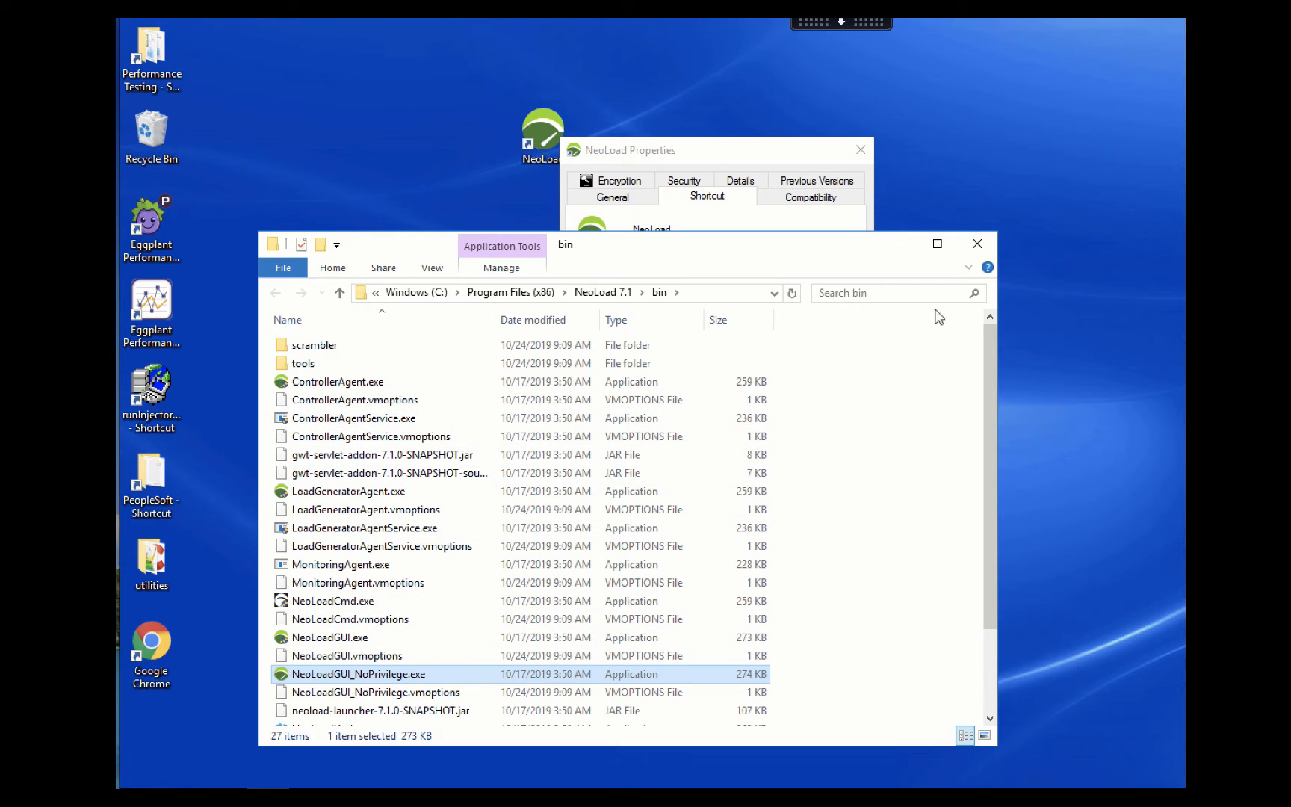
pyautogui.click(981, 248)
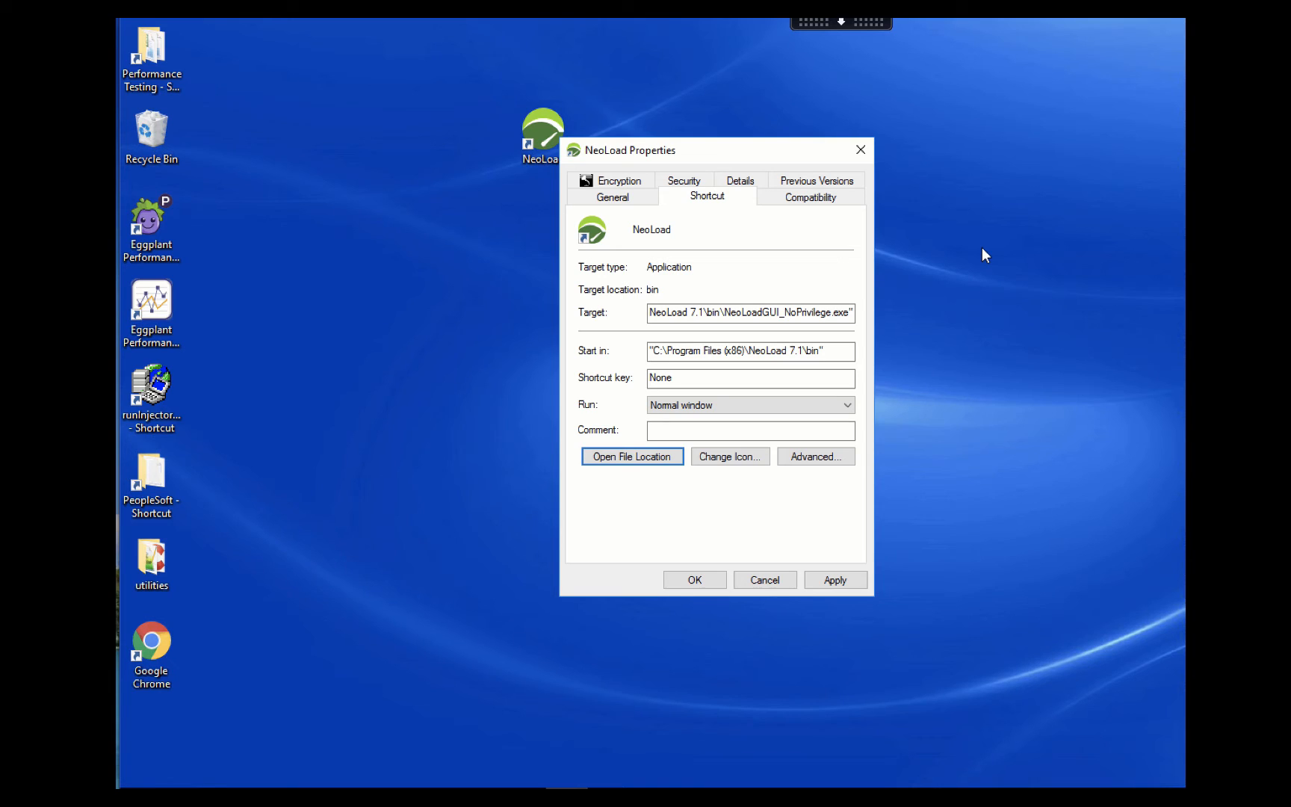
pyautogui.click(694, 581)
pyautogui.click(809, 410)
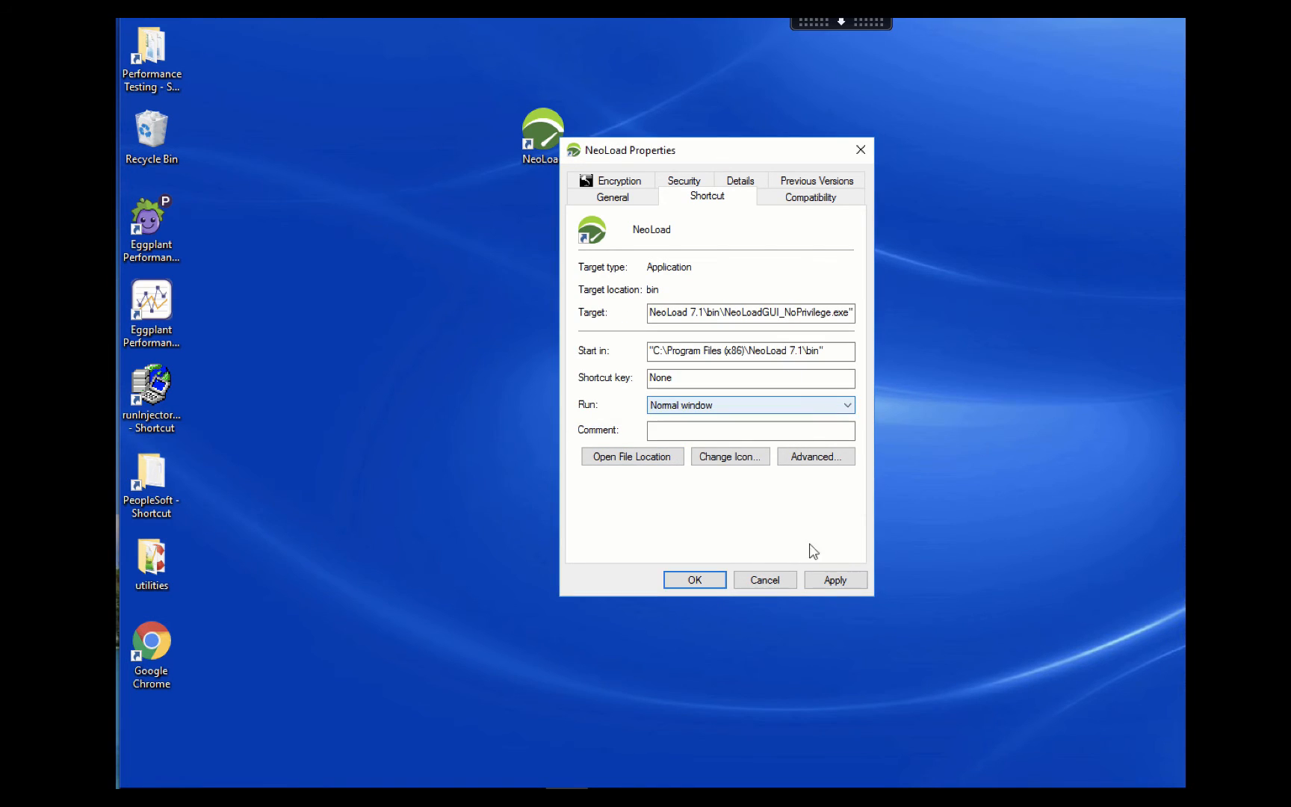
pyautogui.click(764, 580)
# Step: Launch NeoLoad and create a new project named citrix in the default directory
pyautogui.doubleClick(540, 131)
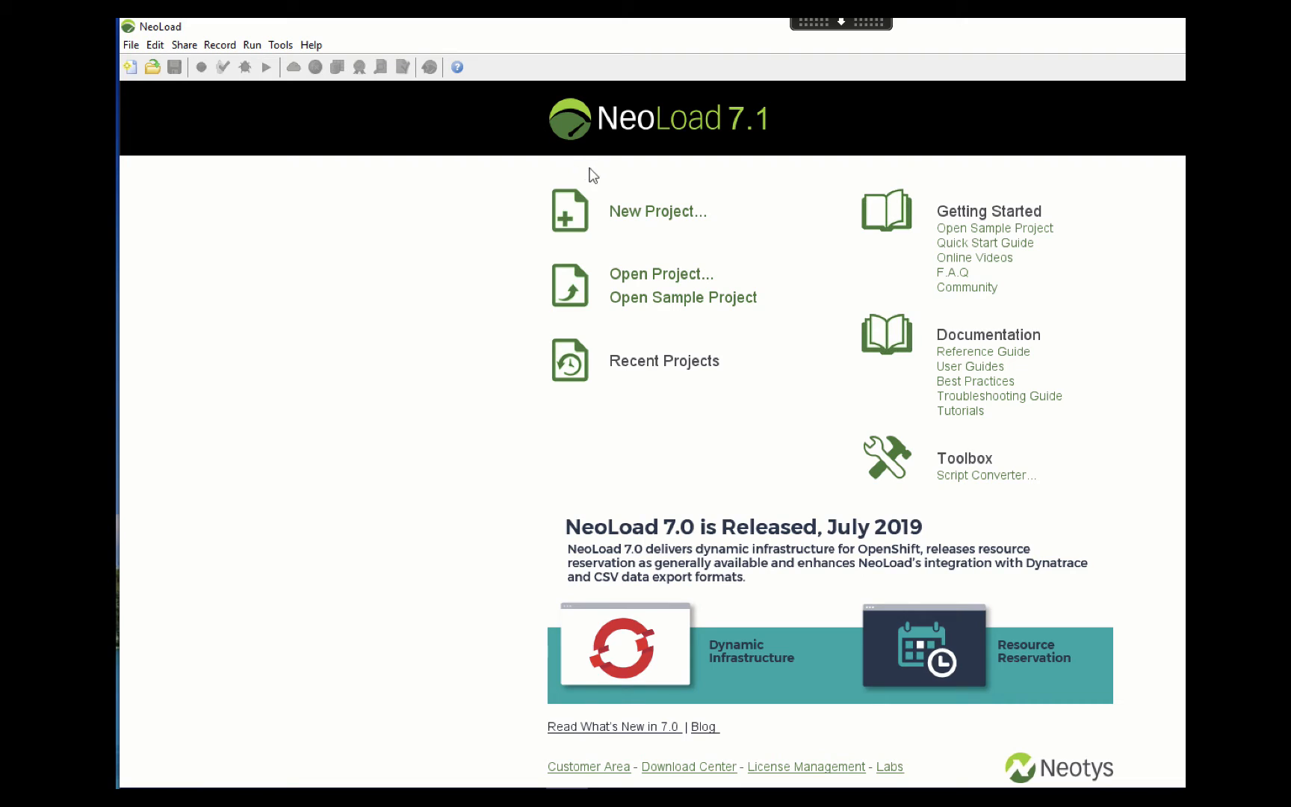
pyautogui.click(629, 217)
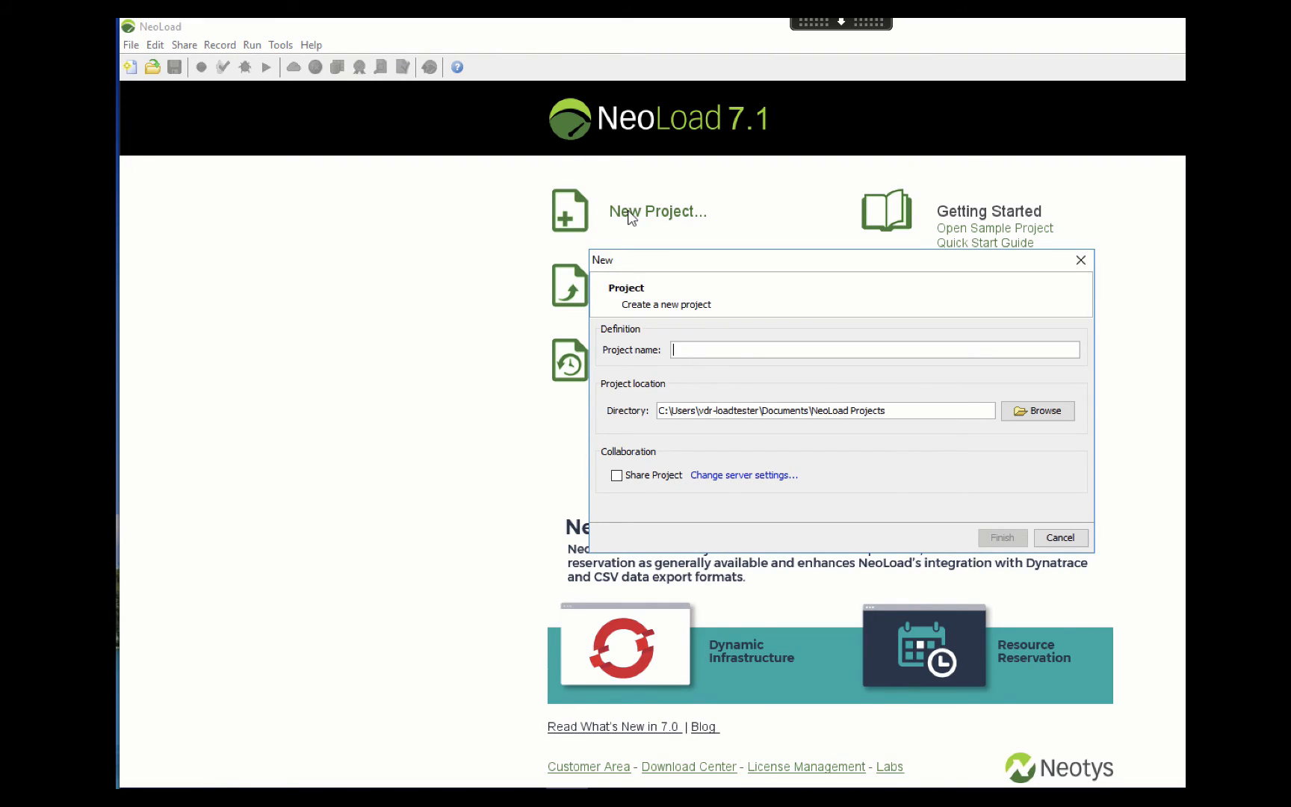
pyautogui.write('citrix')
pyautogui.click(1006, 541)
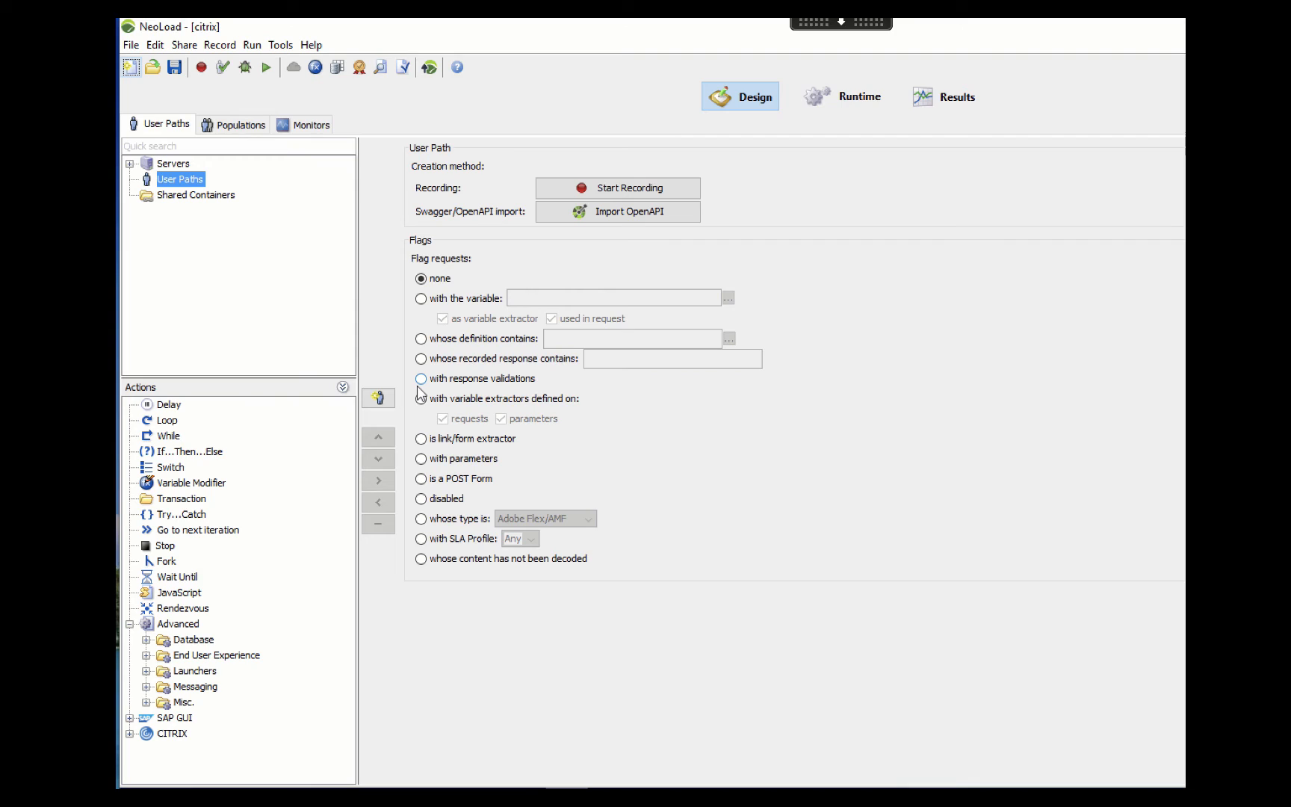
# Step: Set up a new Citrix recording and name its user path Citrix_Script
pyautogui.click(229, 46)
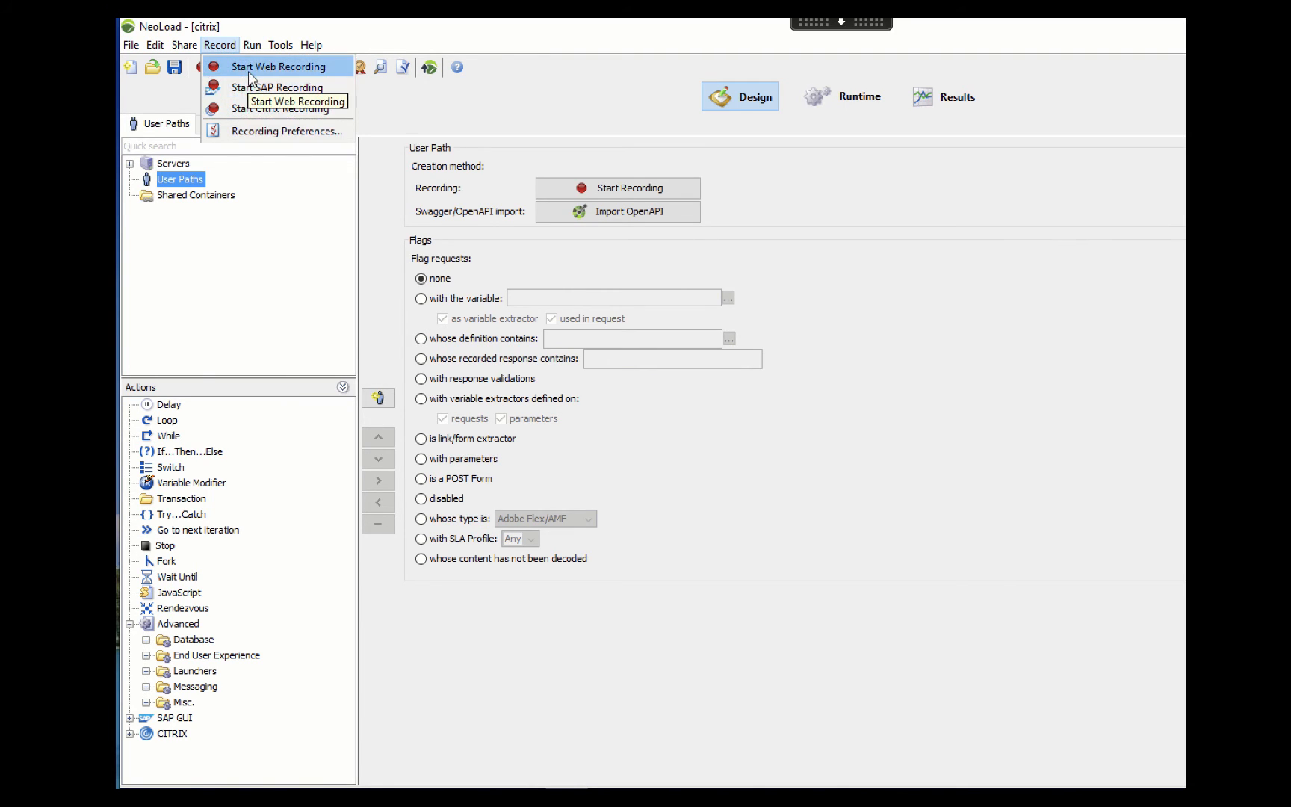
pyautogui.click(251, 112)
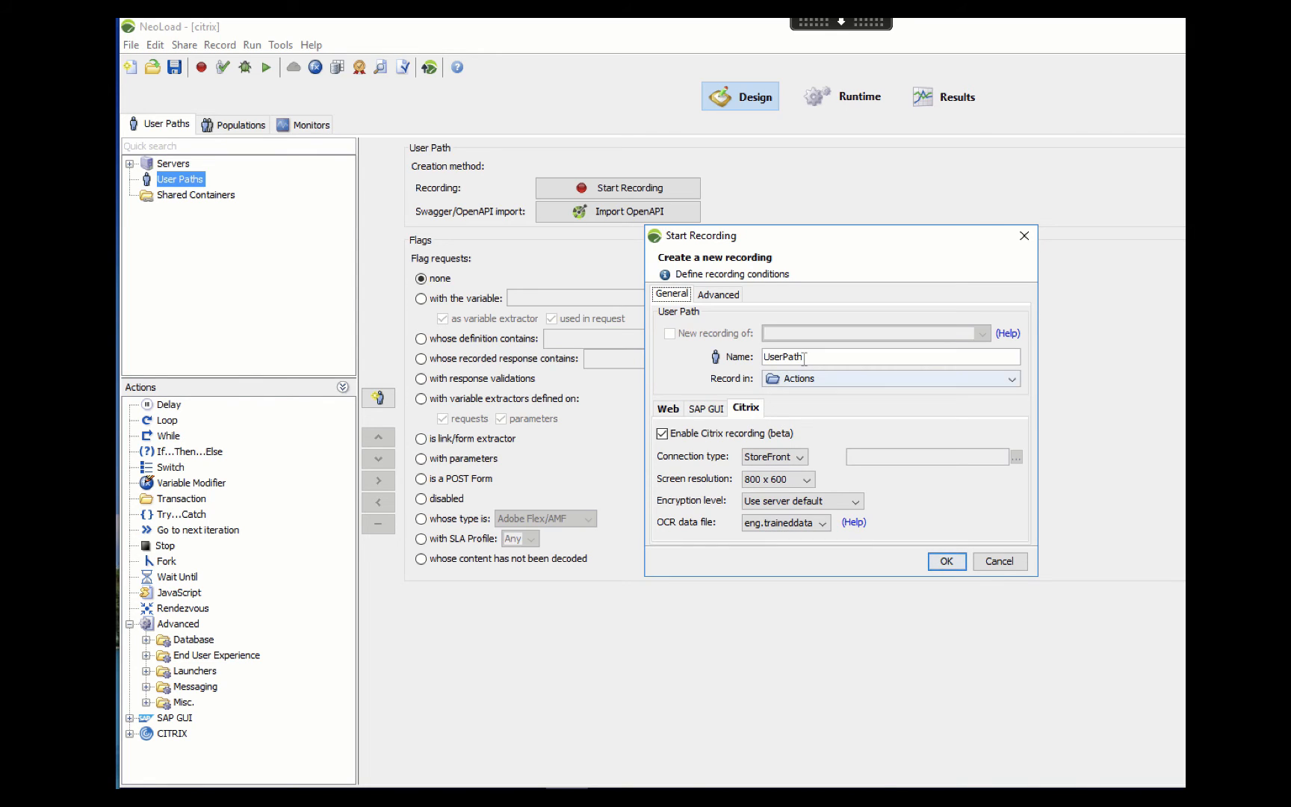
pyautogui.moveTo(807, 357); pyautogui.dragTo(737, 359)
pyautogui.write('C')
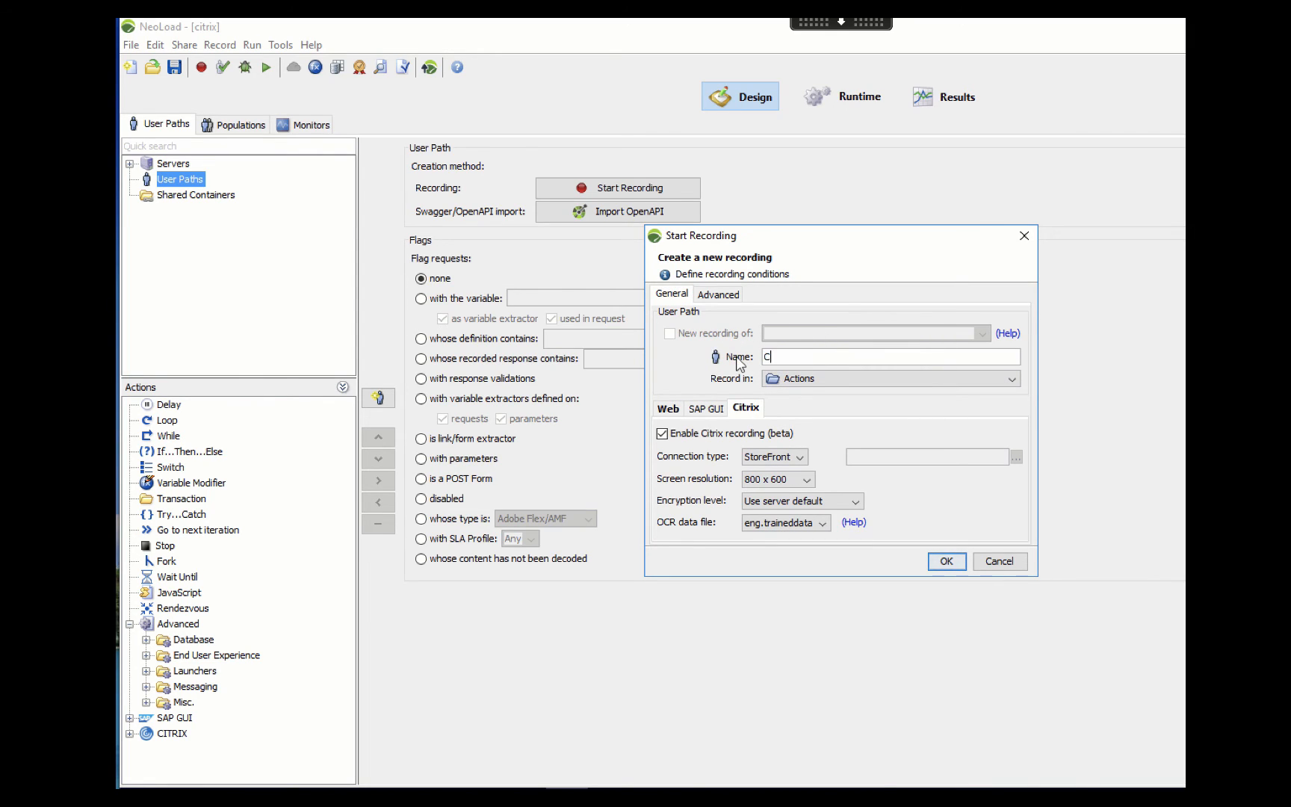
pyautogui.write('itrix_Script')
# Step: Try the ICA connection type for the Citrix recording and return it to StoreFront
pyautogui.click(803, 461)
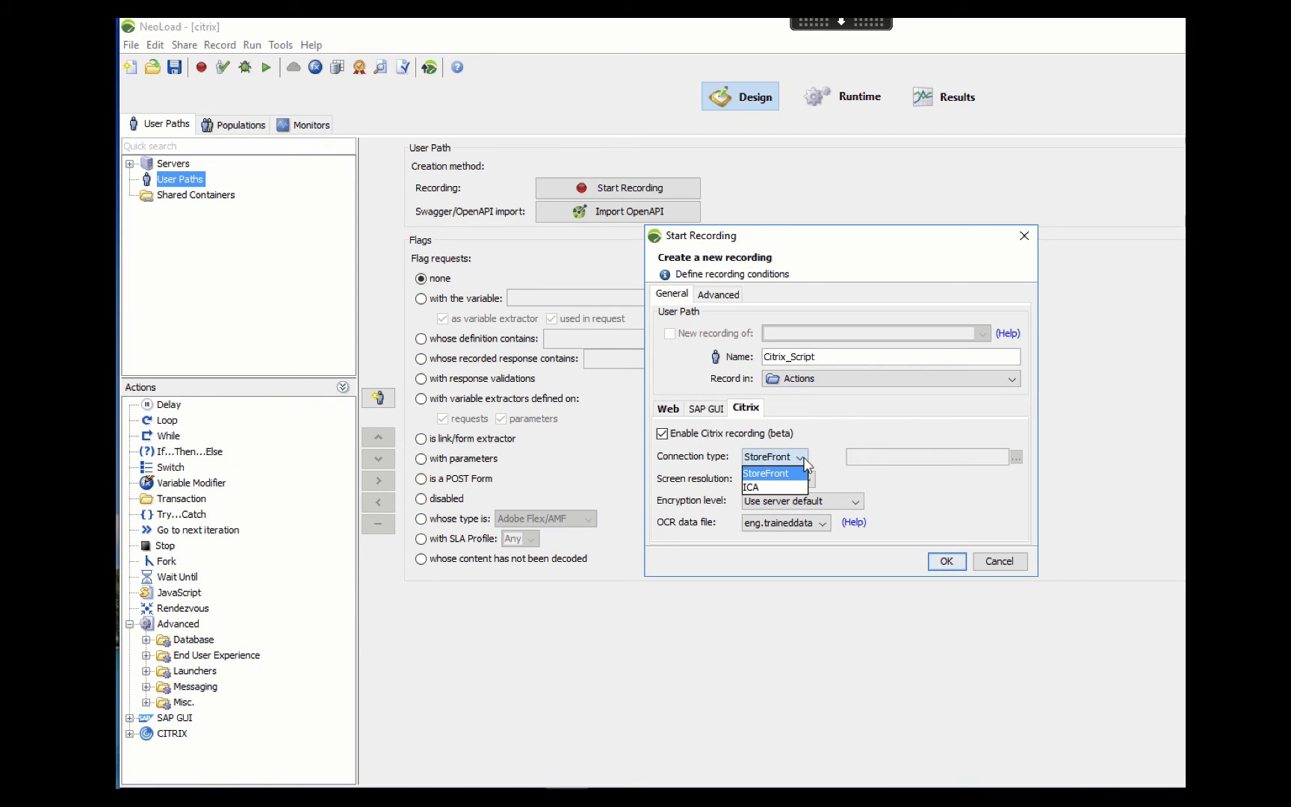
pyautogui.click(788, 488)
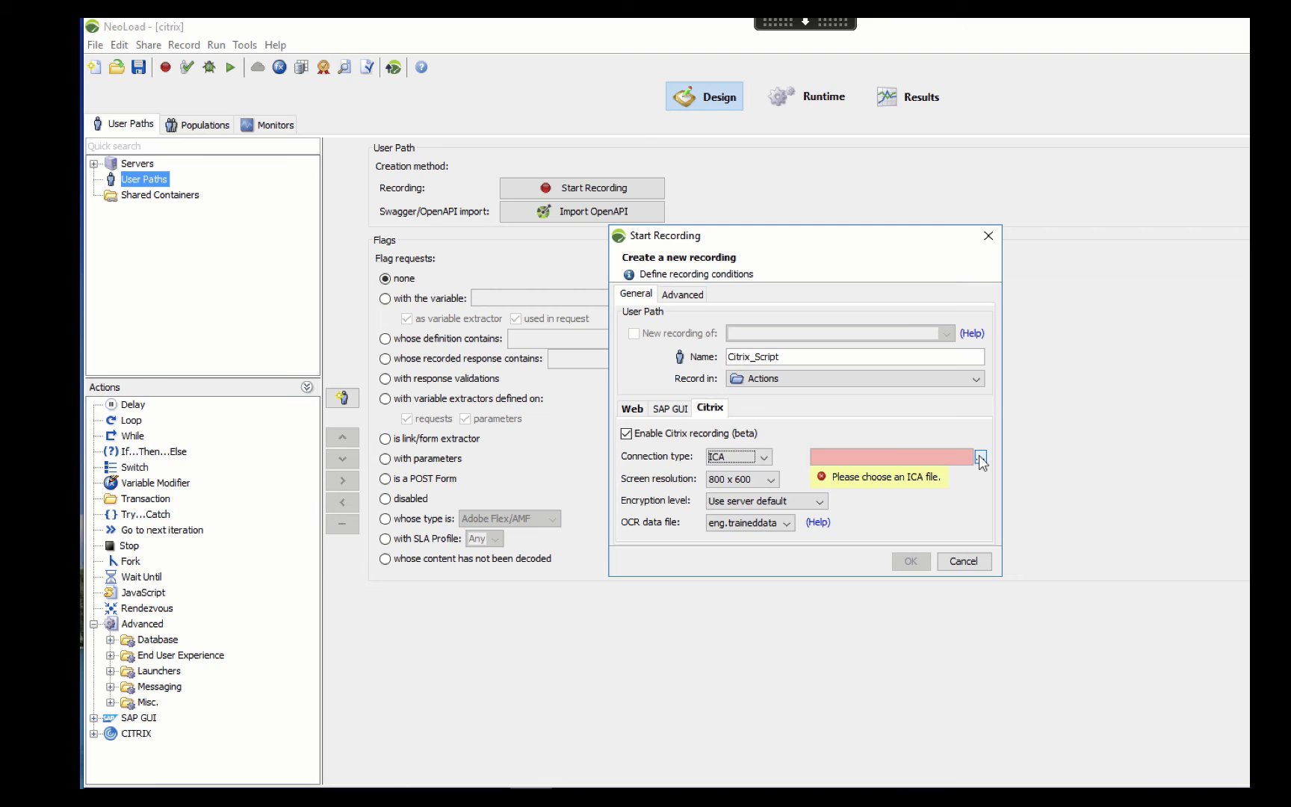
pyautogui.click(765, 457)
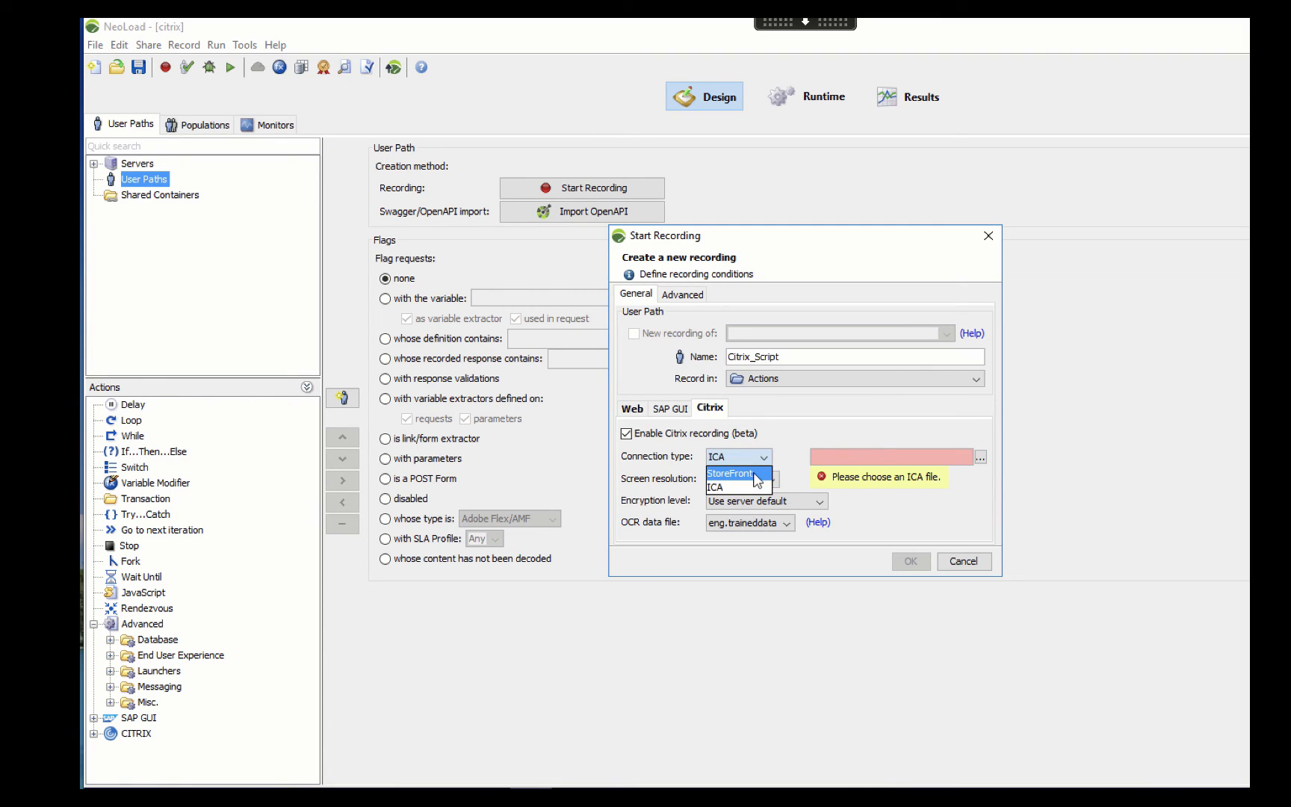
pyautogui.click(755, 475)
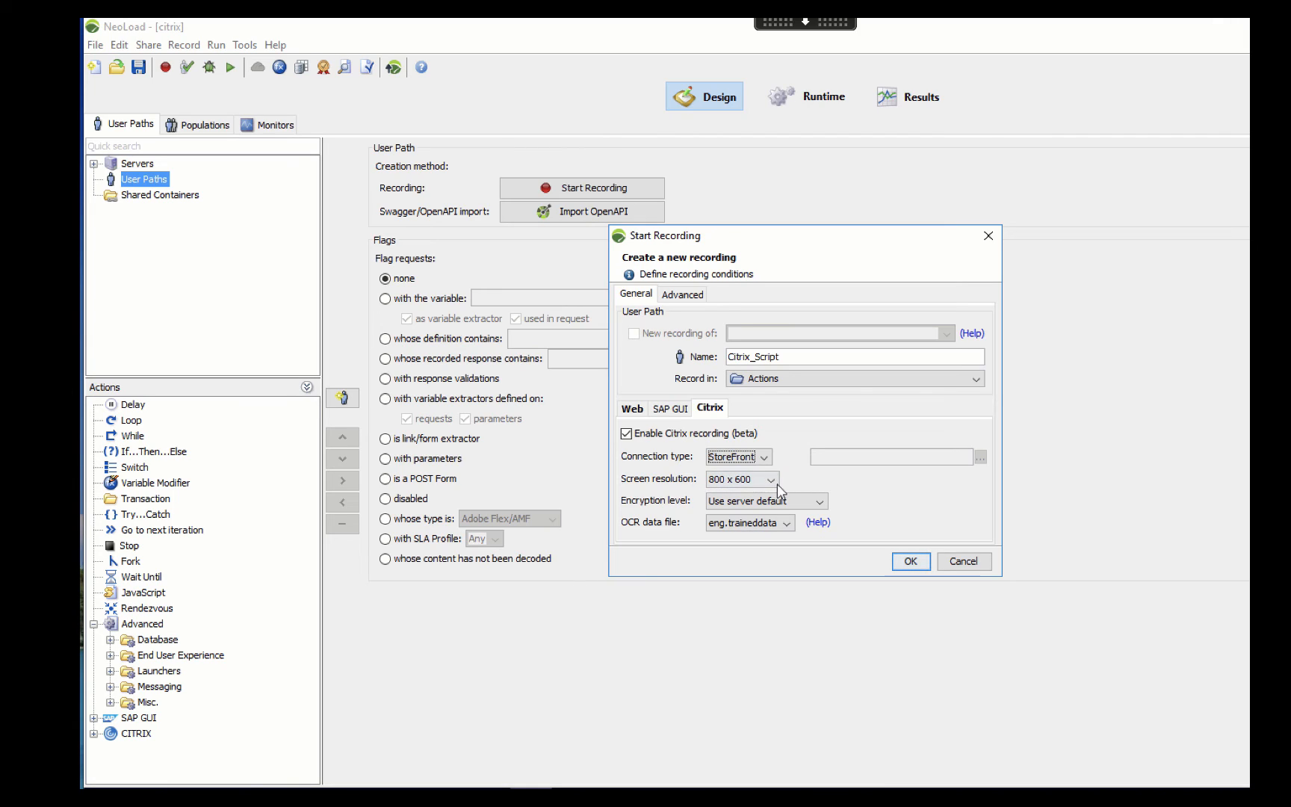
# Step: Examine the available screen resolutions and OCR data files for the Citrix recording without changing the selections
pyautogui.click(777, 487)
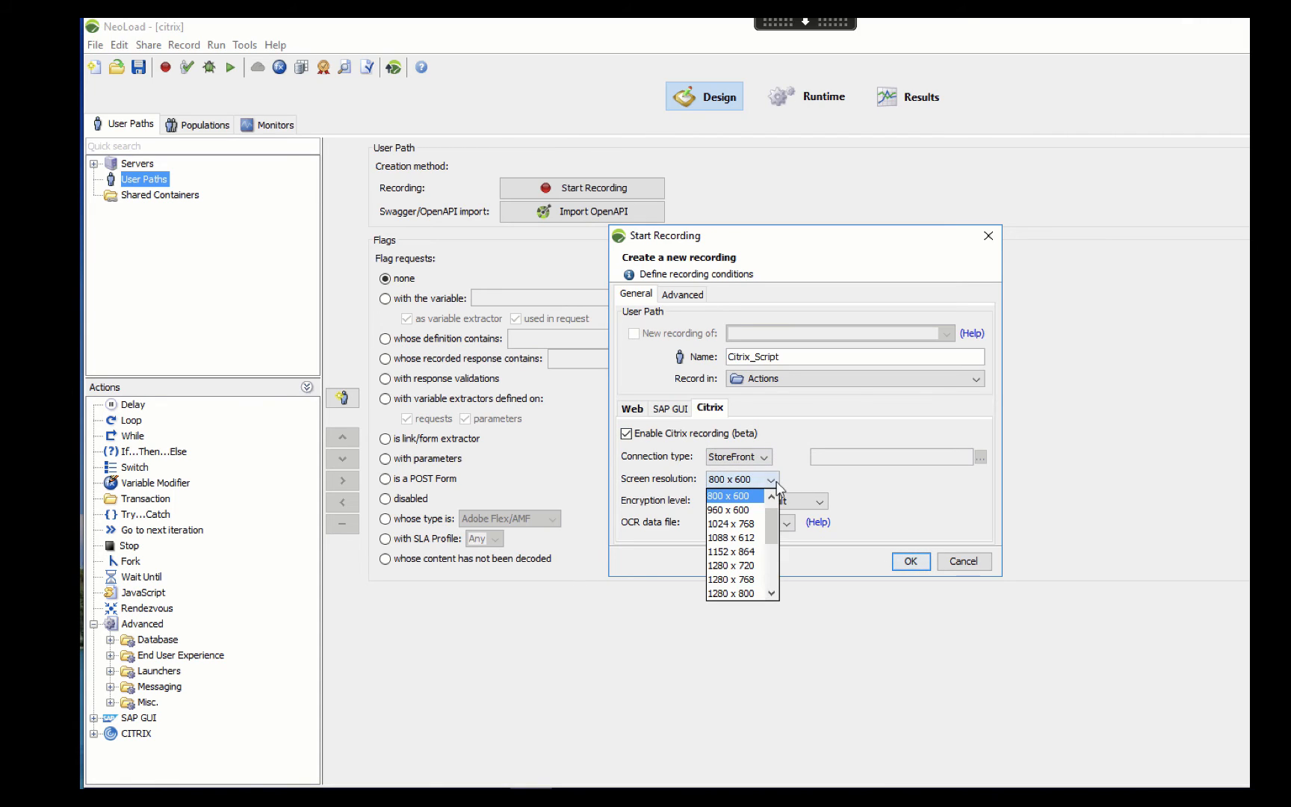
pyautogui.click(777, 486)
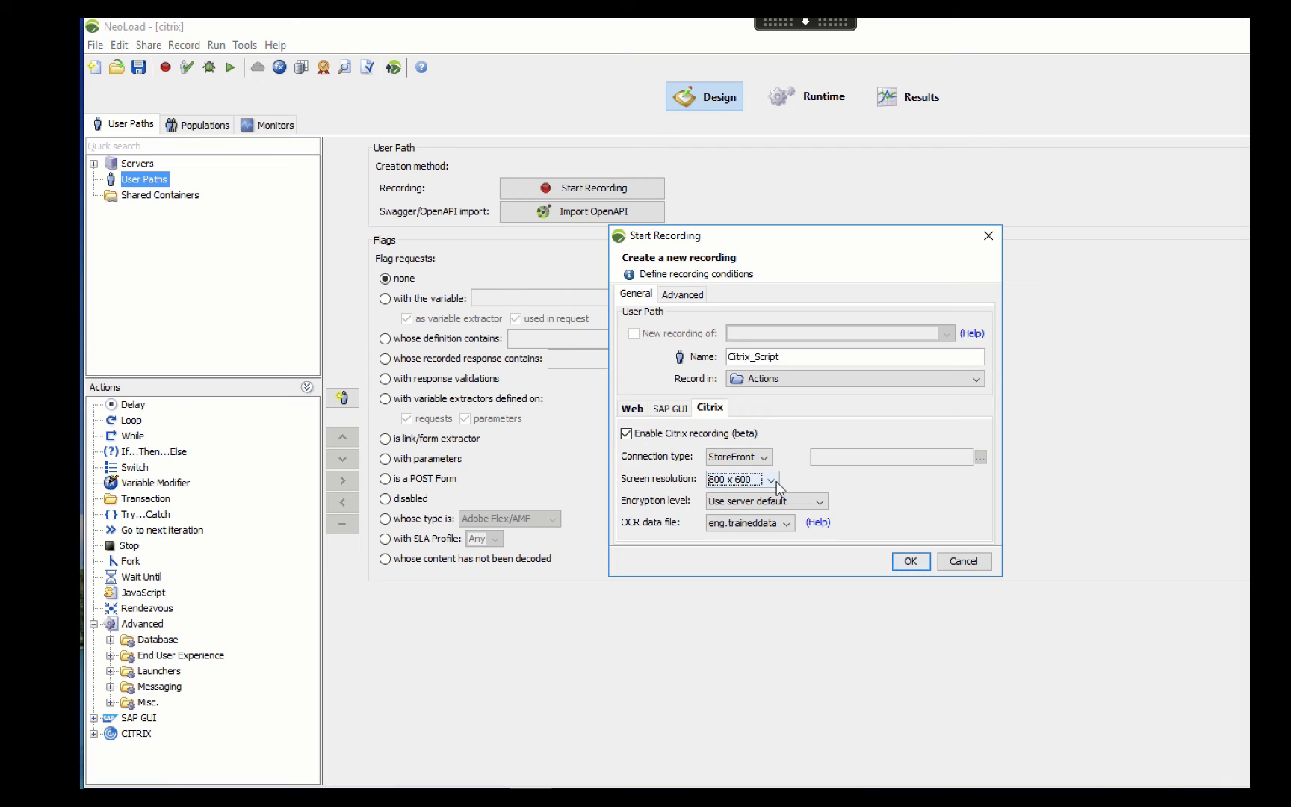
pyautogui.click(789, 527)
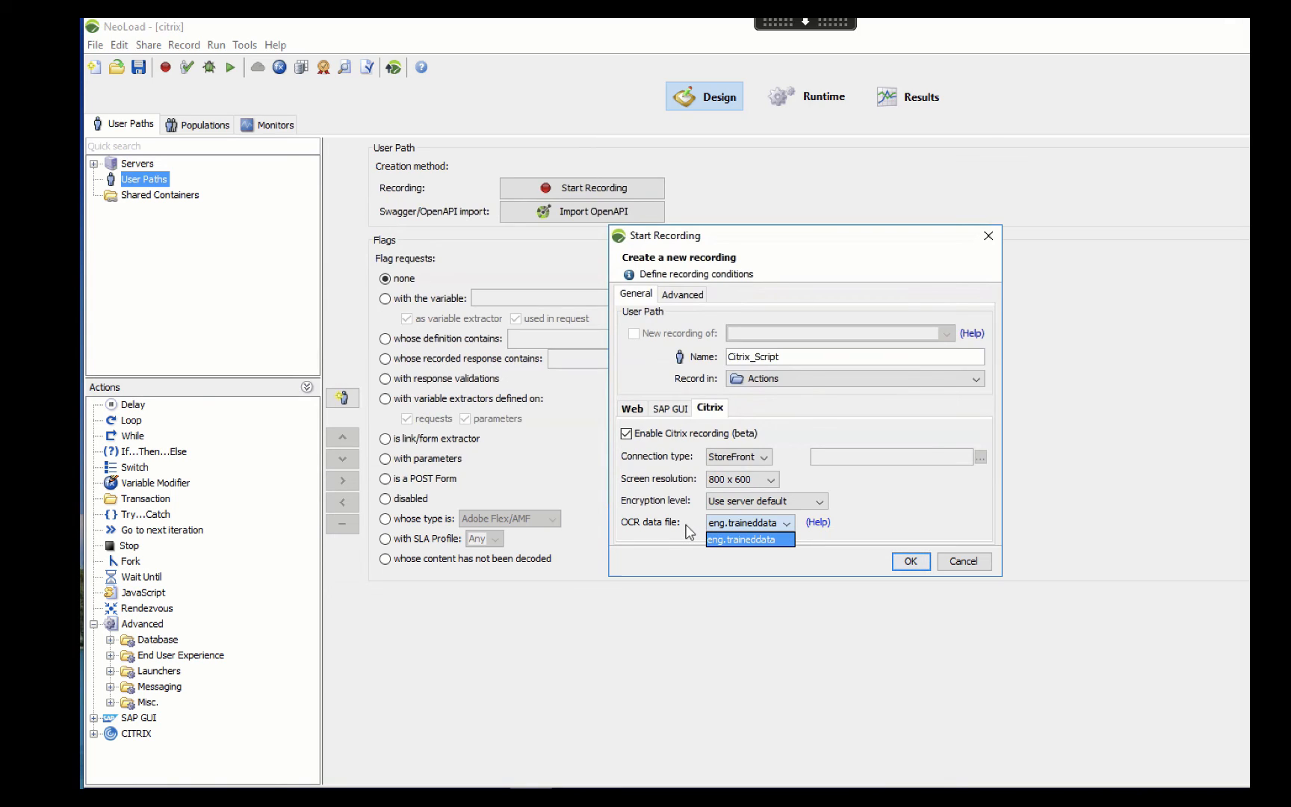
pyautogui.click(689, 532)
pyautogui.click(785, 525)
pyautogui.click(665, 526)
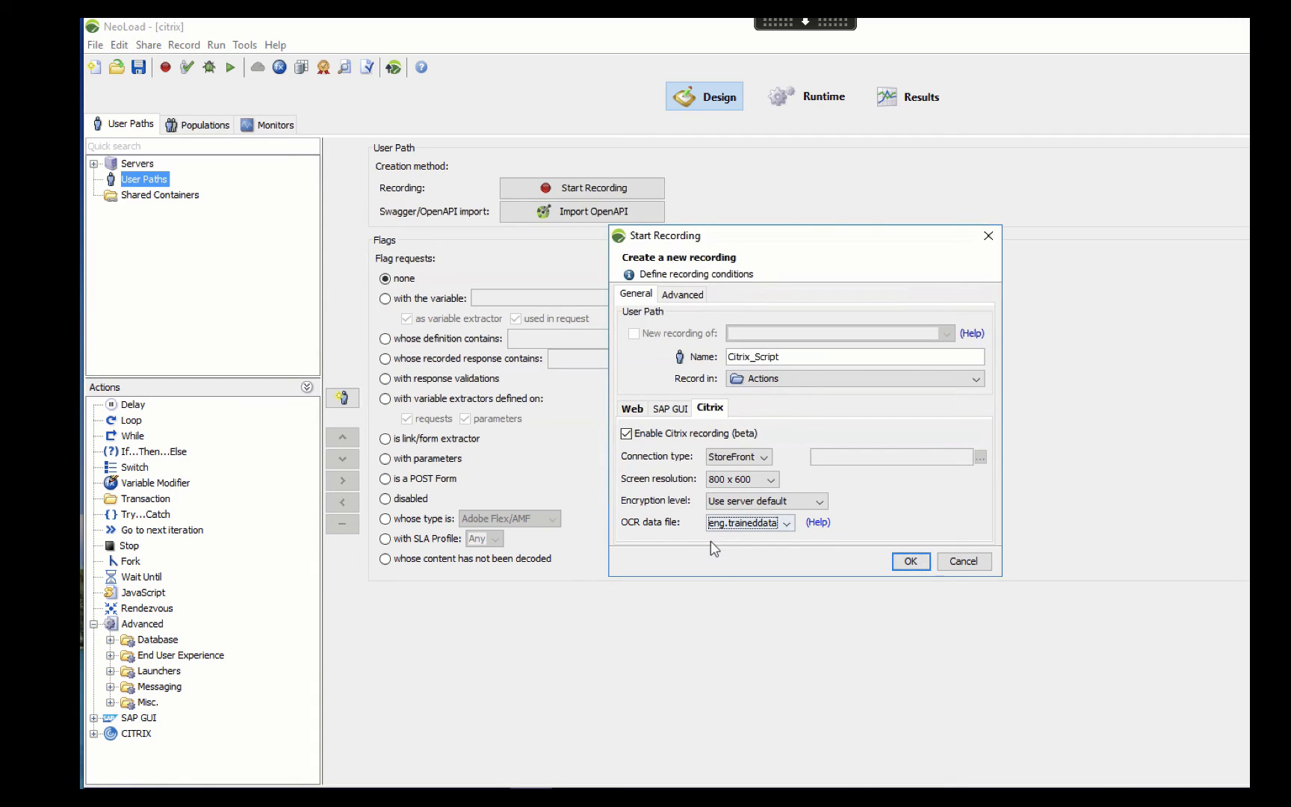
# Step: Review the advanced recording options and start the recording, continuing past the proxy setting notice
pyautogui.click(695, 297)
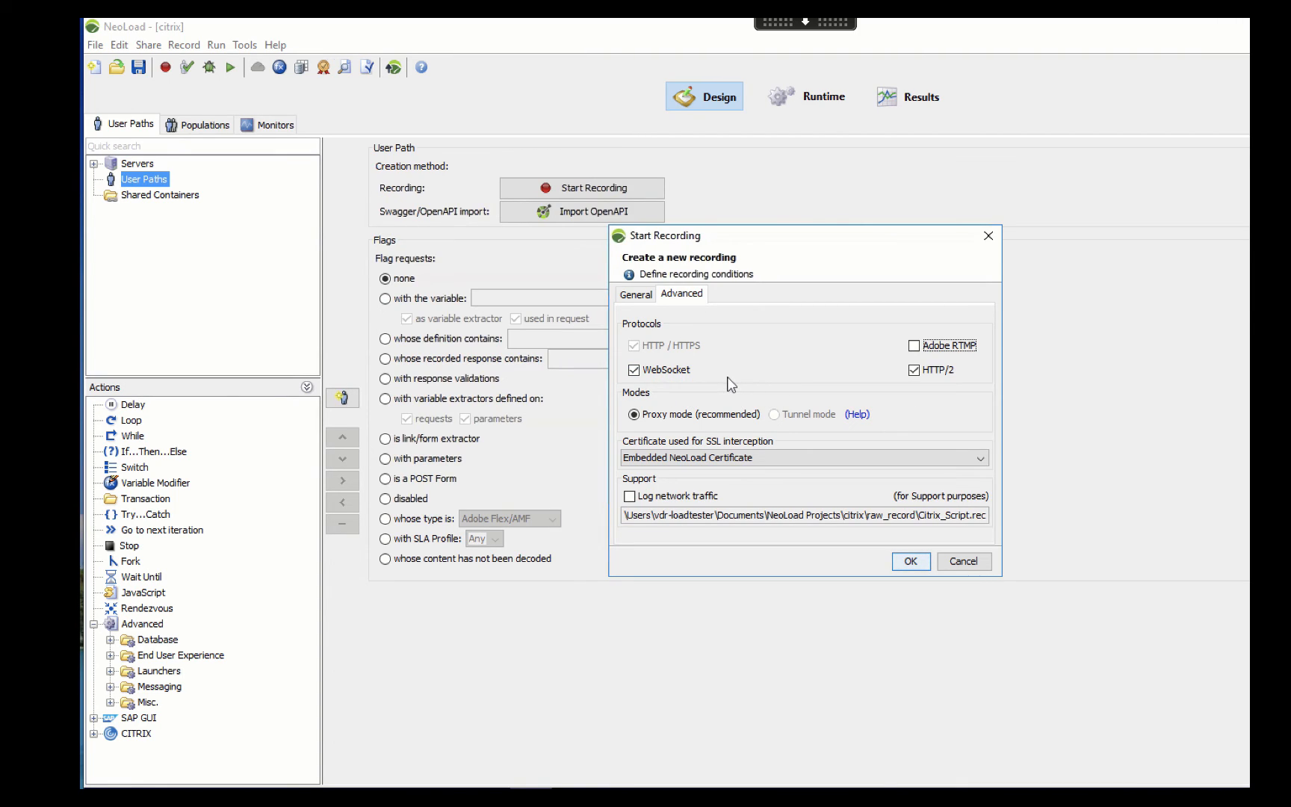
pyautogui.click(637, 296)
pyautogui.click(911, 561)
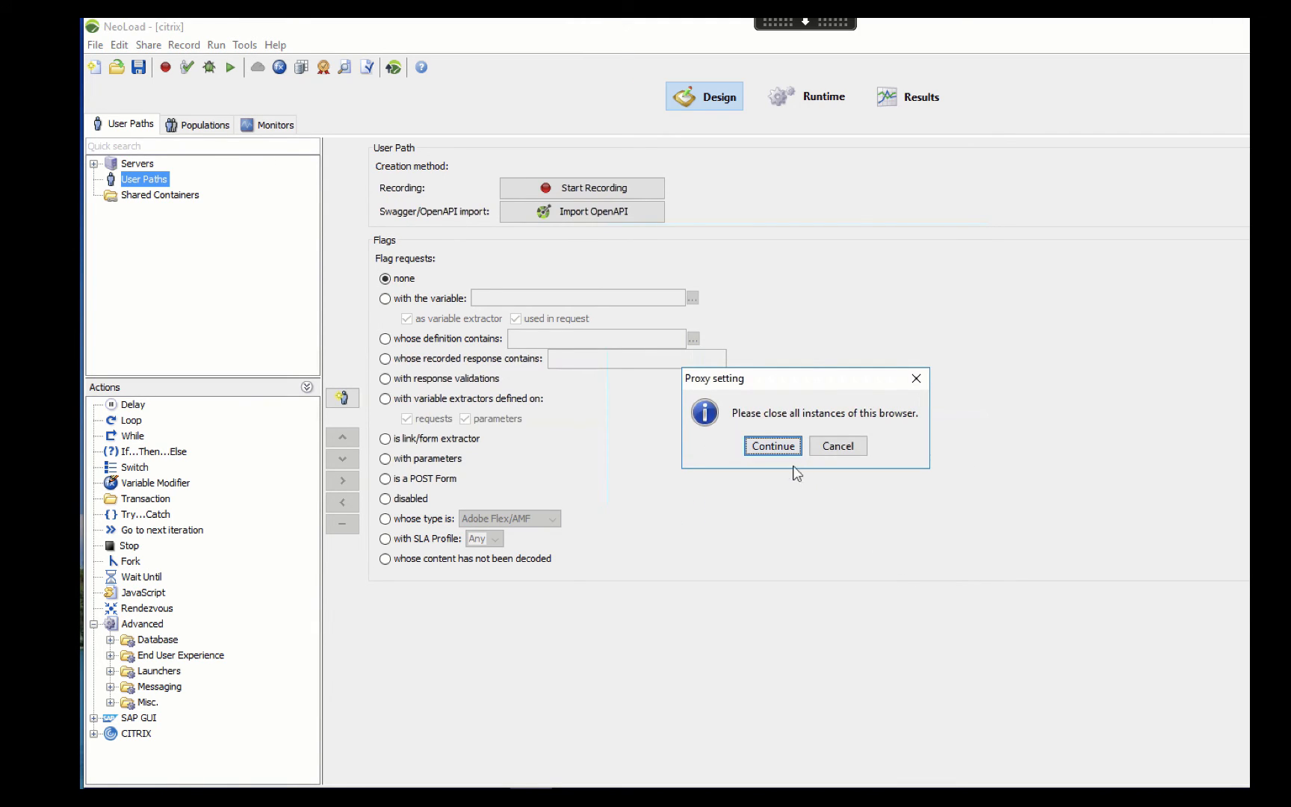
pyautogui.click(773, 446)
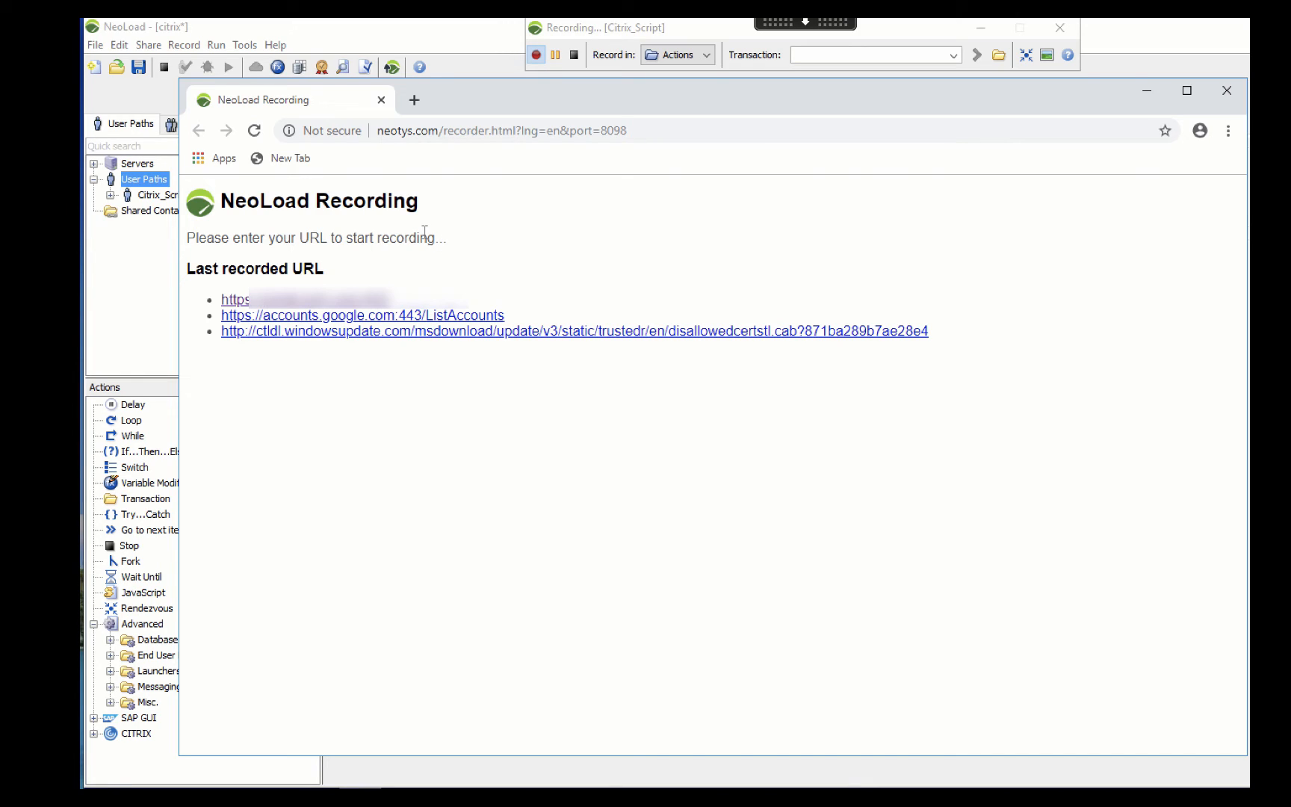
# Step: Name the current transaction Portal_Home and load the Citrix portal's address in the recording browser
pyautogui.click(847, 55)
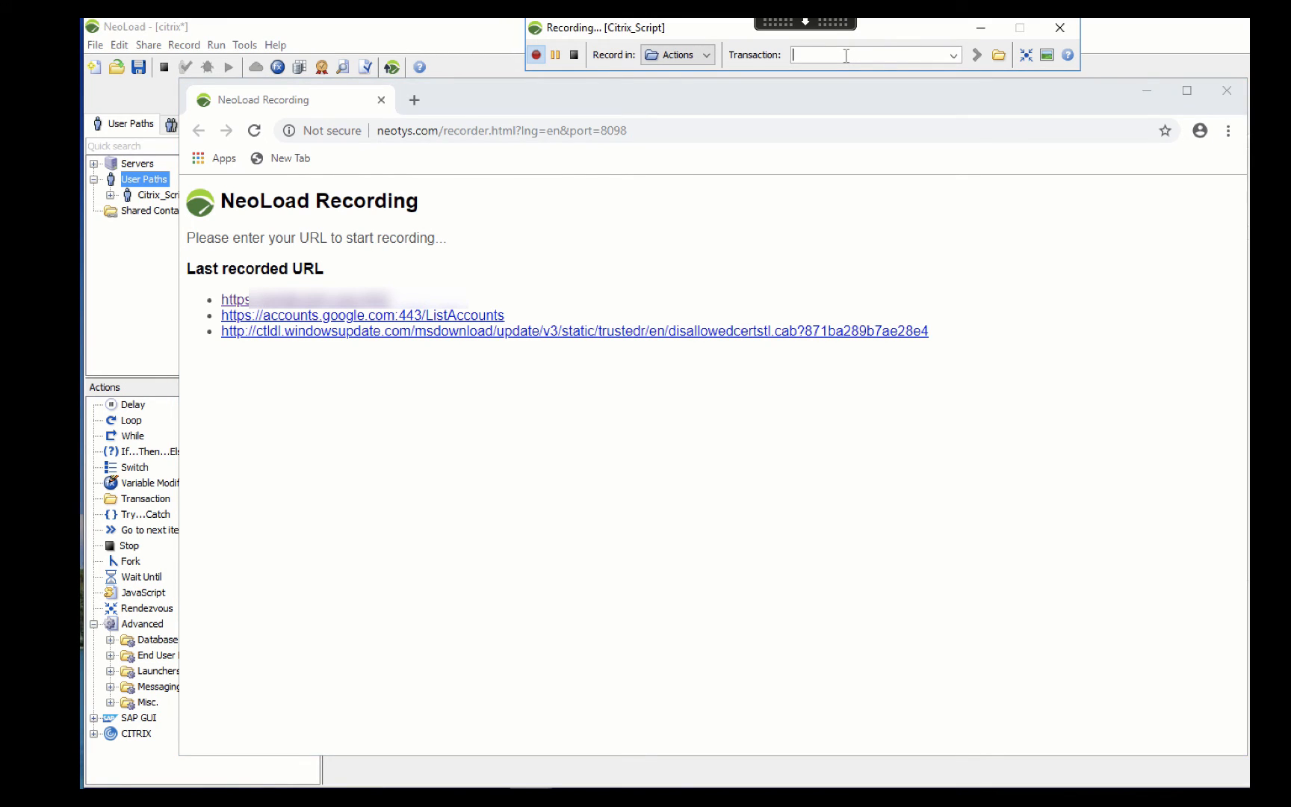
pyautogui.write('Portal_Home')
pyautogui.click(679, 246)
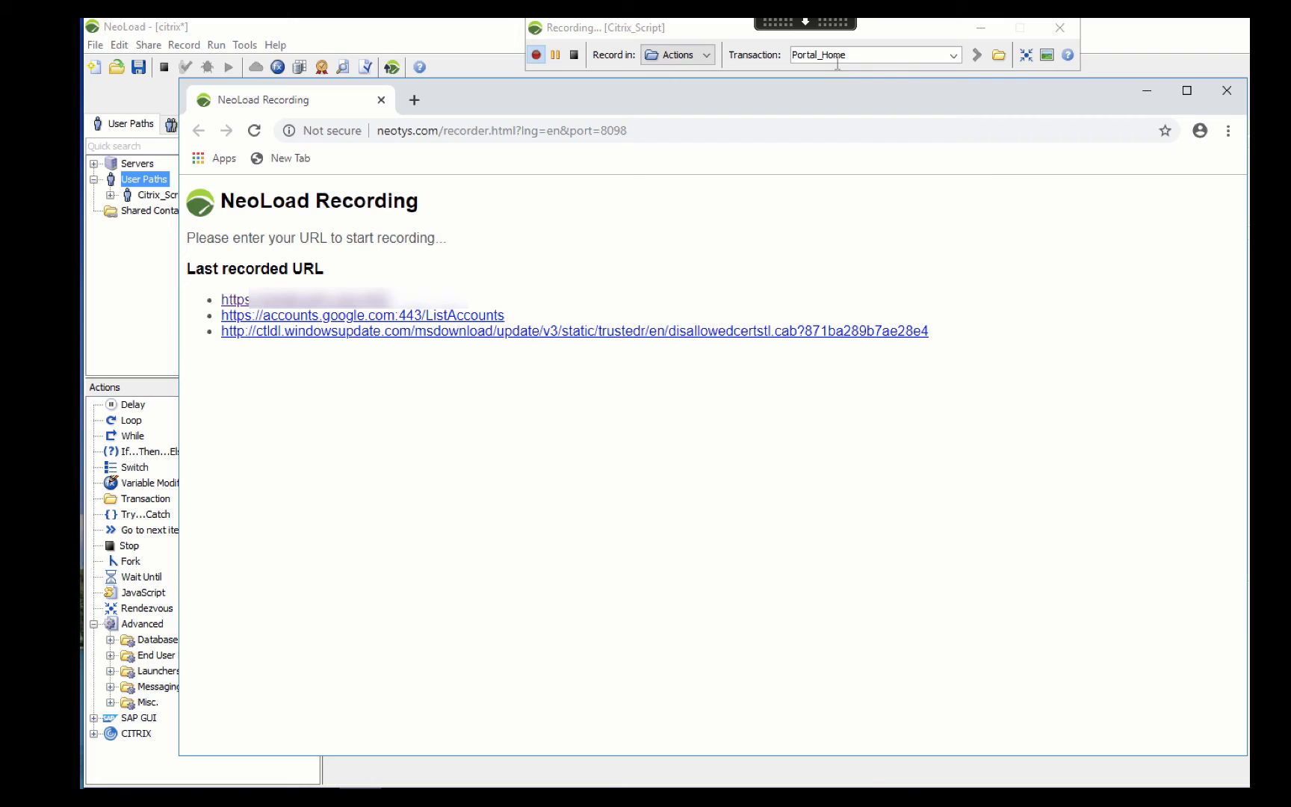
pyautogui.click(539, 131)
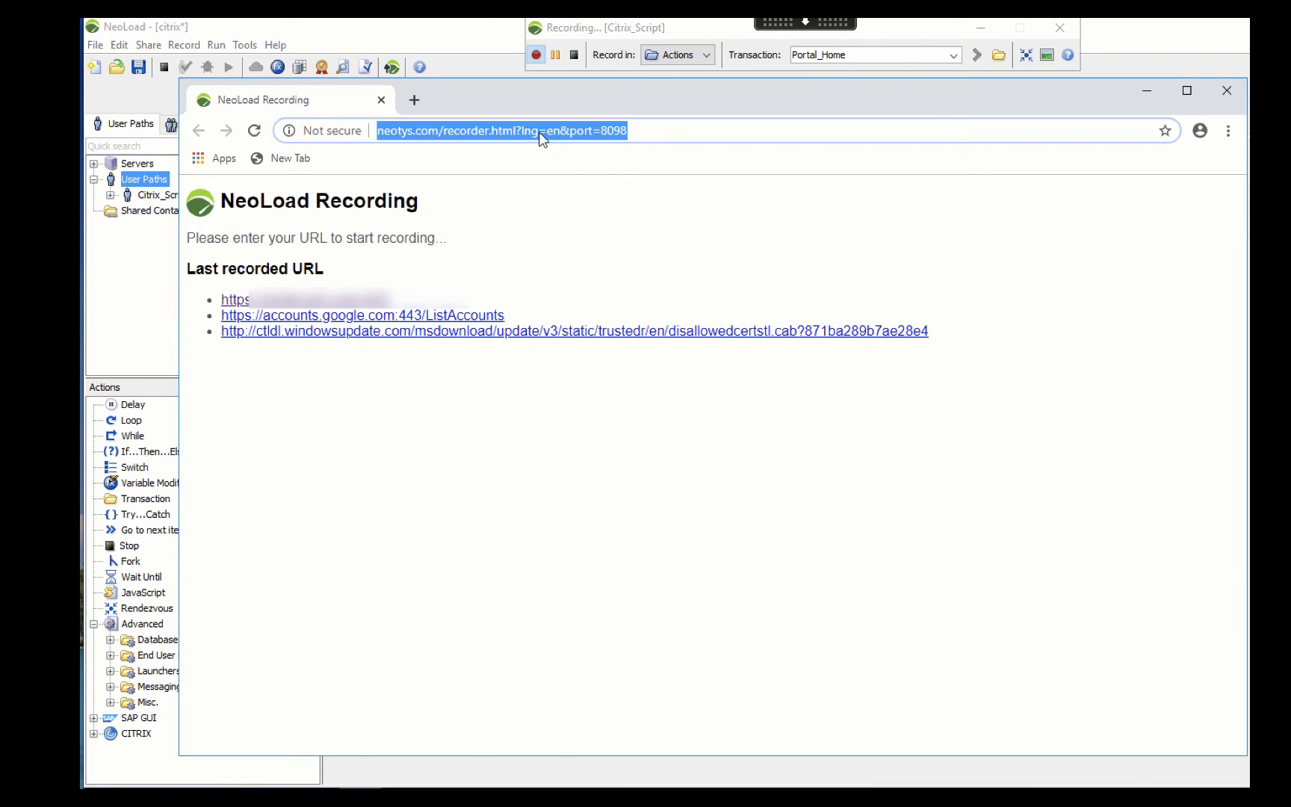
pyautogui.write('portal.s')
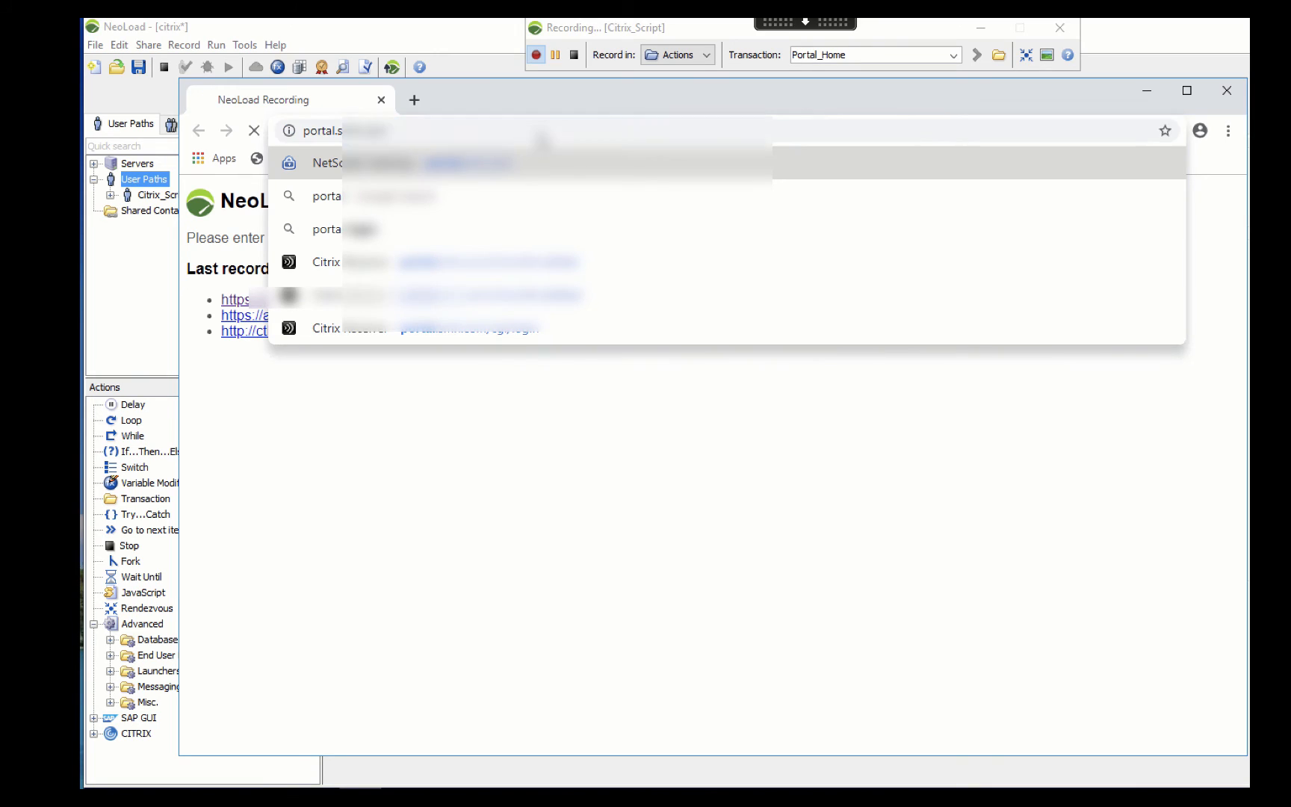
pyautogui.press('Return')
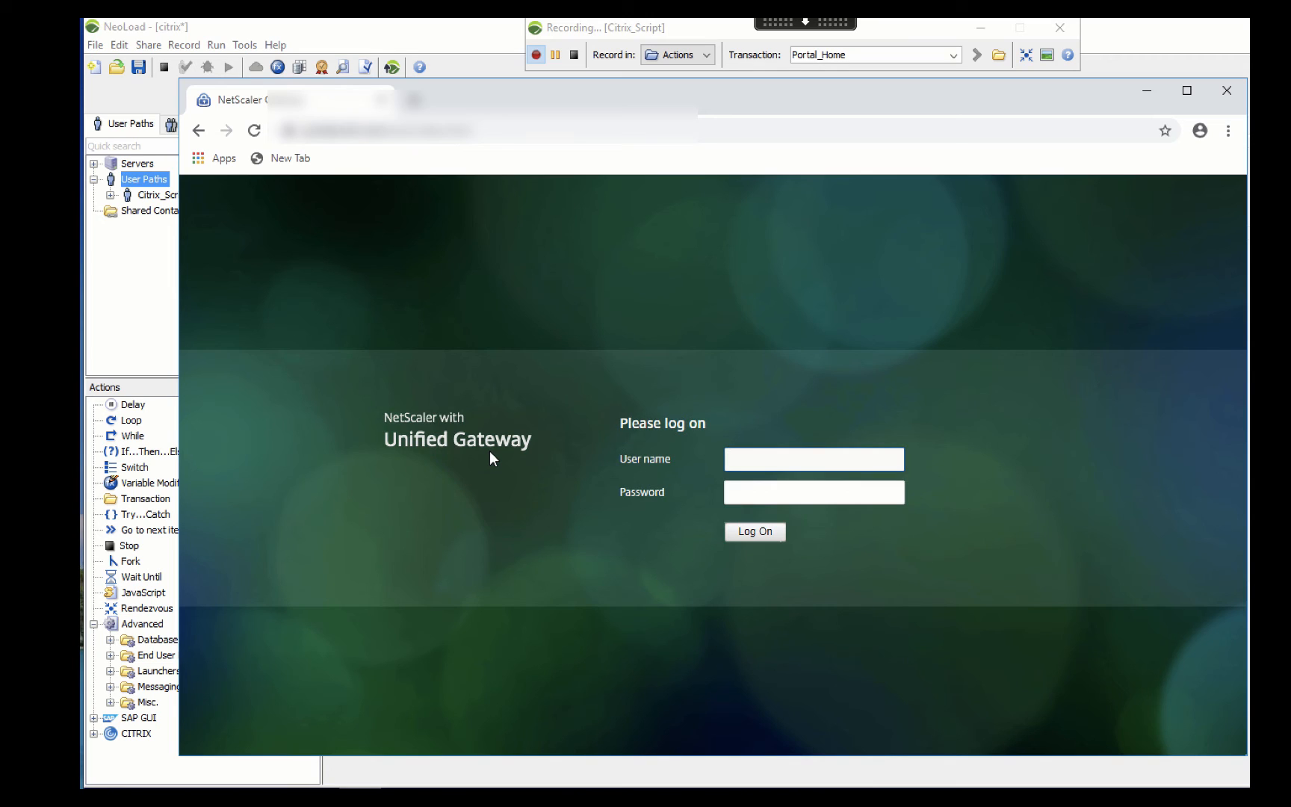
# Step: Fill in the user name and the account password on the NetScaler Unified Gateway logon form
pyautogui.hotkey('ctrl', 'v')
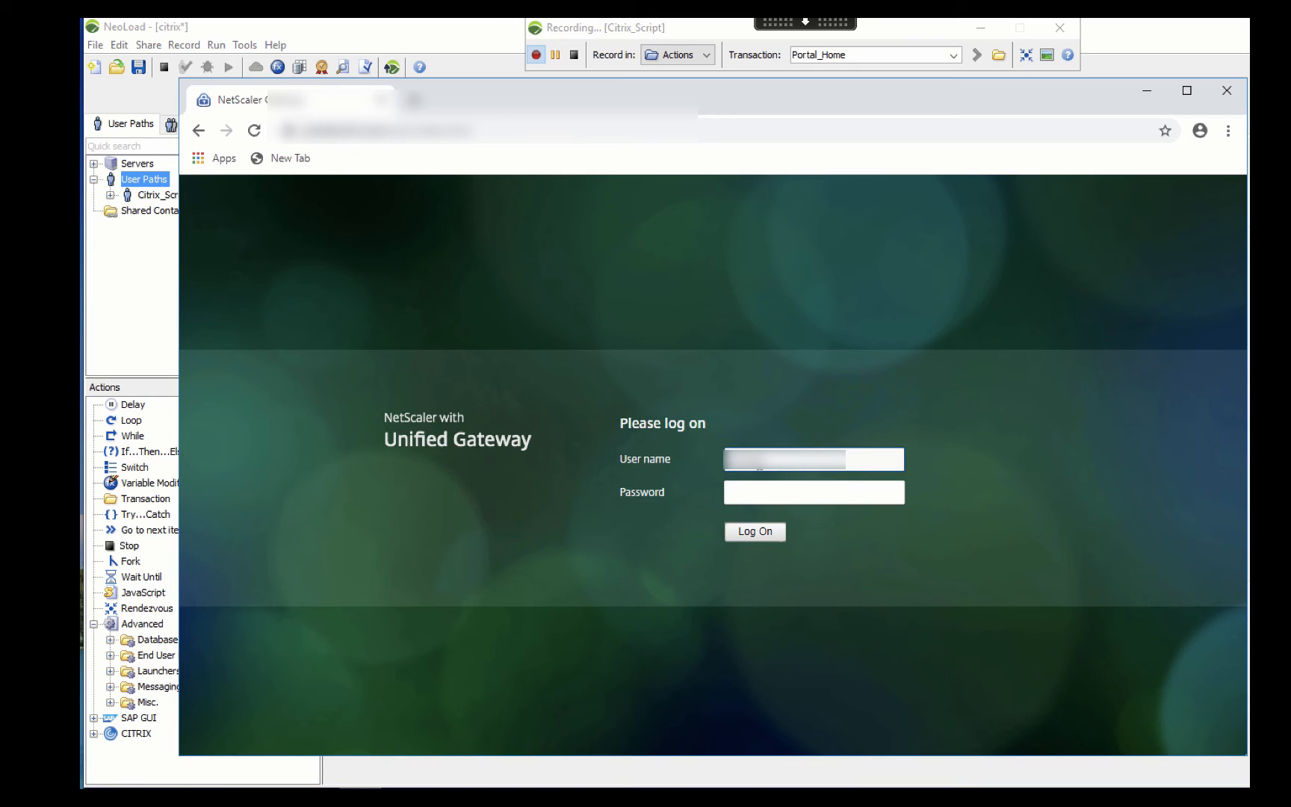
pyautogui.press('Tab')
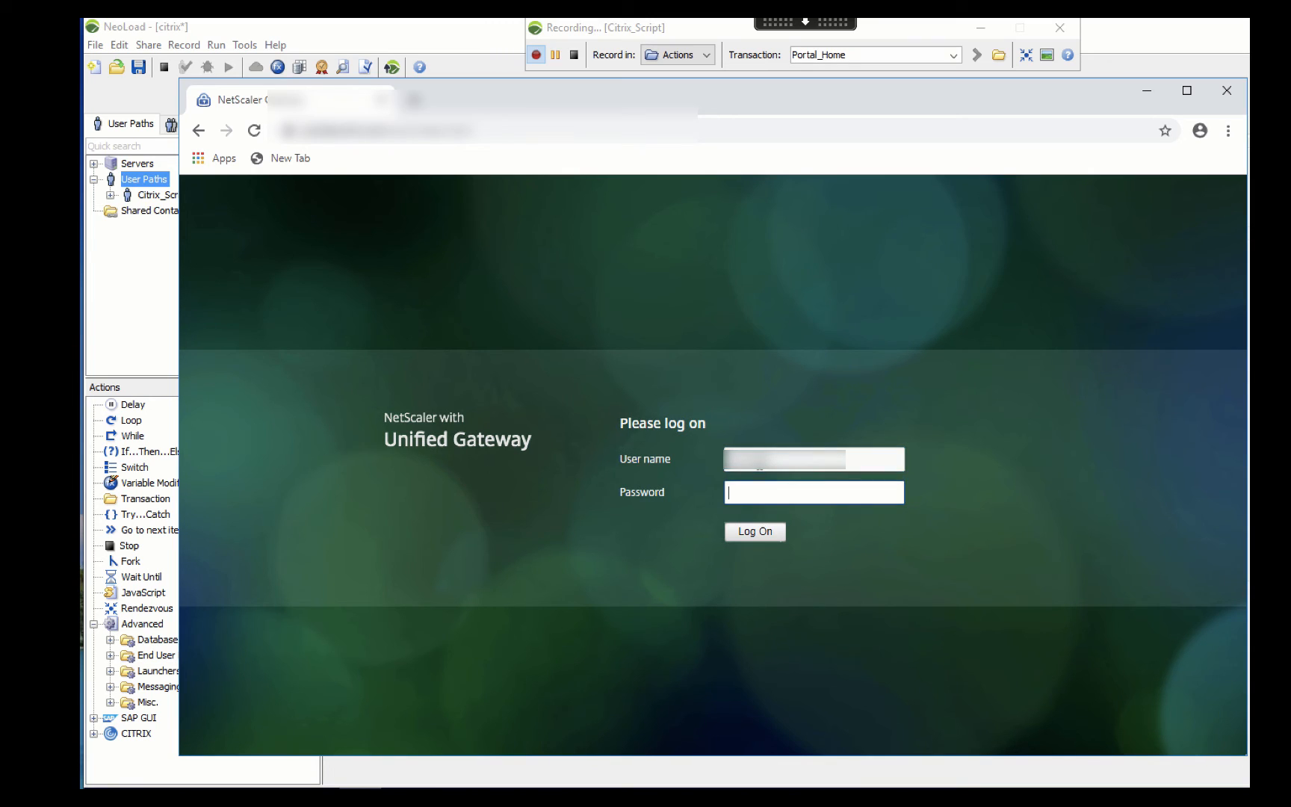
pyautogui.write('••••••••••••')
# Step: Change the transaction name to Portal_Login and log on to the portal
pyautogui.click(924, 58)
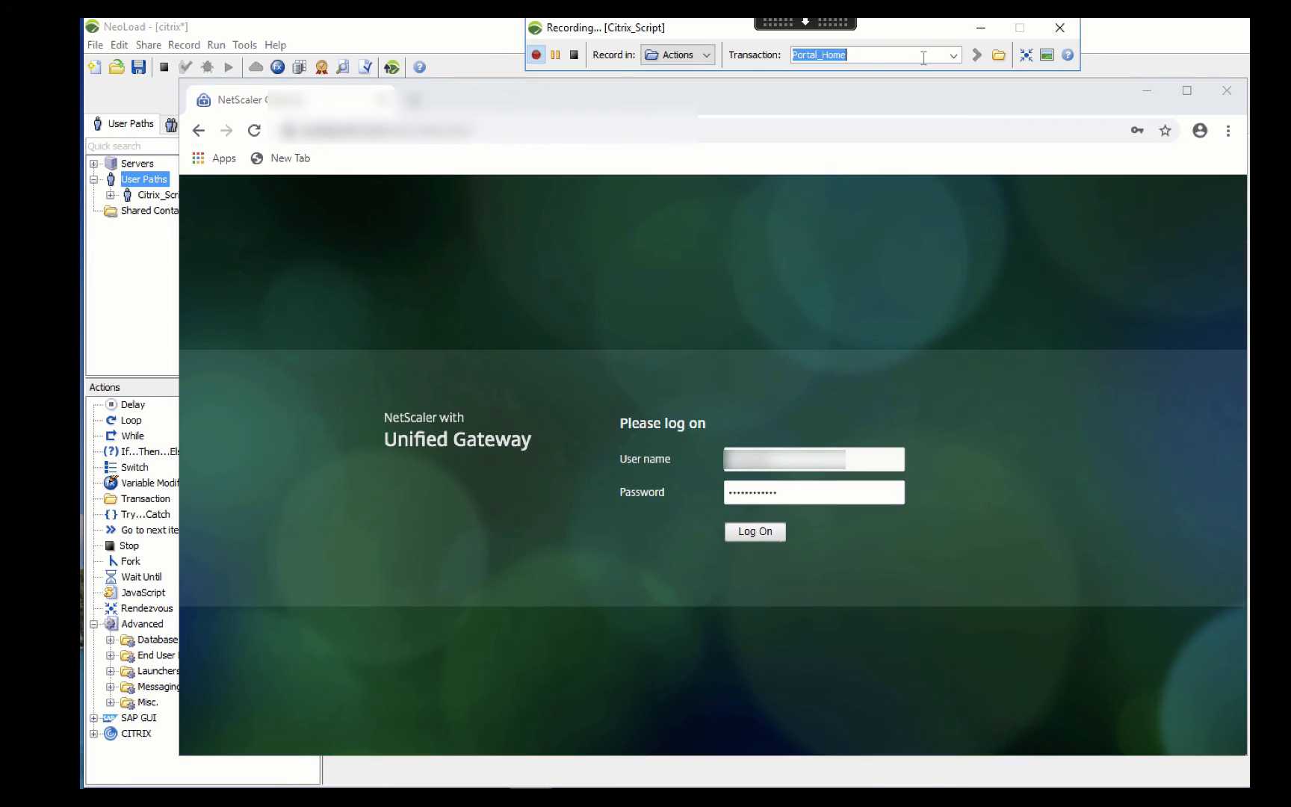
pyautogui.click(868, 54)
pyautogui.press('BackSpace')
pyautogui.press('BackSpace')
pyautogui.press('BackSpace')
pyautogui.press('BackSpace')
pyautogui.write('Login')
pyautogui.click(763, 537)
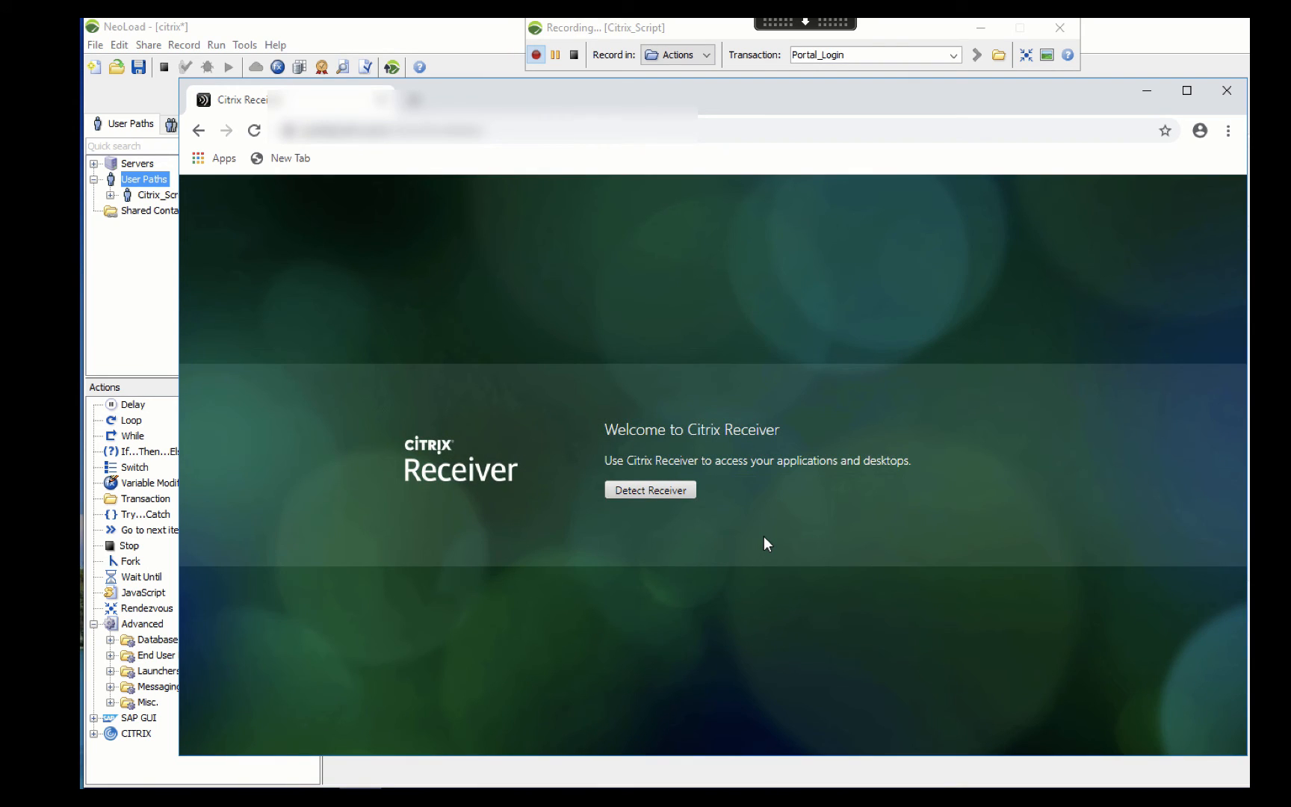
# Step: Change the transaction name to Portal_DetectReceiver and start the Citrix Receiver detection on the welcome page
pyautogui.click(864, 62)
pyautogui.click(851, 56)
pyautogui.press('BackSpace')
pyautogui.press('BackSpace')
pyautogui.press('BackSpace')
pyautogui.press('BackSpace')
pyautogui.press('BackSpace')
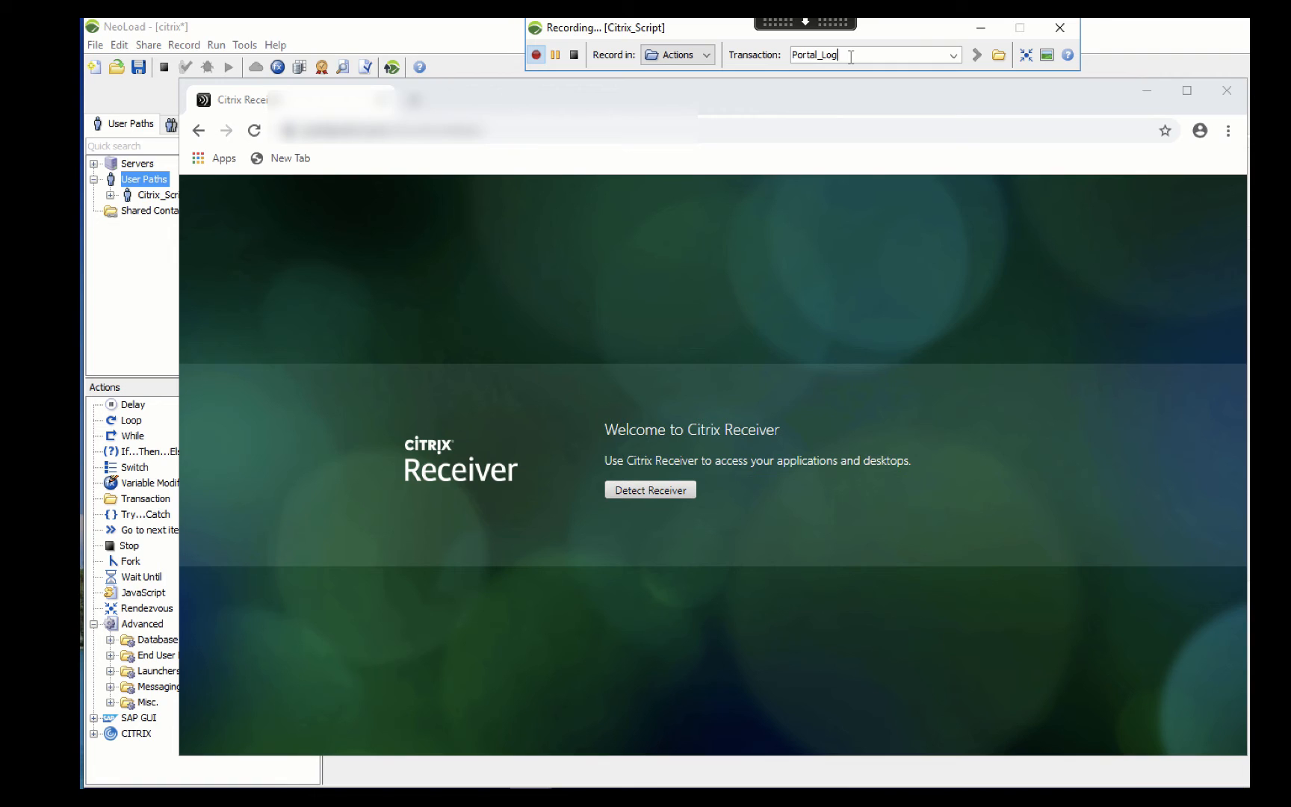
pyautogui.write('DetectReceoive')
pyautogui.press('BackSpace')
pyautogui.press('BackSpace')
pyautogui.press('BackSpace')
pyautogui.press('BackSpace')
pyautogui.write('i')
pyautogui.write('ver')
pyautogui.click(652, 488)
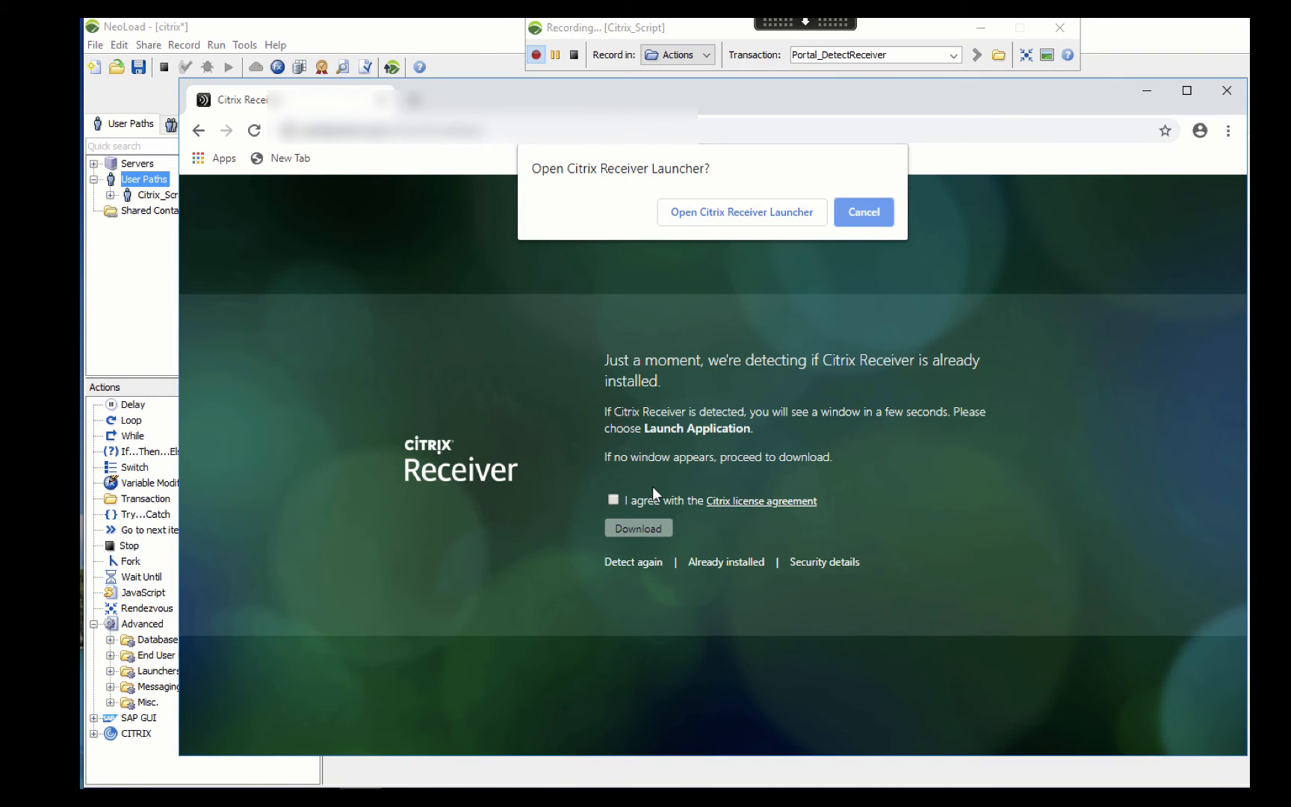
# Step: Change the transaction name to Portal_OpenReceiver and allow the browser to open Citrix Receiver Launcher
pyautogui.tripleClick(845, 55)
pyautogui.click(842, 55)
pyautogui.click(850, 54)
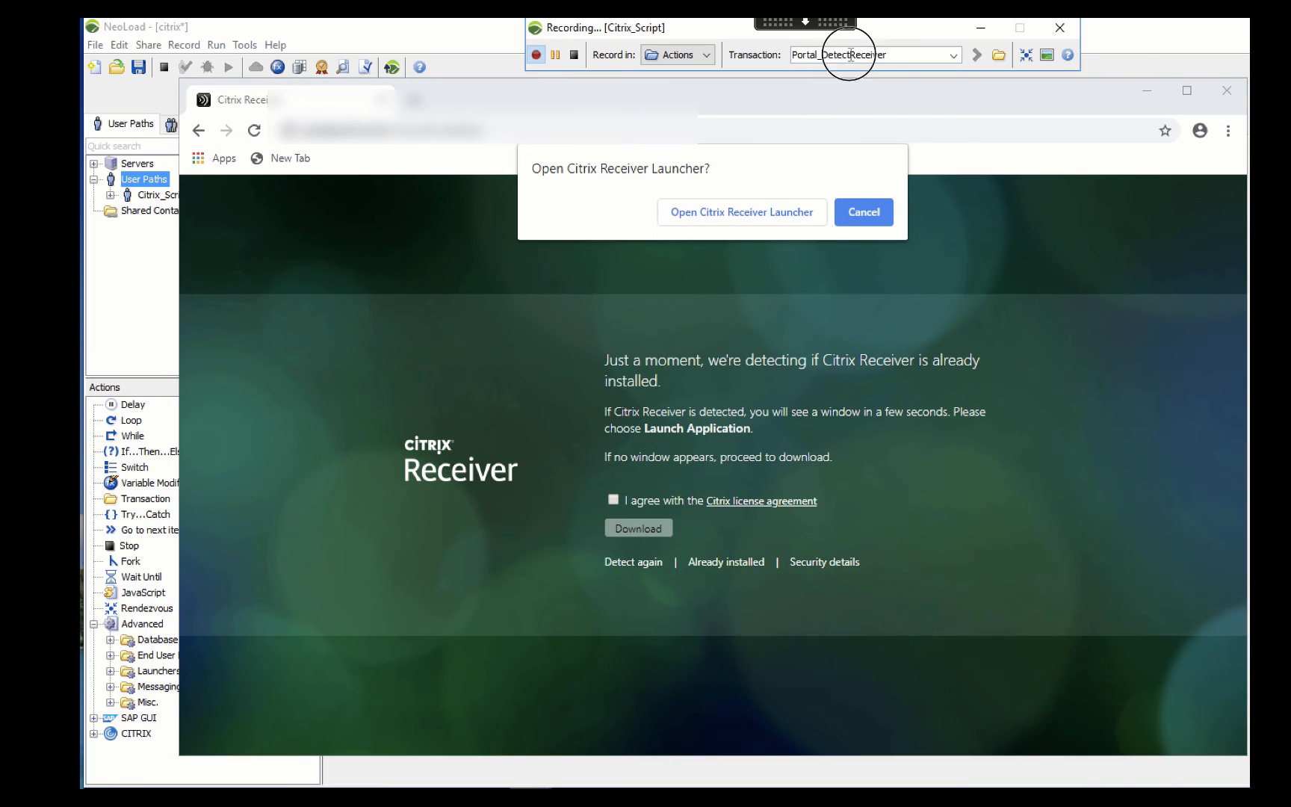
pyautogui.press('BackSpace')
pyautogui.press('BackSpace')
pyautogui.press('BackSpace')
pyautogui.press('BackSpace')
pyautogui.press('BackSpace')
pyautogui.press('BackSpace')
pyautogui.write('Open')
pyautogui.click(721, 213)
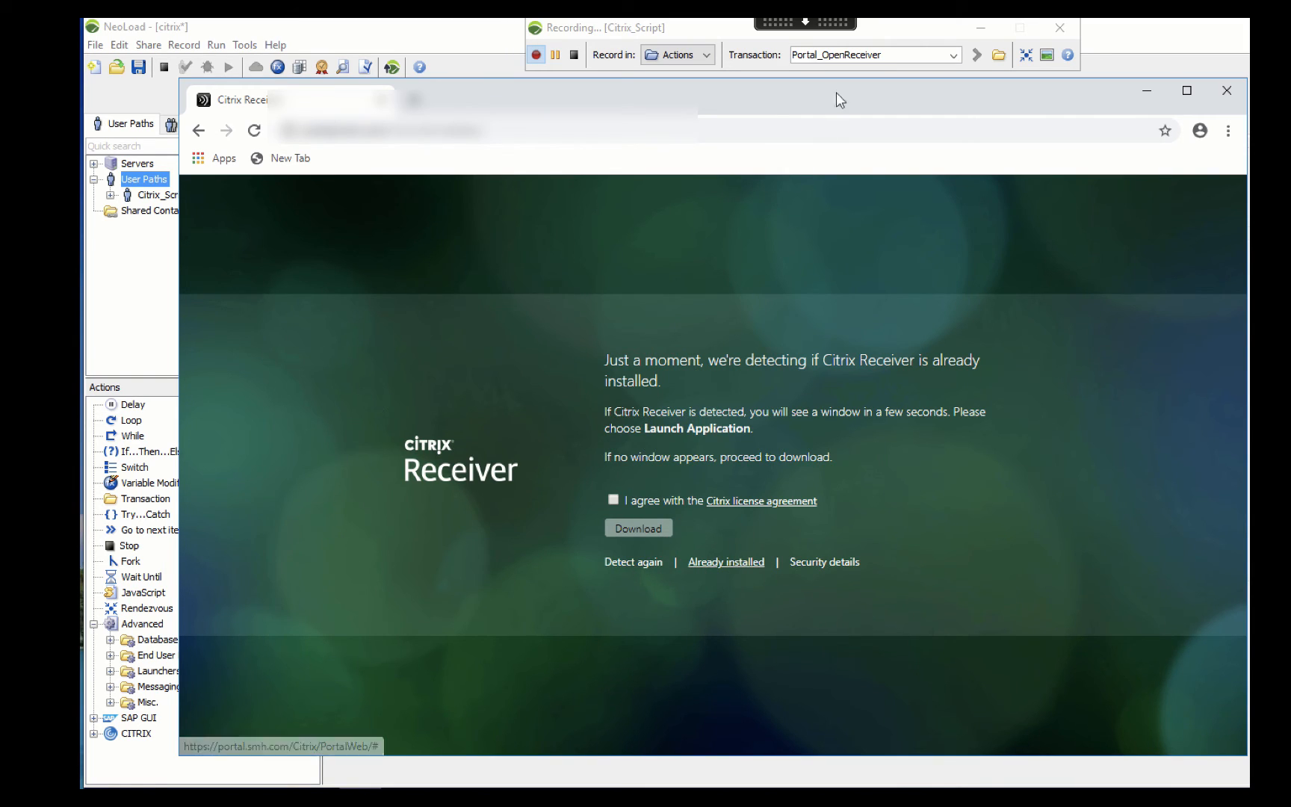
# Step: Change the transaction name to Portal_AgreeAlreadyInstalled, then agree to the Citrix license and declare Receiver already installed
pyautogui.click(843, 56)
pyautogui.click(845, 57)
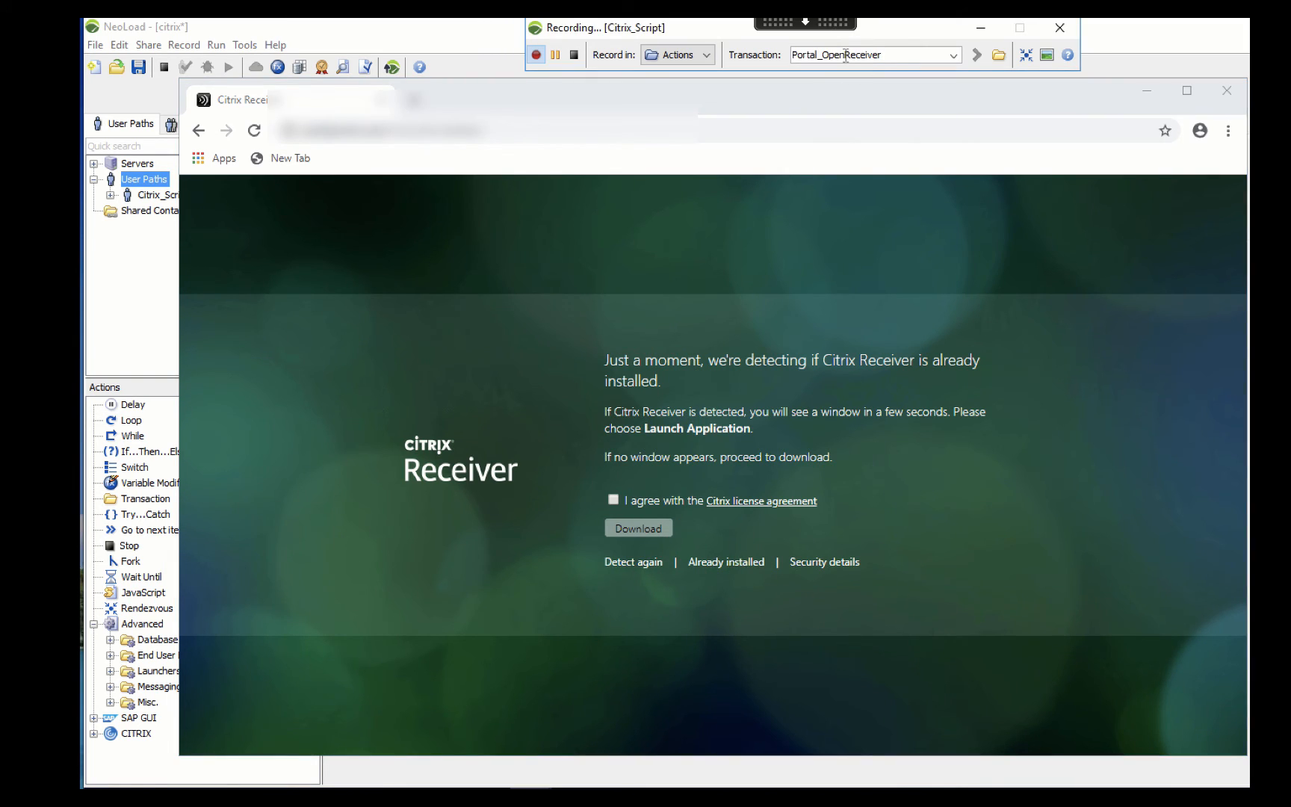
pyautogui.moveTo(885, 55); pyautogui.dragTo(824, 53)
pyautogui.write('AgreeAlreadyInstalled')
pyautogui.click(612, 498)
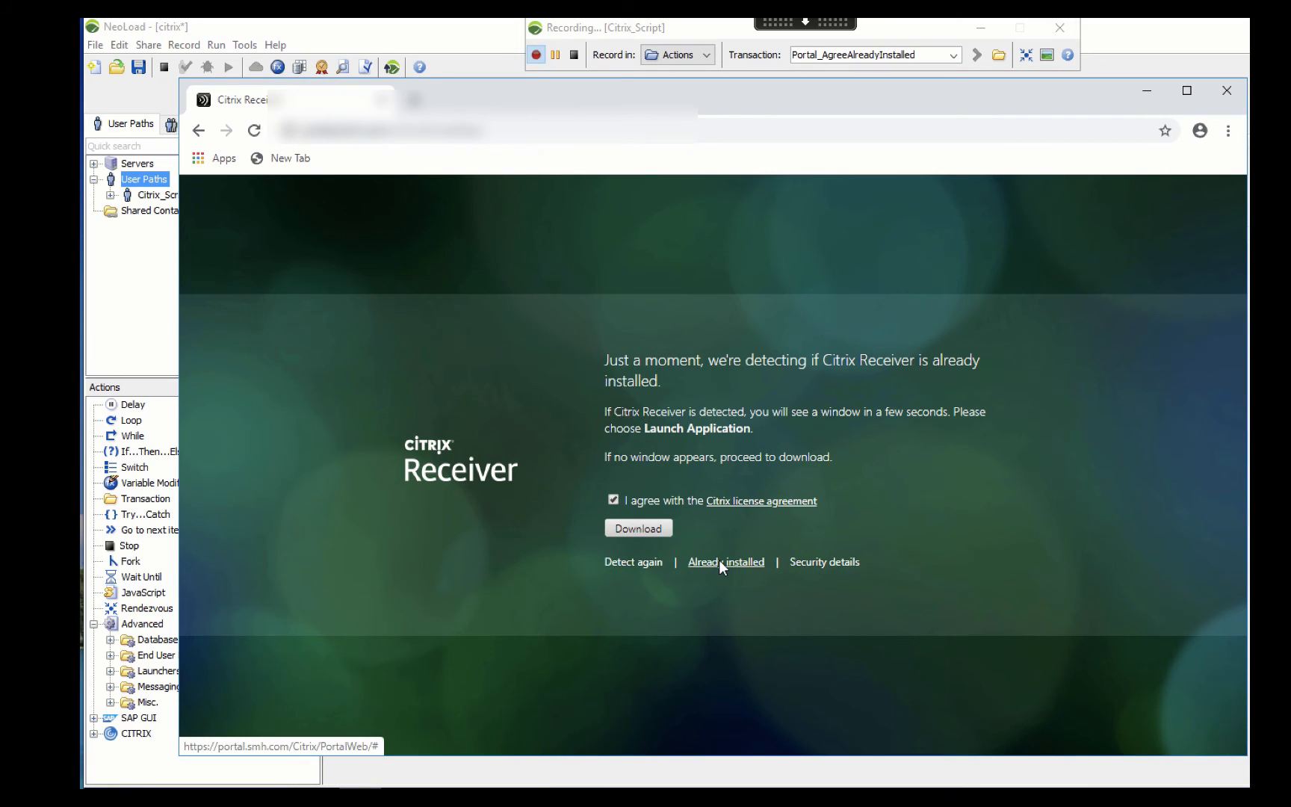
pyautogui.click(720, 561)
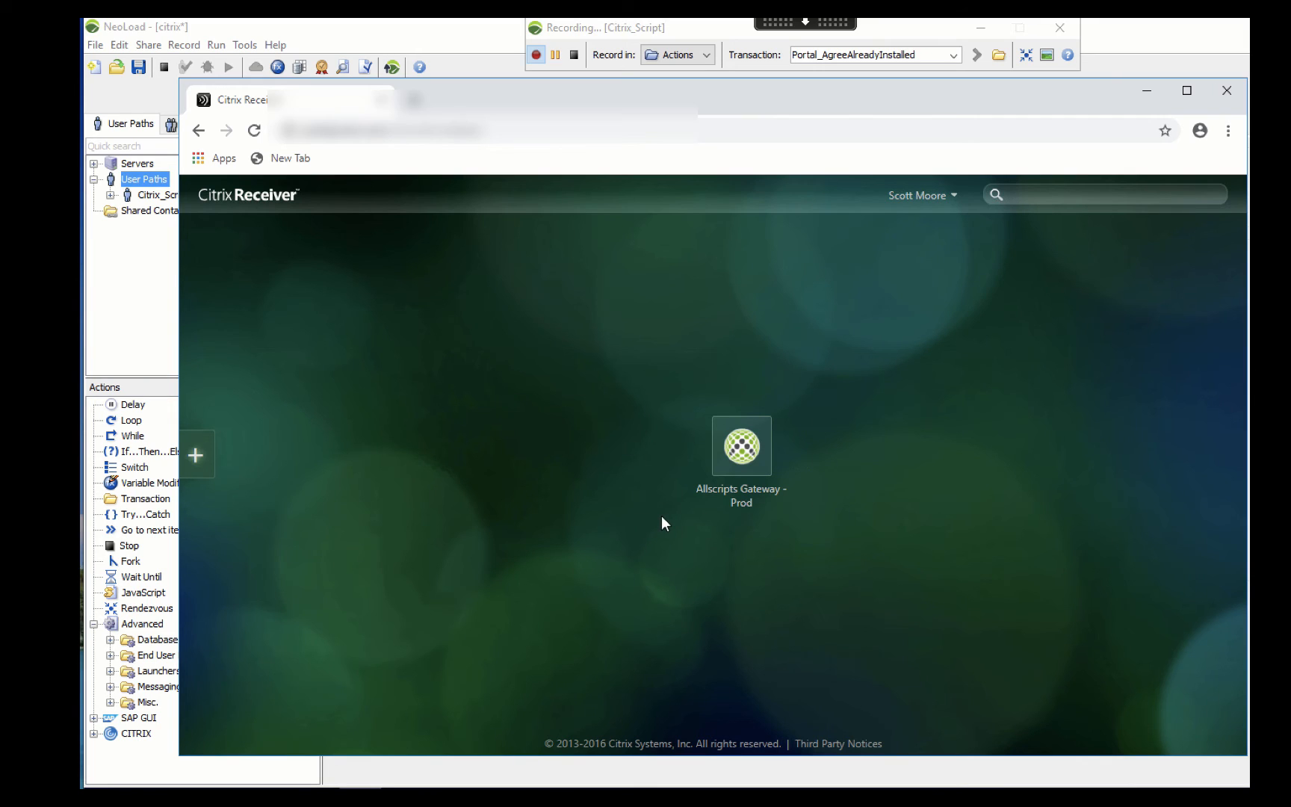
# Step: Change the transaction name to Allscript_LaunchGateway and launch the Allscripts Gateway - Prod application from the portal
pyautogui.click(865, 52)
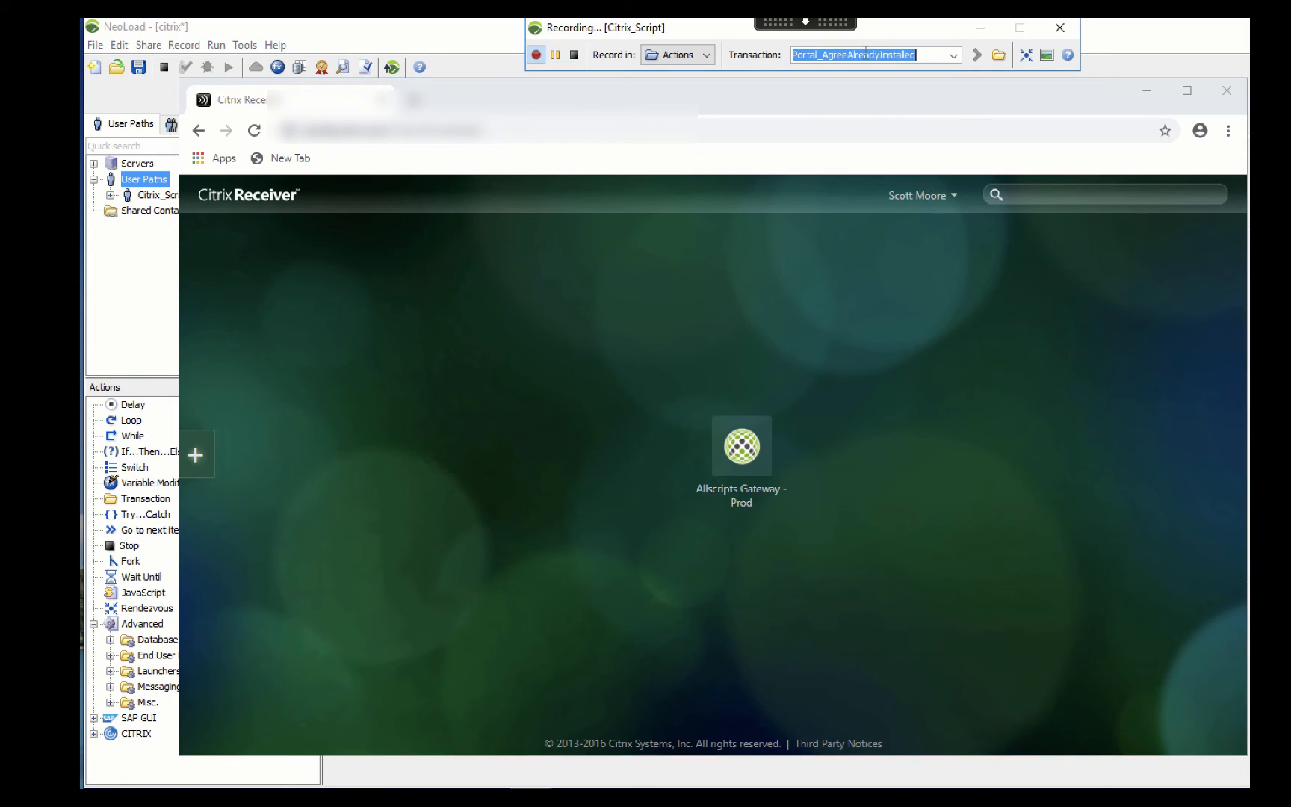
pyautogui.write('Allscript')
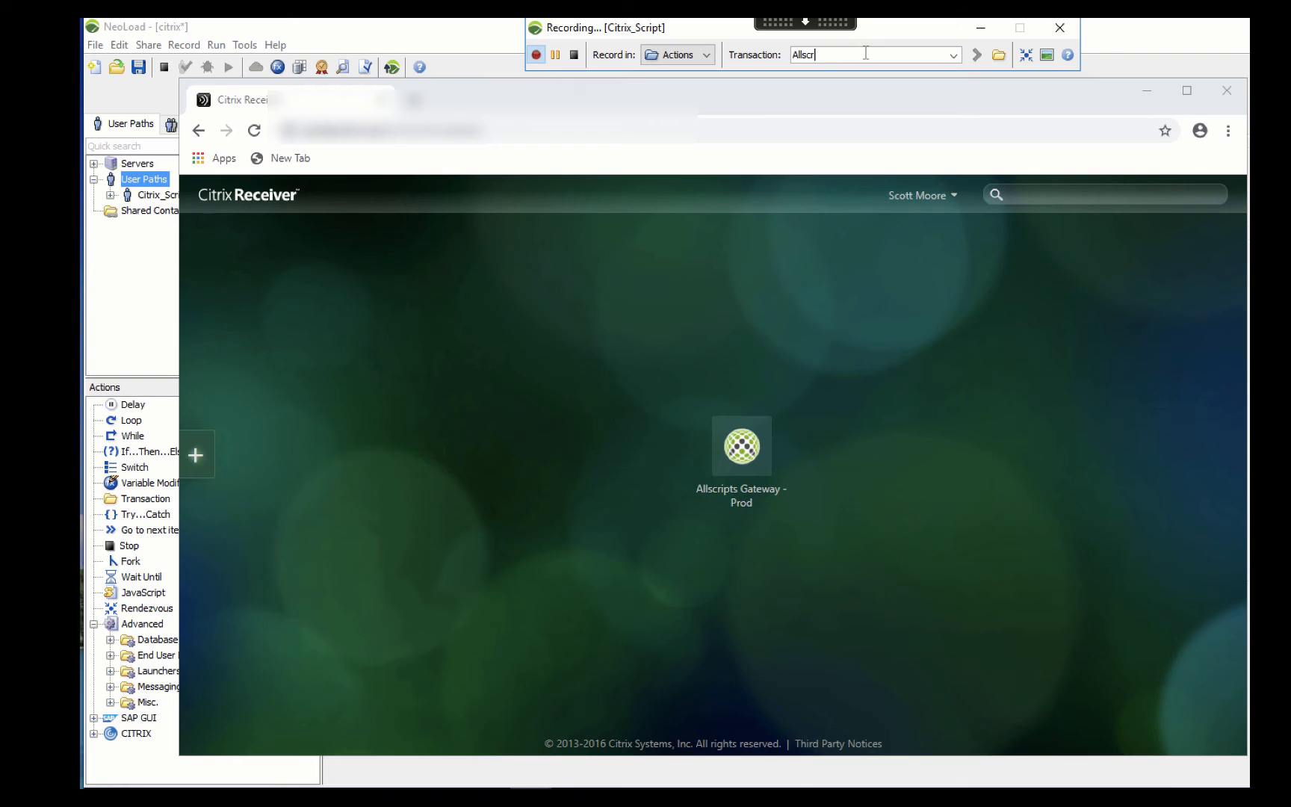
pyautogui.write('_LaunchGateway')
pyautogui.click(743, 448)
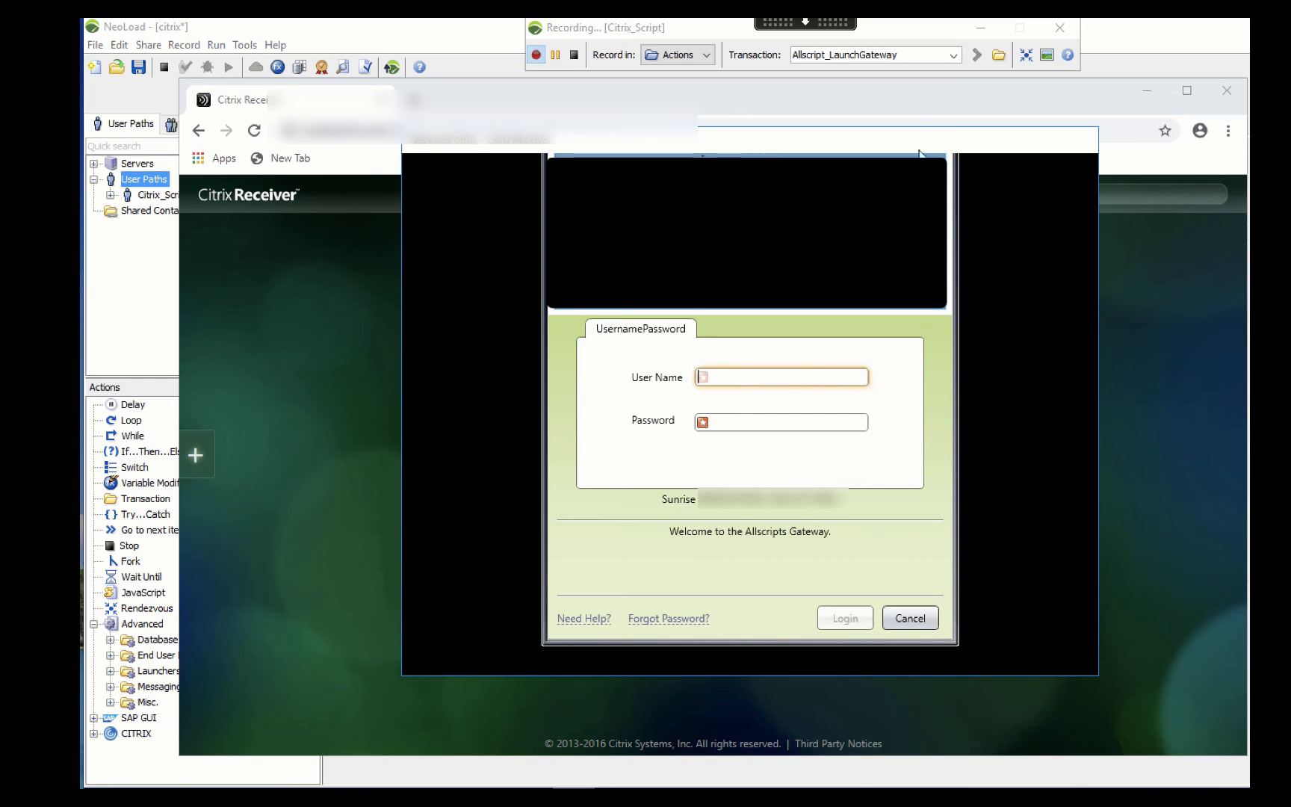
# Step: Capture the gateway login window and insert a text wait on the Password label, using an area about 65 by 25 pixels
pyautogui.click(1047, 55)
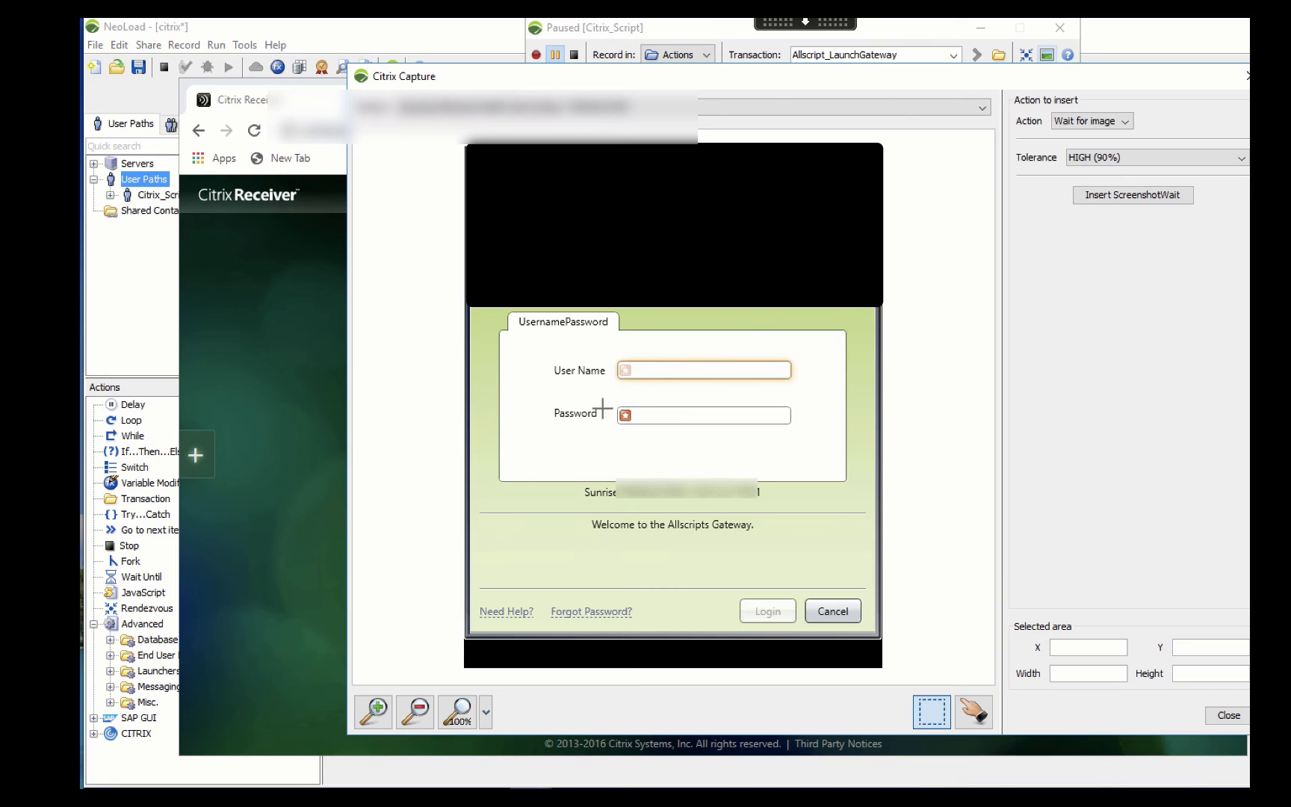
pyautogui.click(1125, 122)
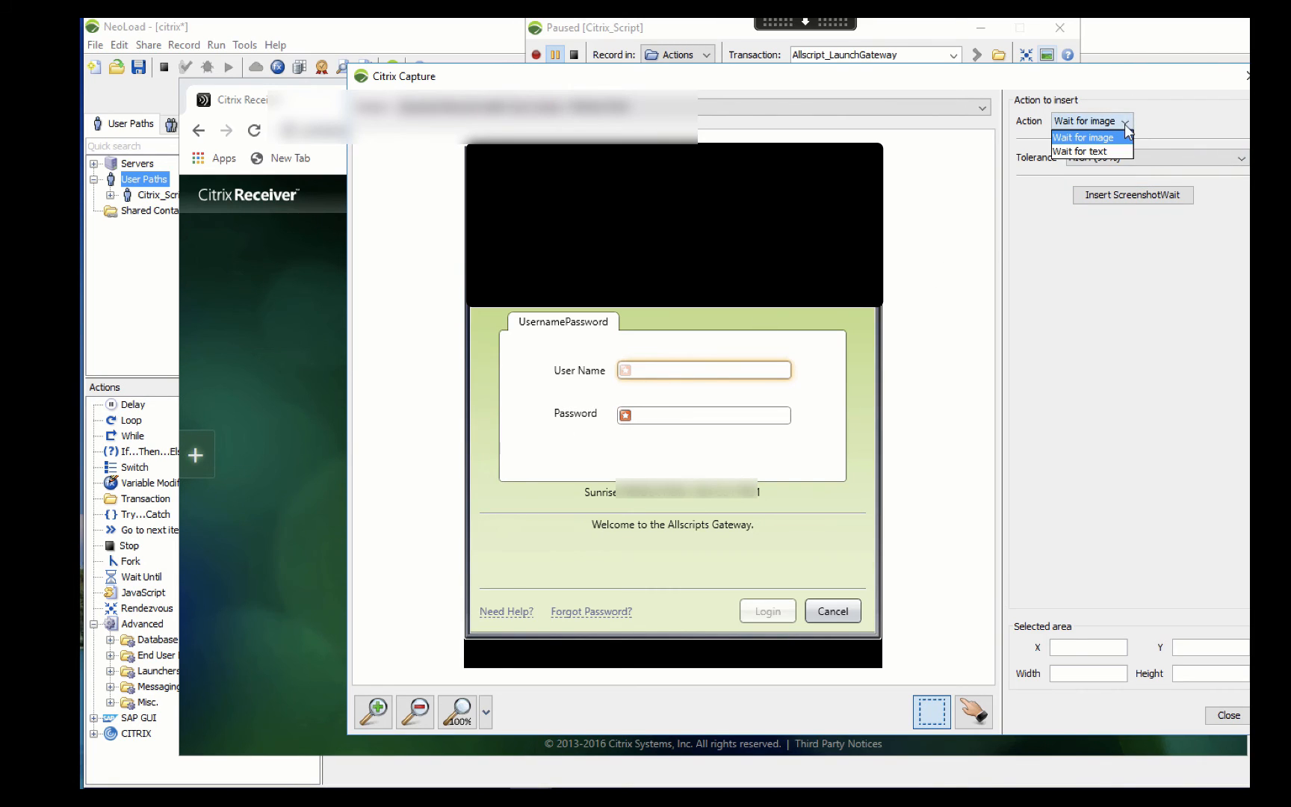
pyautogui.click(1100, 153)
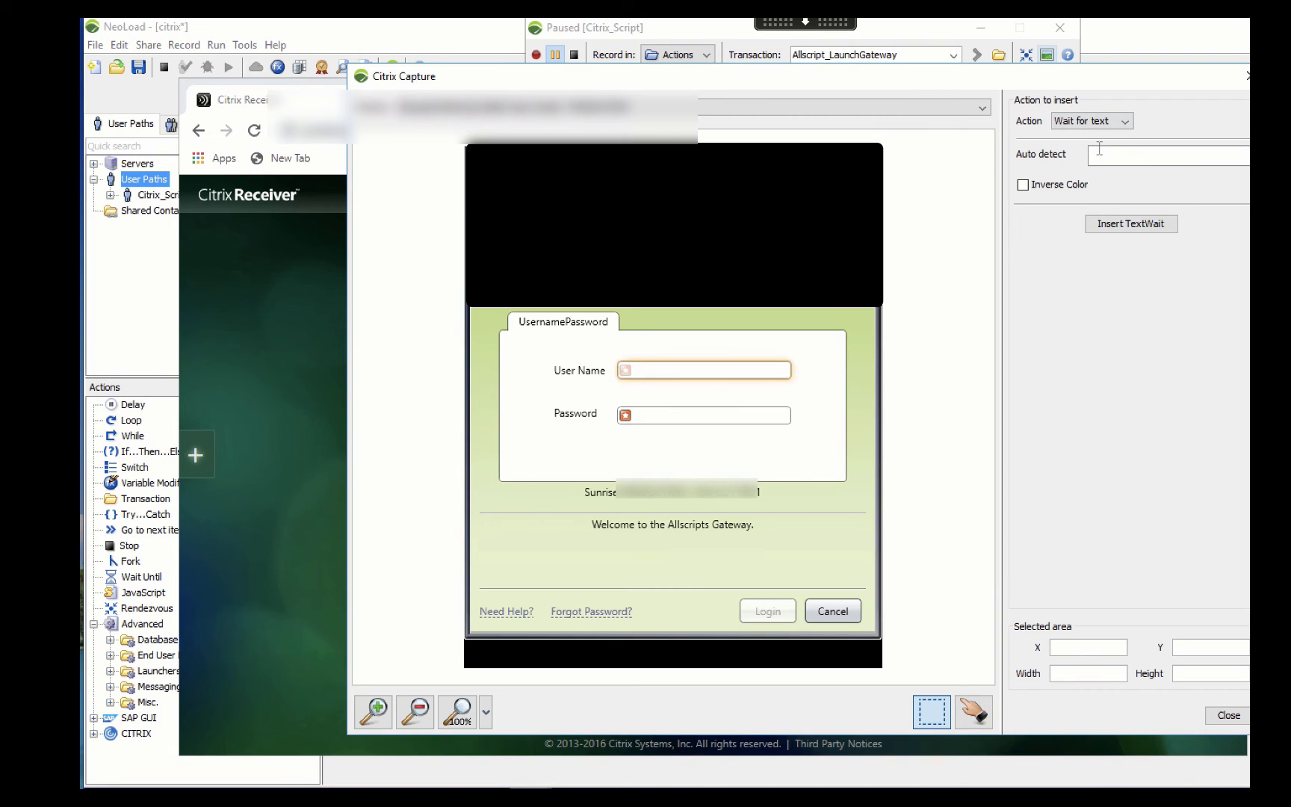
pyautogui.moveTo(548, 404); pyautogui.dragTo(605, 425)
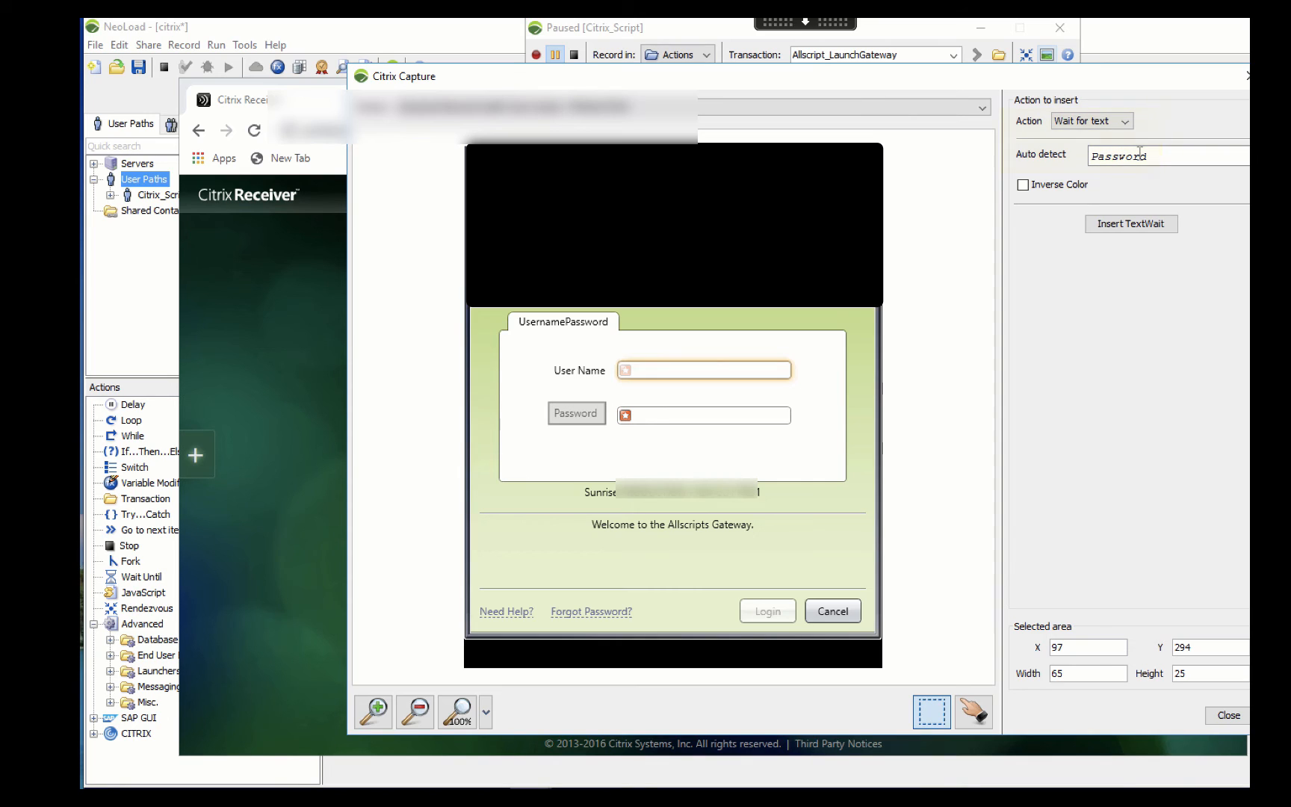
pyautogui.click(1129, 226)
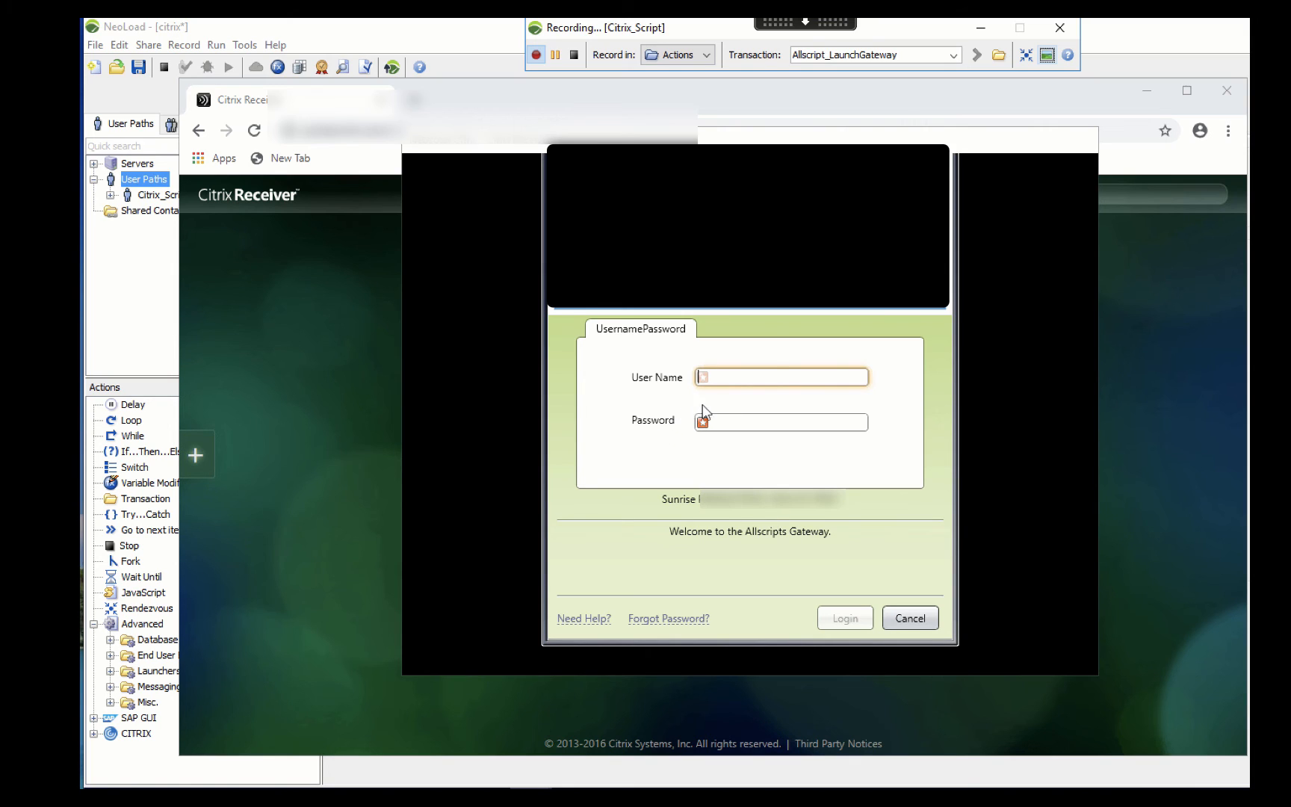
# Step: Insert an image wait with HIGH (90%) tolerance on the Password field's icon, using an area about 24 by 23 pixels
pyautogui.click(1047, 56)
pyautogui.click(1078, 122)
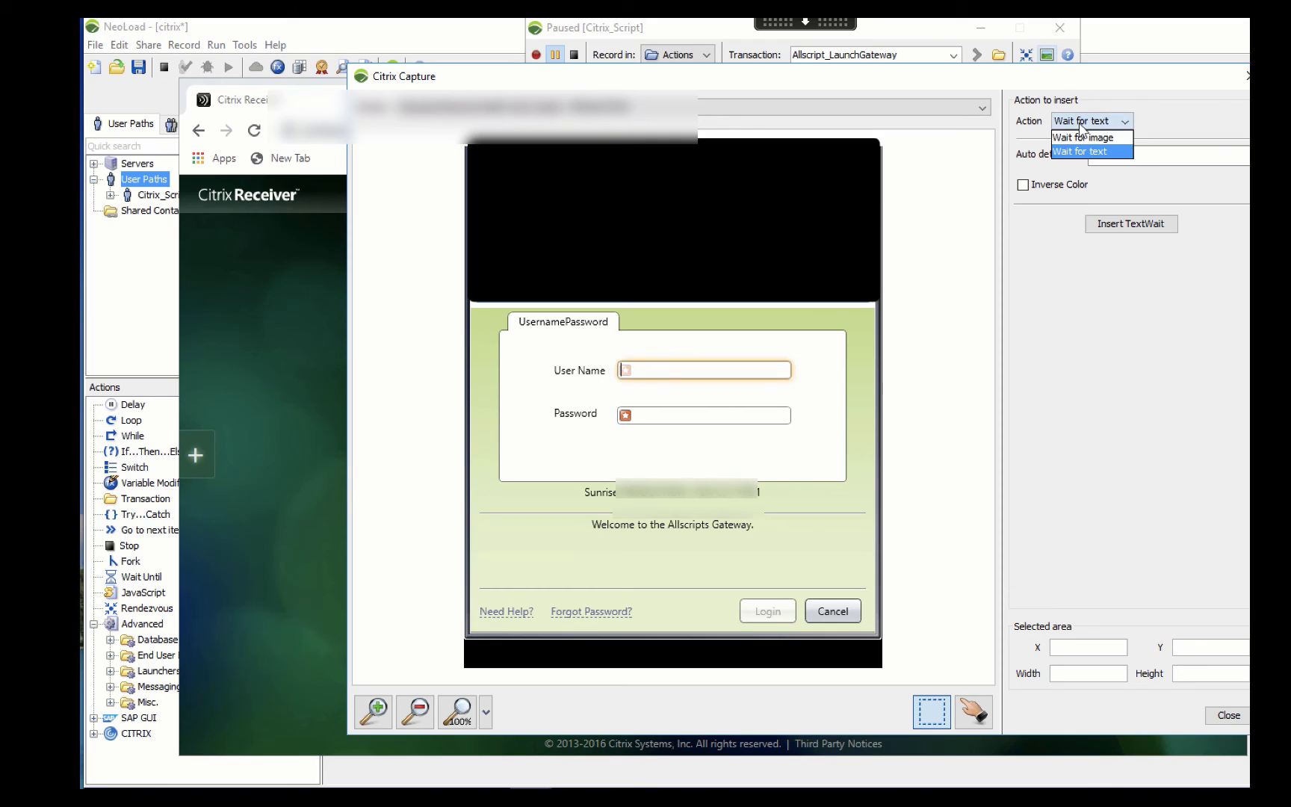
pyautogui.click(1080, 138)
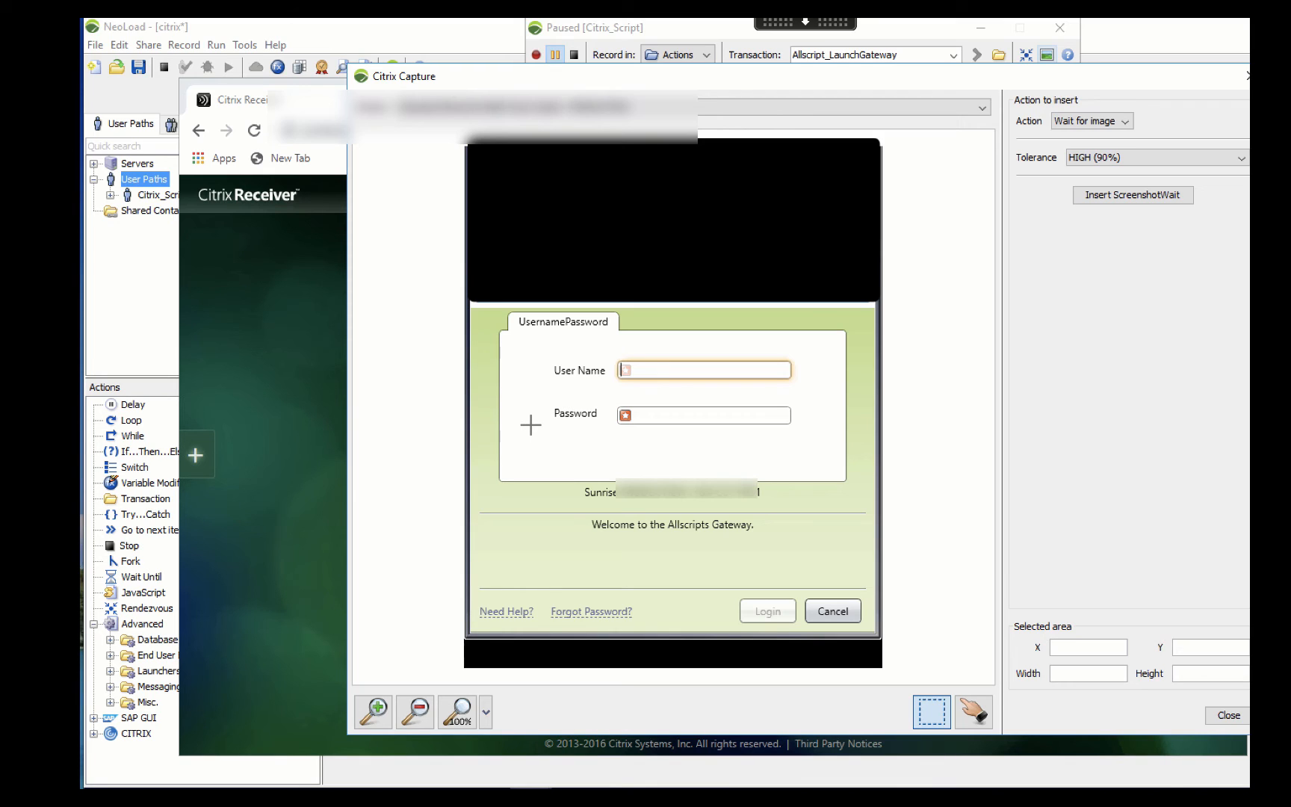
pyautogui.click(1243, 159)
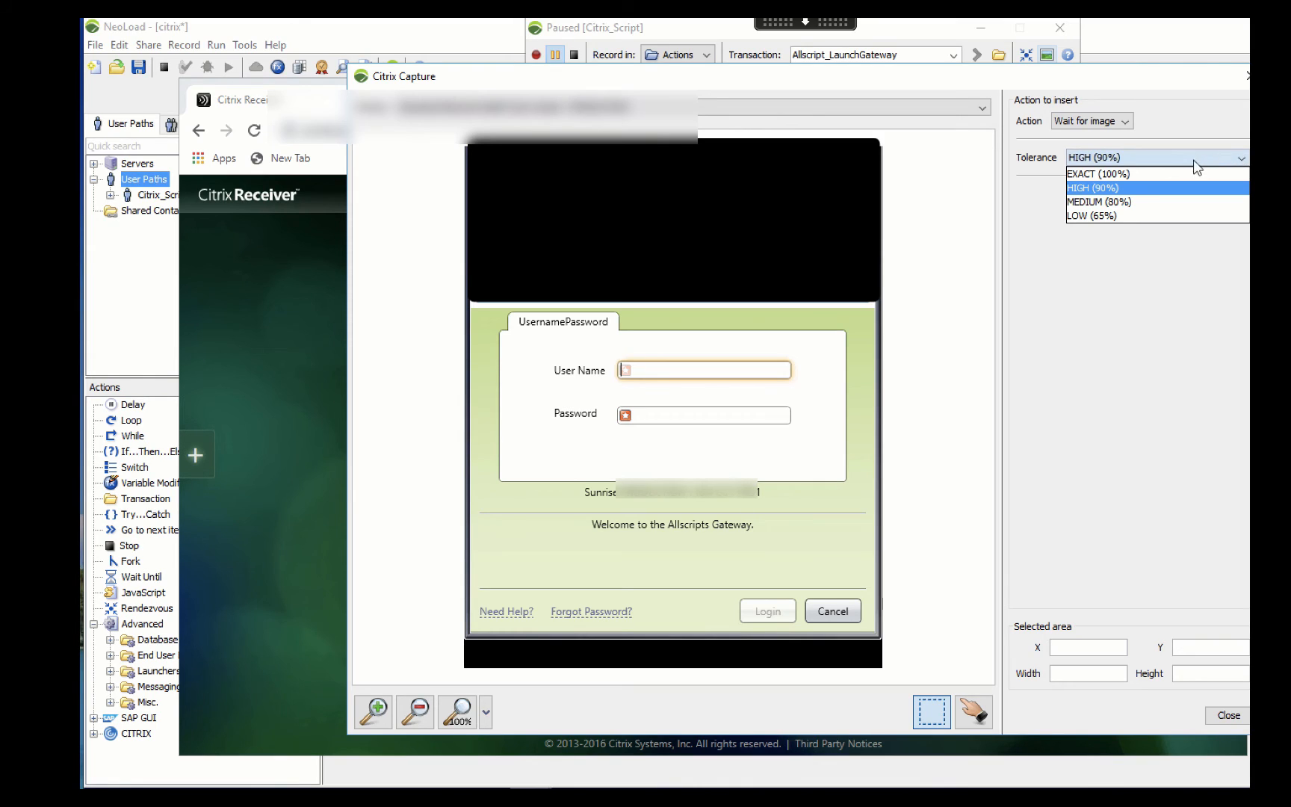
pyautogui.click(1005, 185)
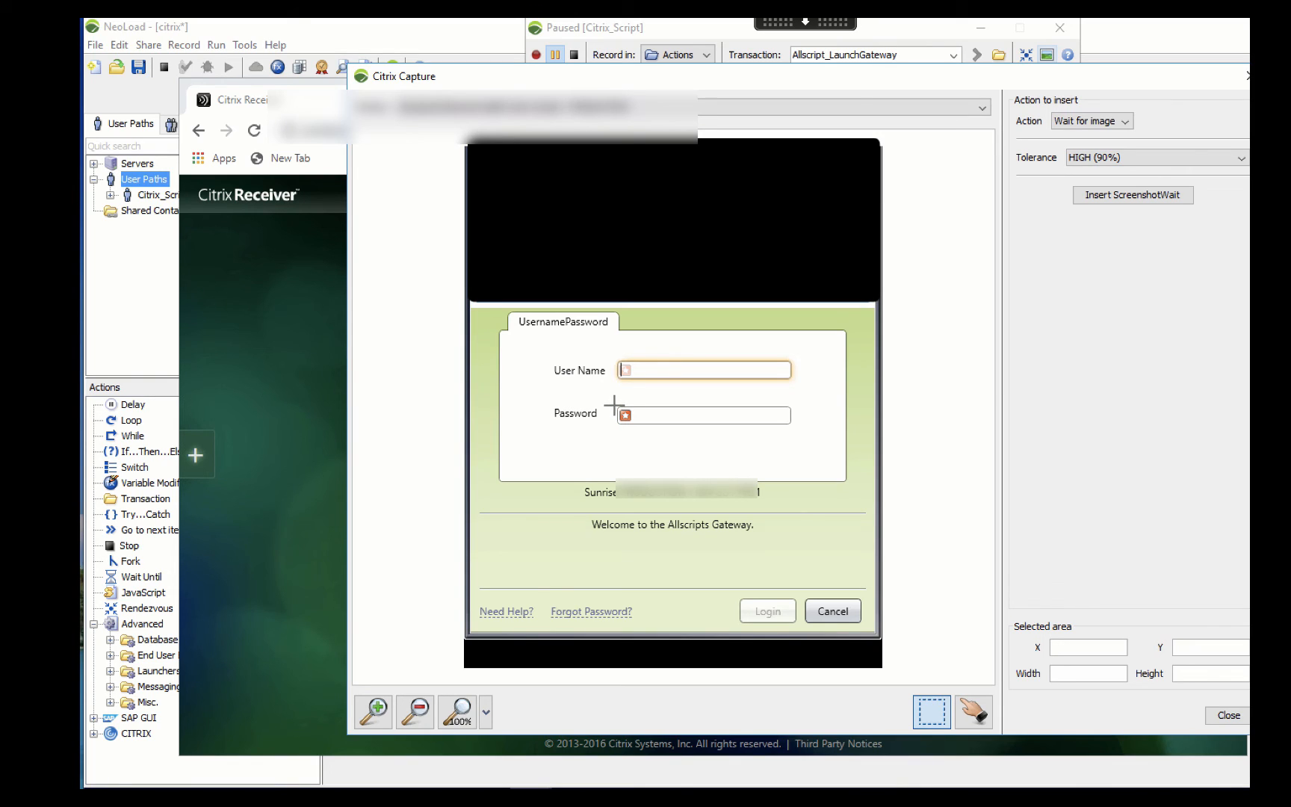
pyautogui.moveTo(615, 406); pyautogui.dragTo(636, 426)
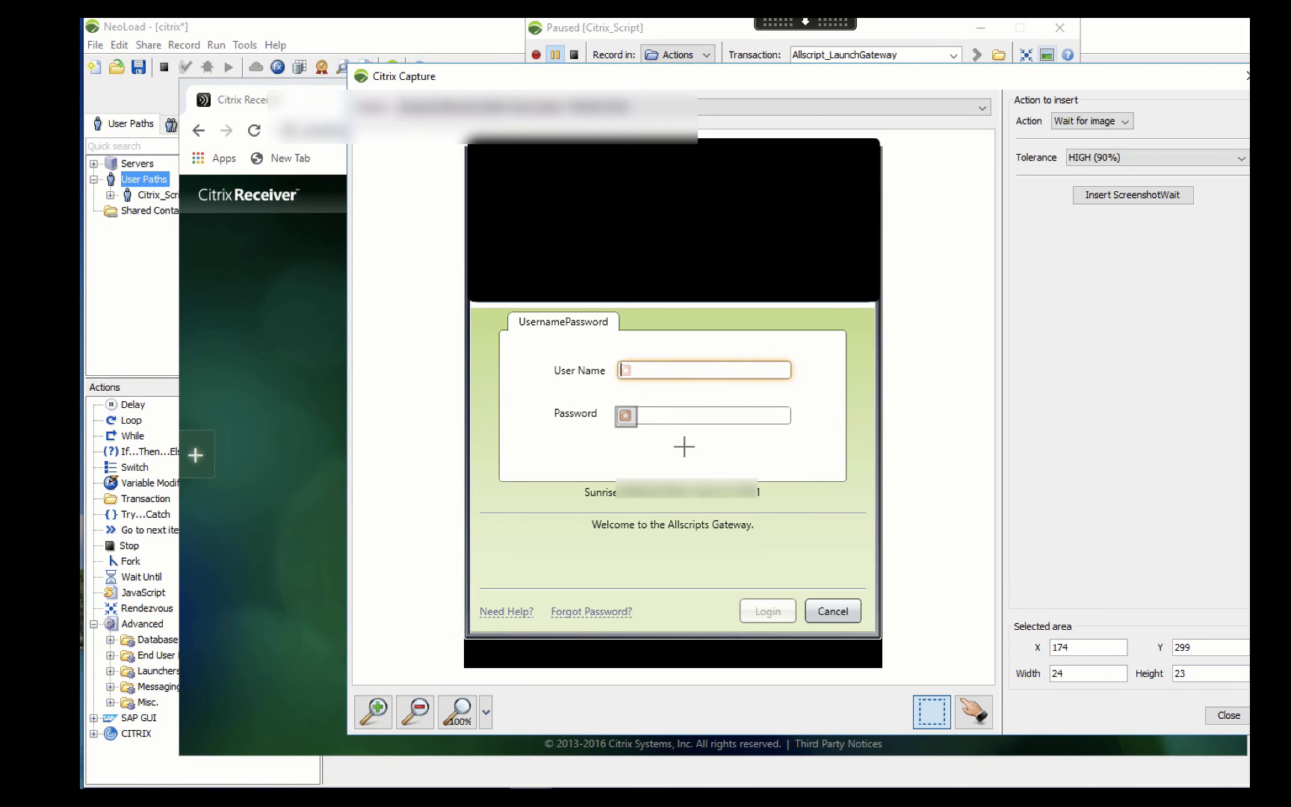
pyautogui.click(1124, 198)
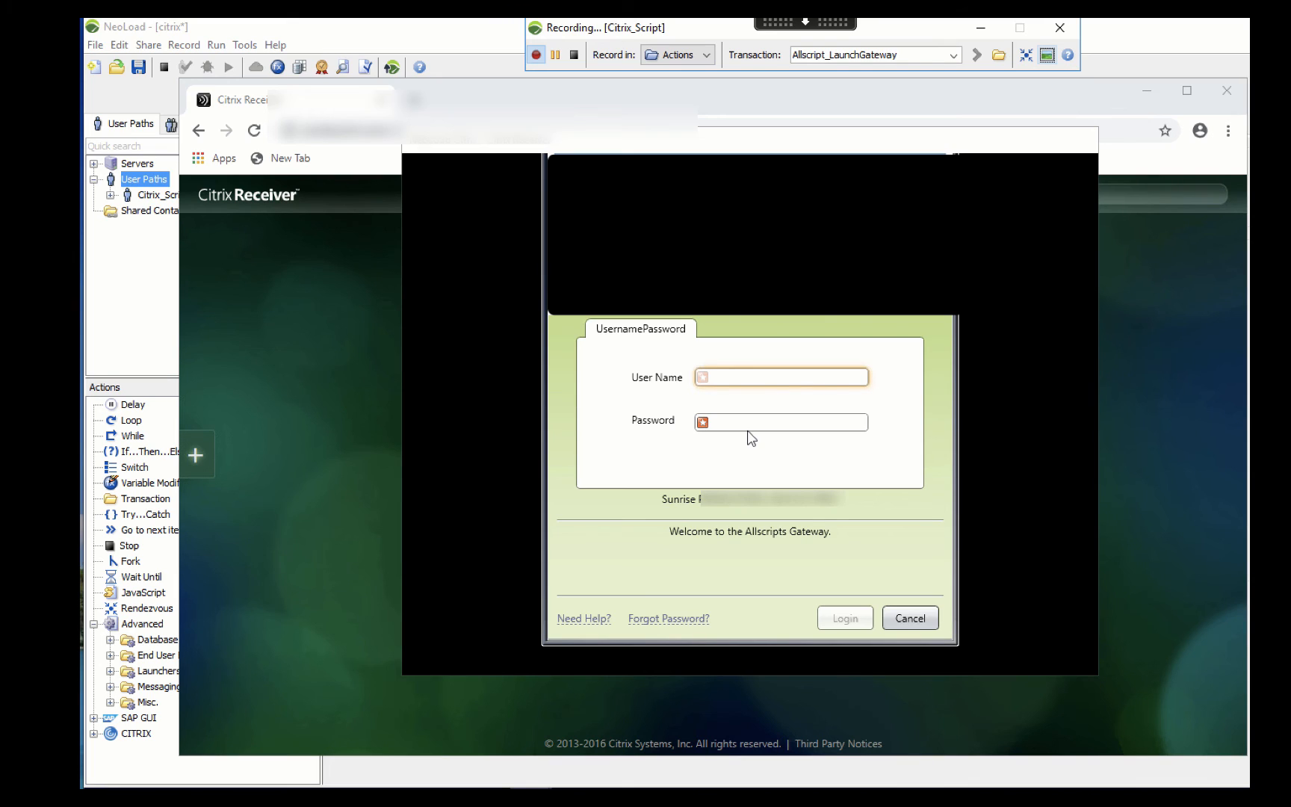
# Step: Enter the user name and the account password in the Allscripts Gateway login form and log in
pyautogui.click(737, 381)
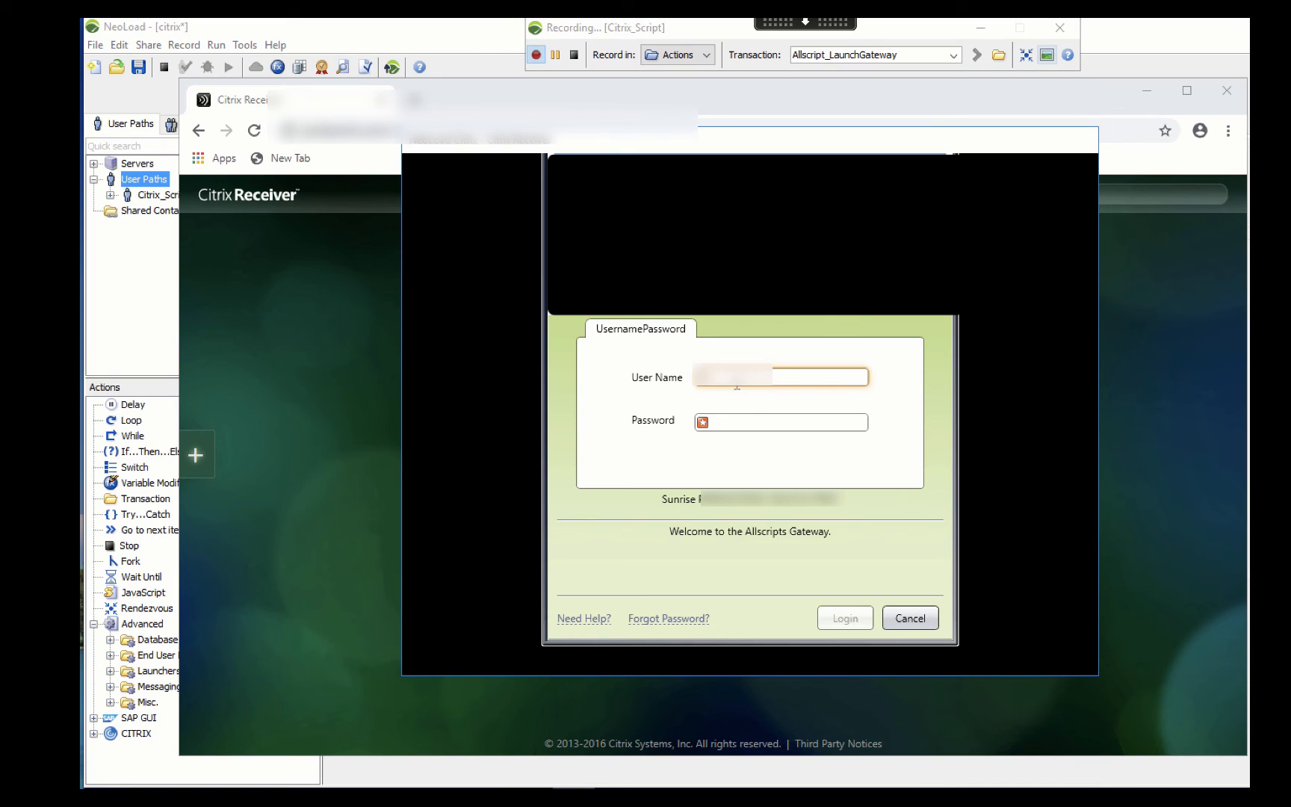
pyautogui.write('...')
pyautogui.press('Tab')
pyautogui.write('••')
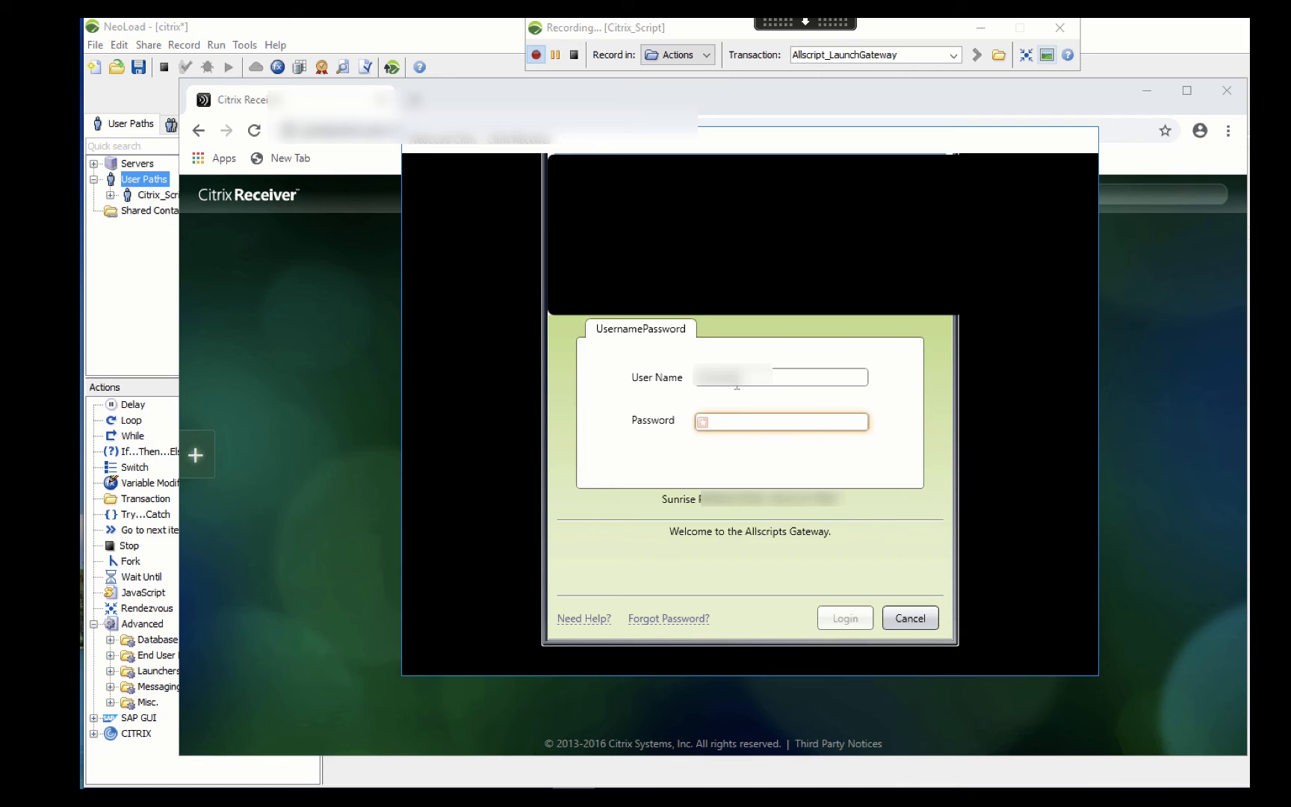
pyautogui.write('•••••••••')
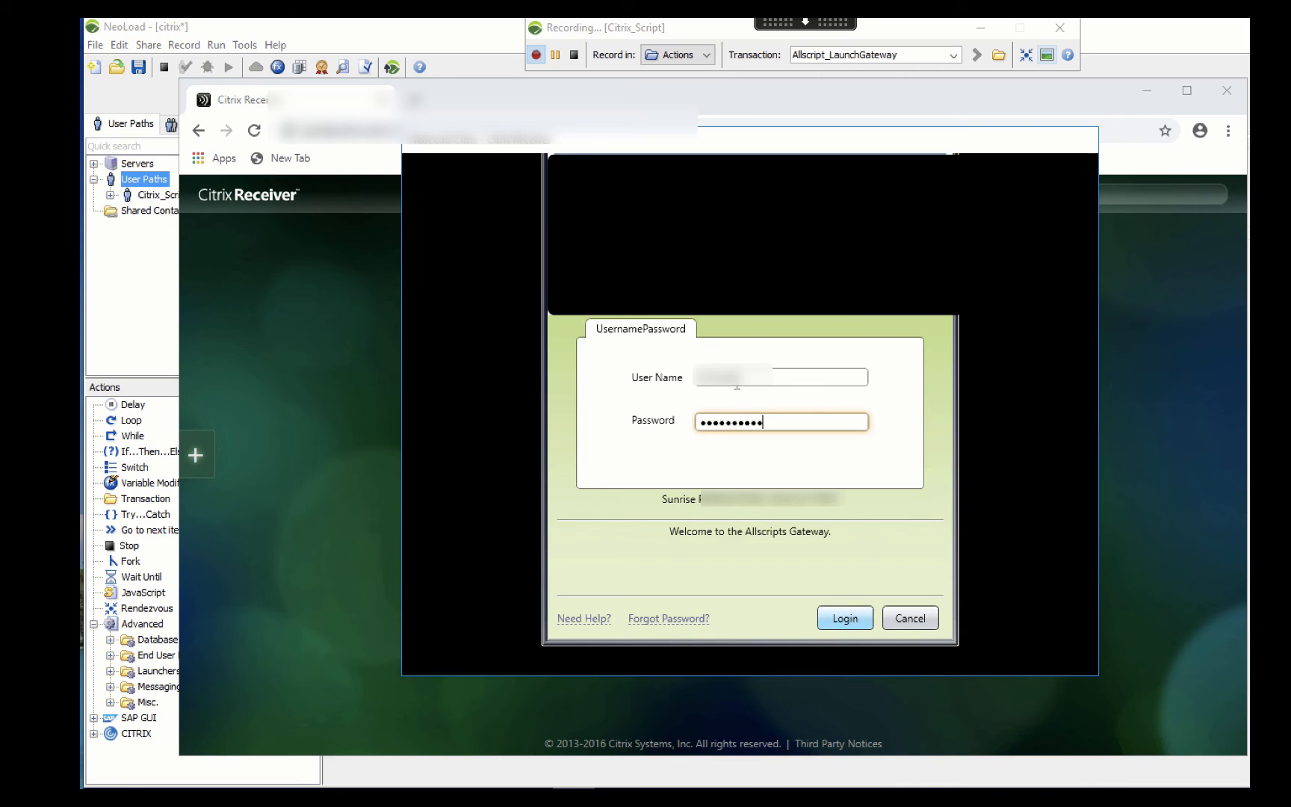
pyautogui.write('•')
pyautogui.click(847, 619)
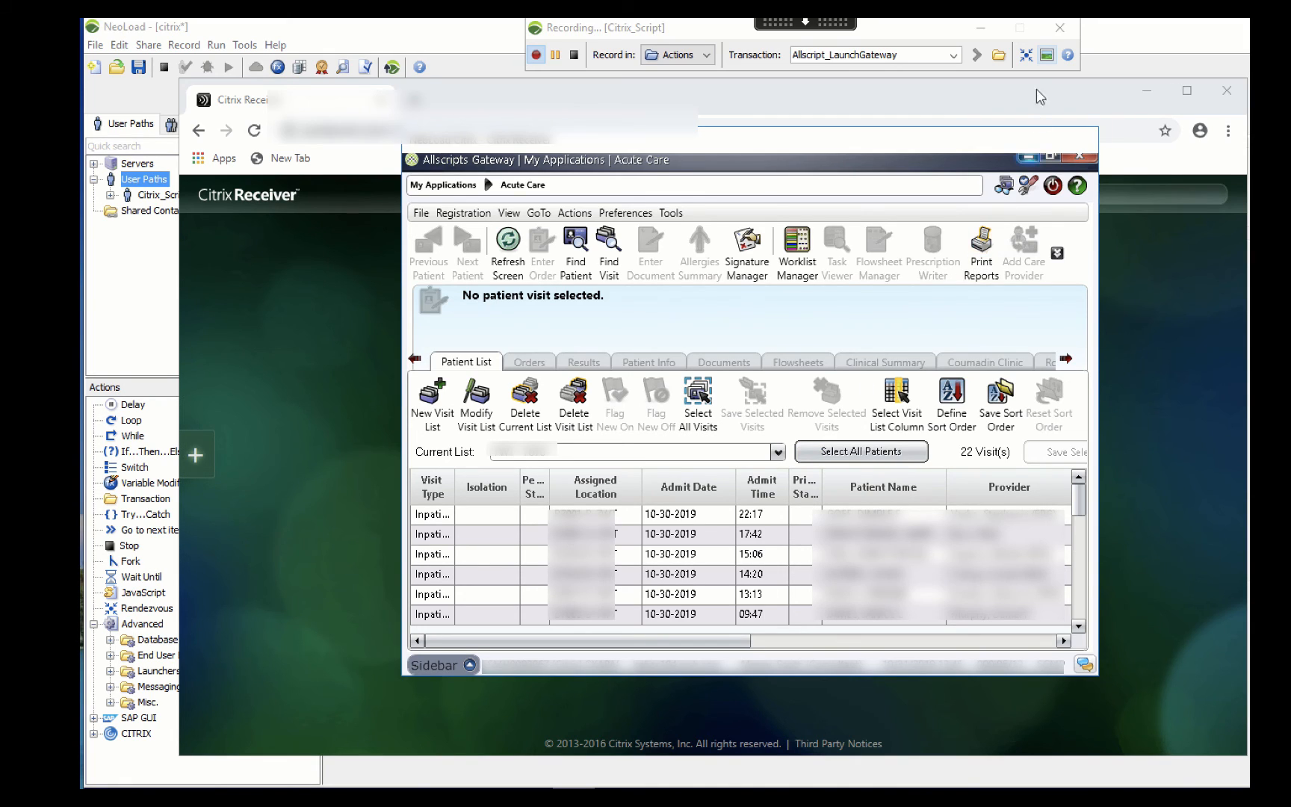
# Step: Capture the Acute Care window and insert a text wait on the Patient Name column header, using an area about 90 by 24 pixels
pyautogui.click(1048, 56)
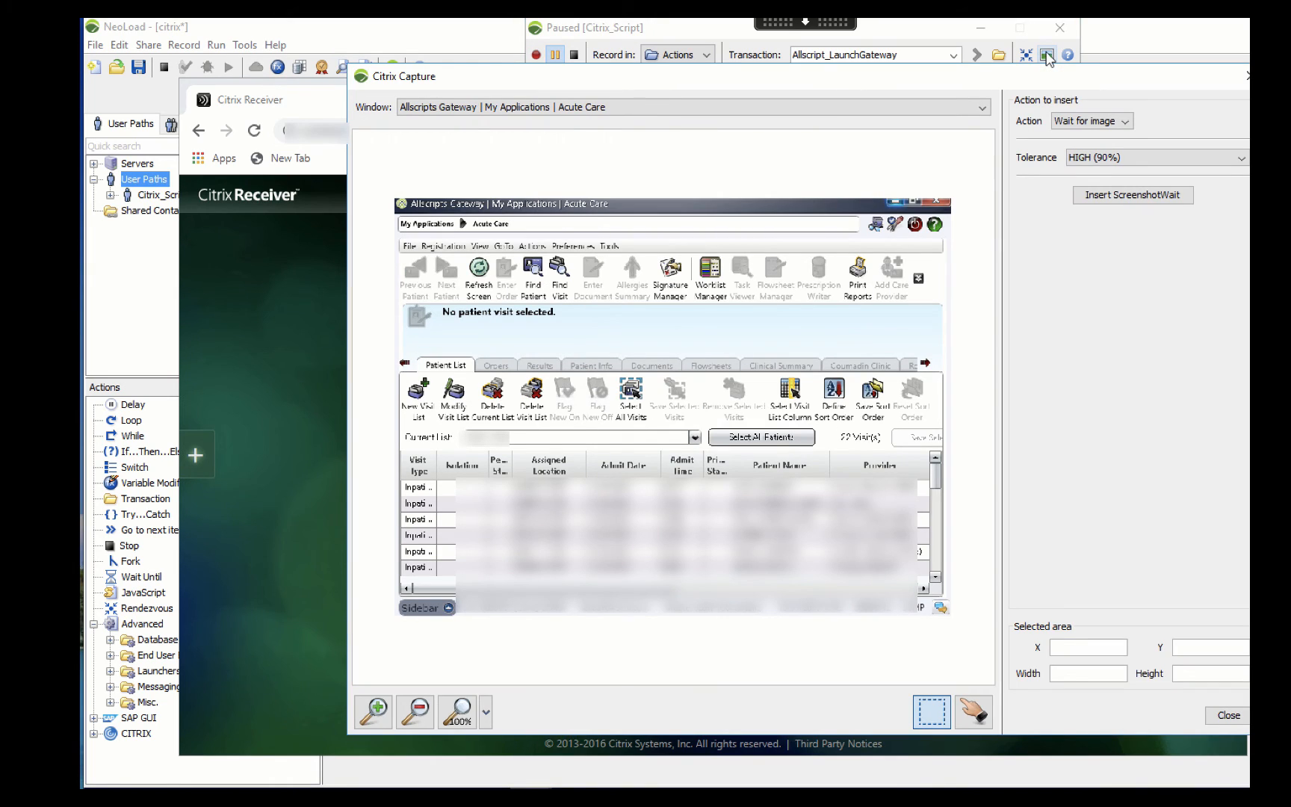
pyautogui.click(1115, 123)
pyautogui.click(1083, 152)
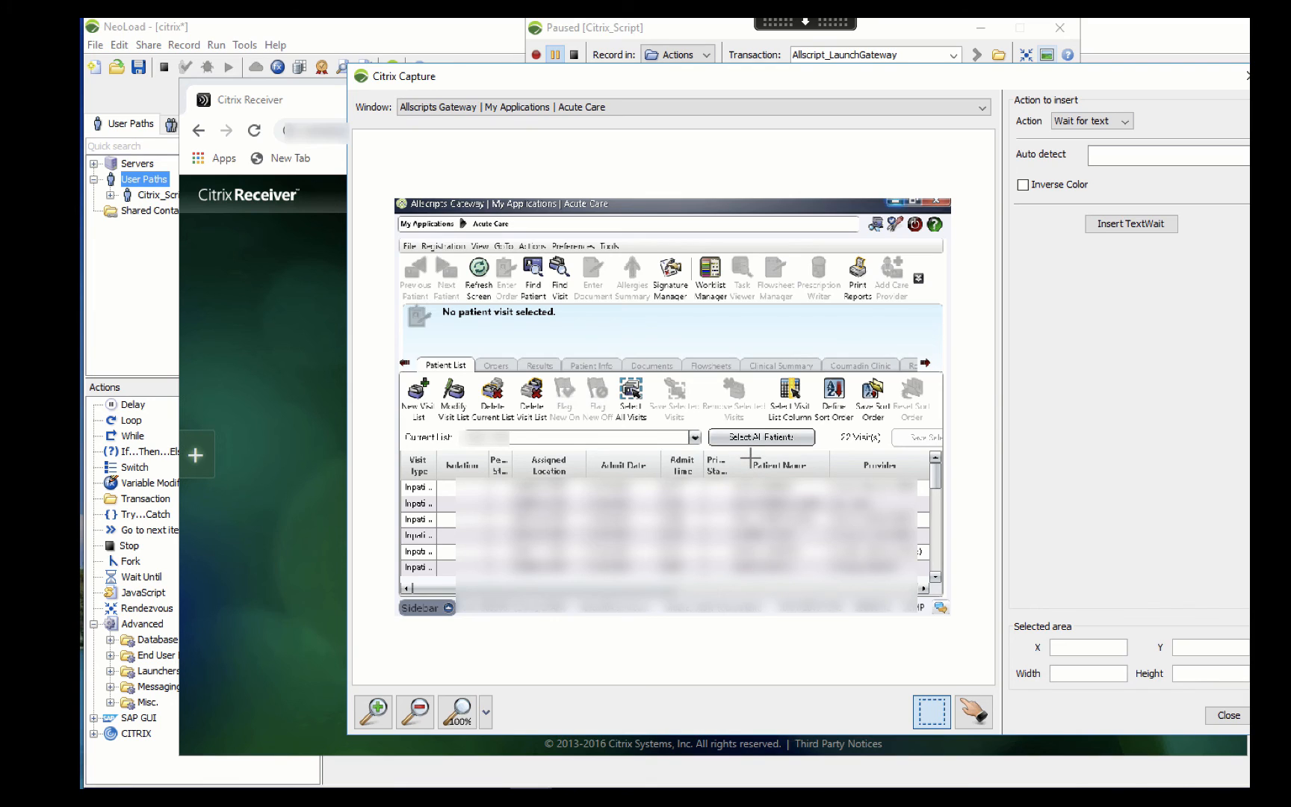
pyautogui.moveTo(750, 457); pyautogui.dragTo(814, 475)
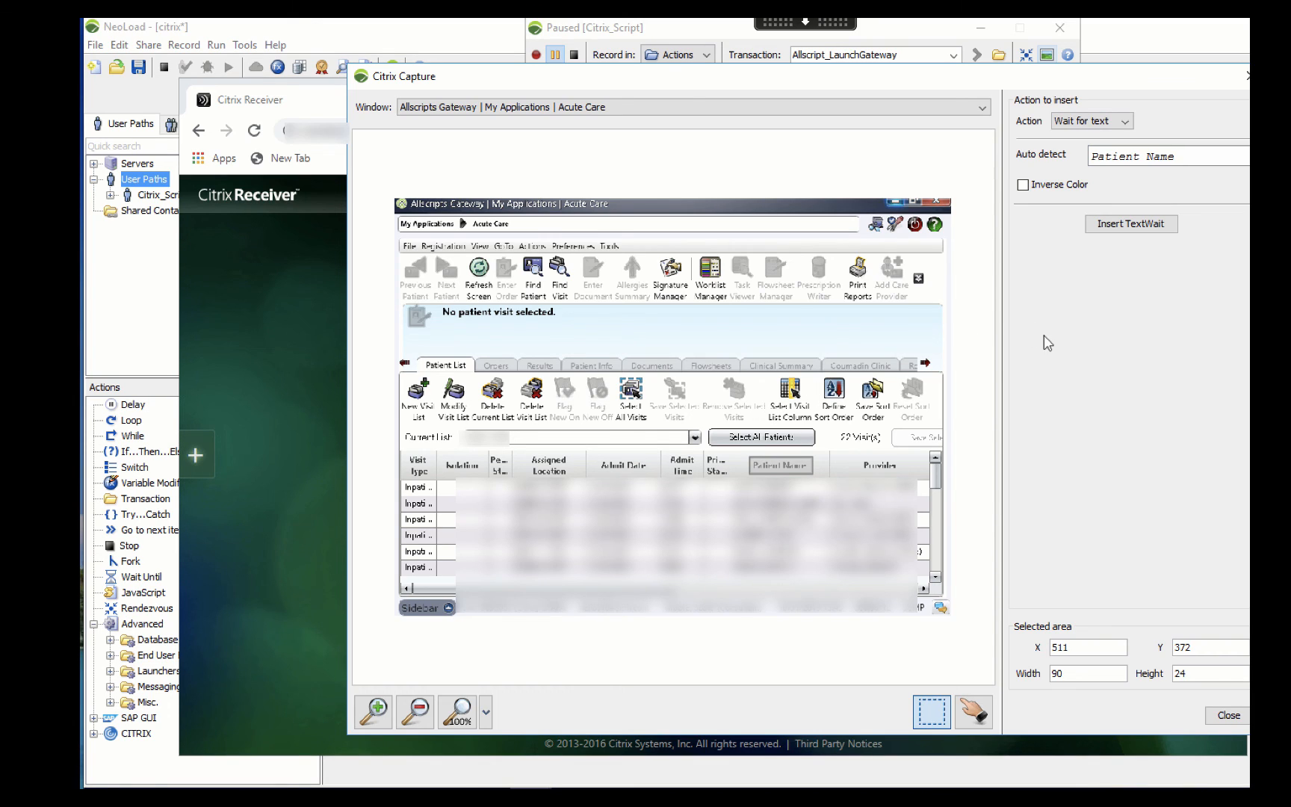
pyautogui.click(1133, 226)
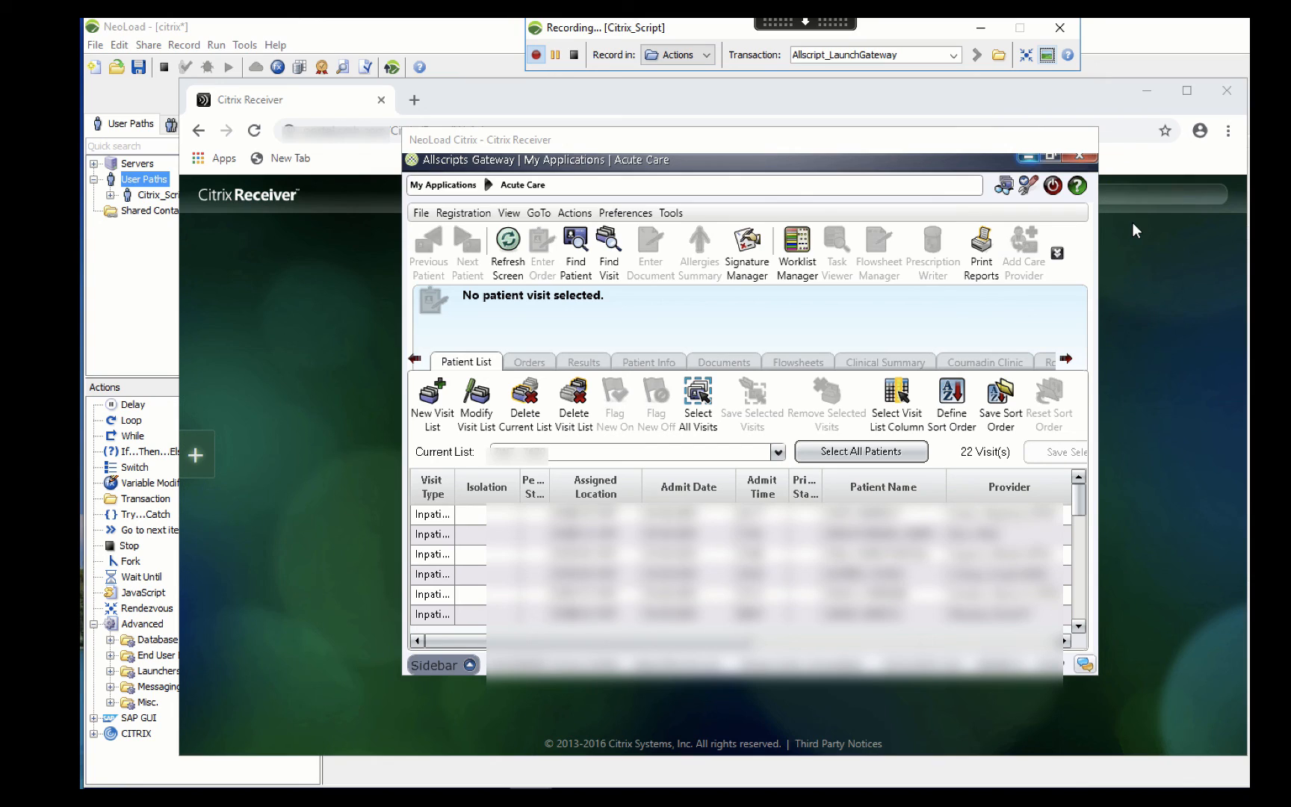
# Step: Log off from Acute Care and insert a HIGH (90%) image wait on the login window's Cancel button, about 50 by 24 pixels
pyautogui.click(1051, 187)
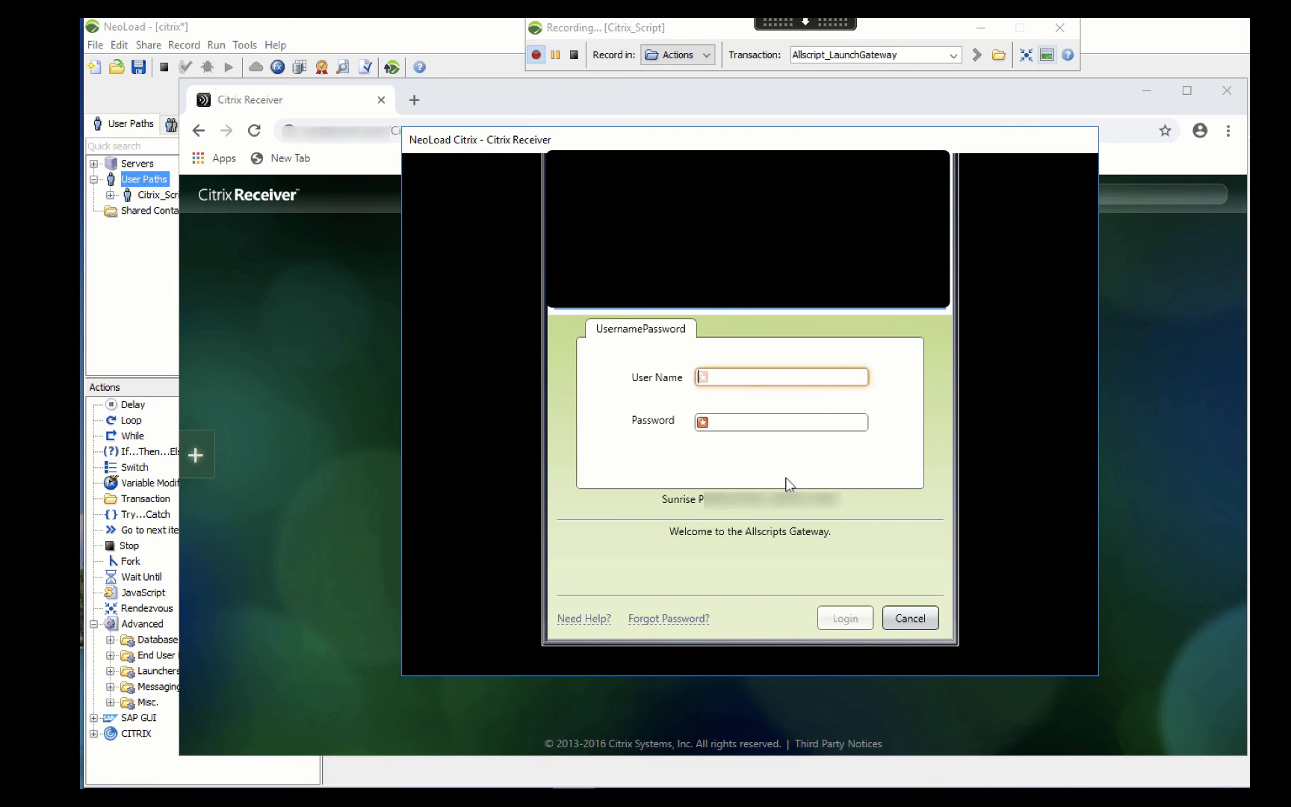
pyautogui.click(1048, 57)
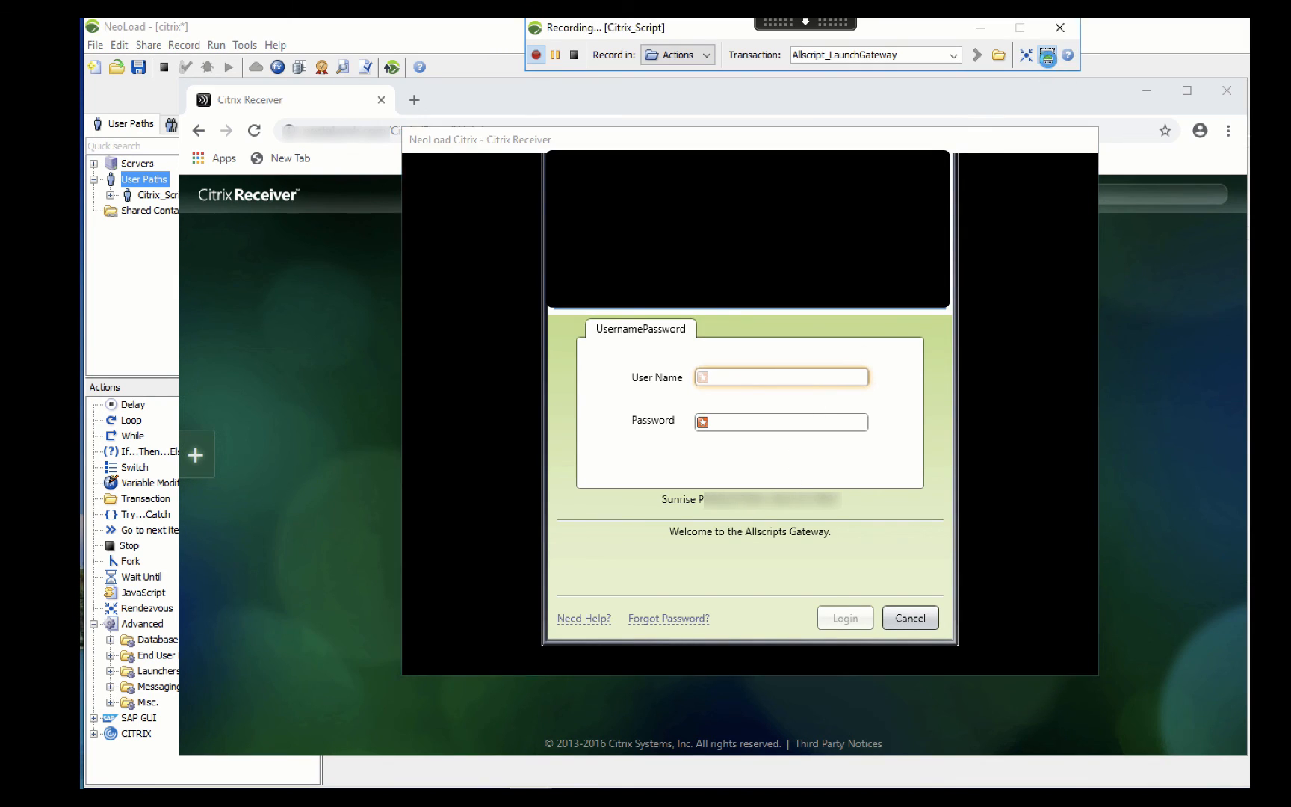
pyautogui.click(1128, 124)
pyautogui.click(1116, 139)
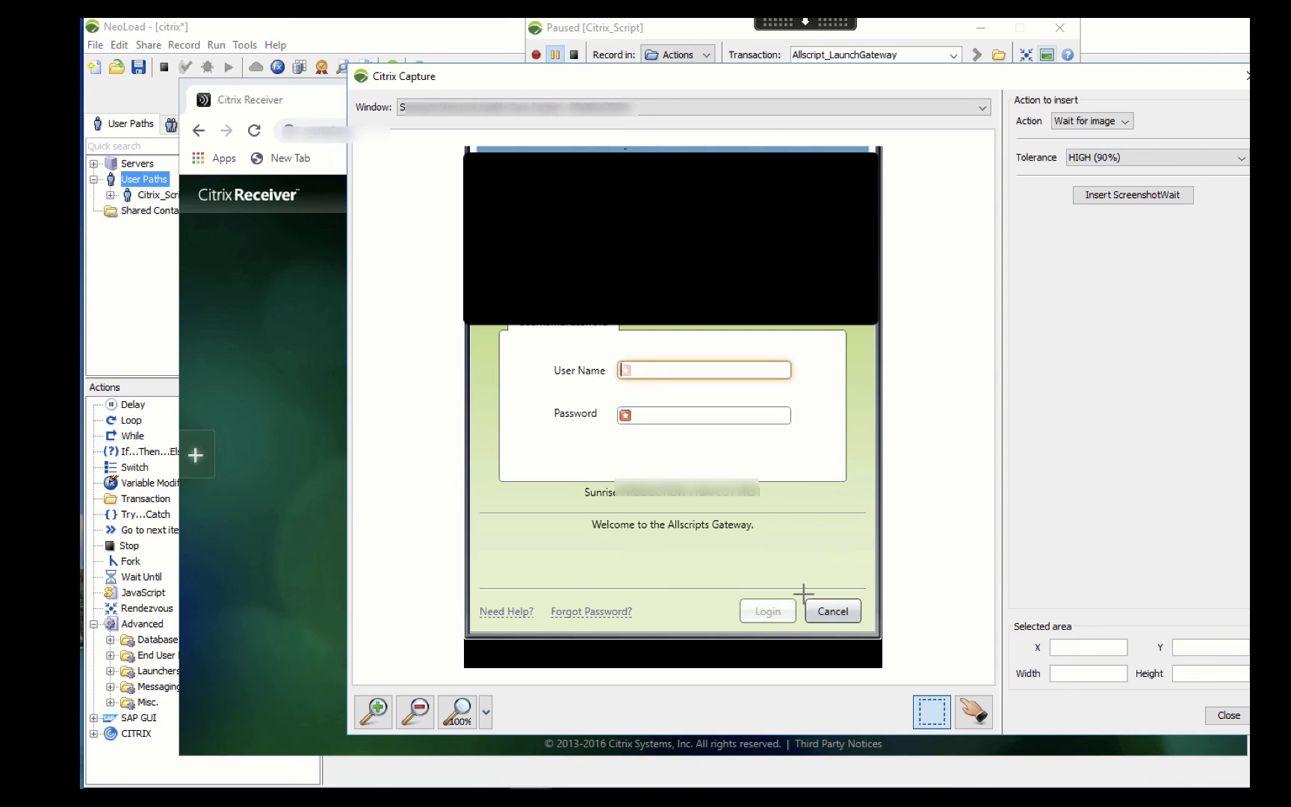
pyautogui.moveTo(811, 598); pyautogui.dragTo(856, 622)
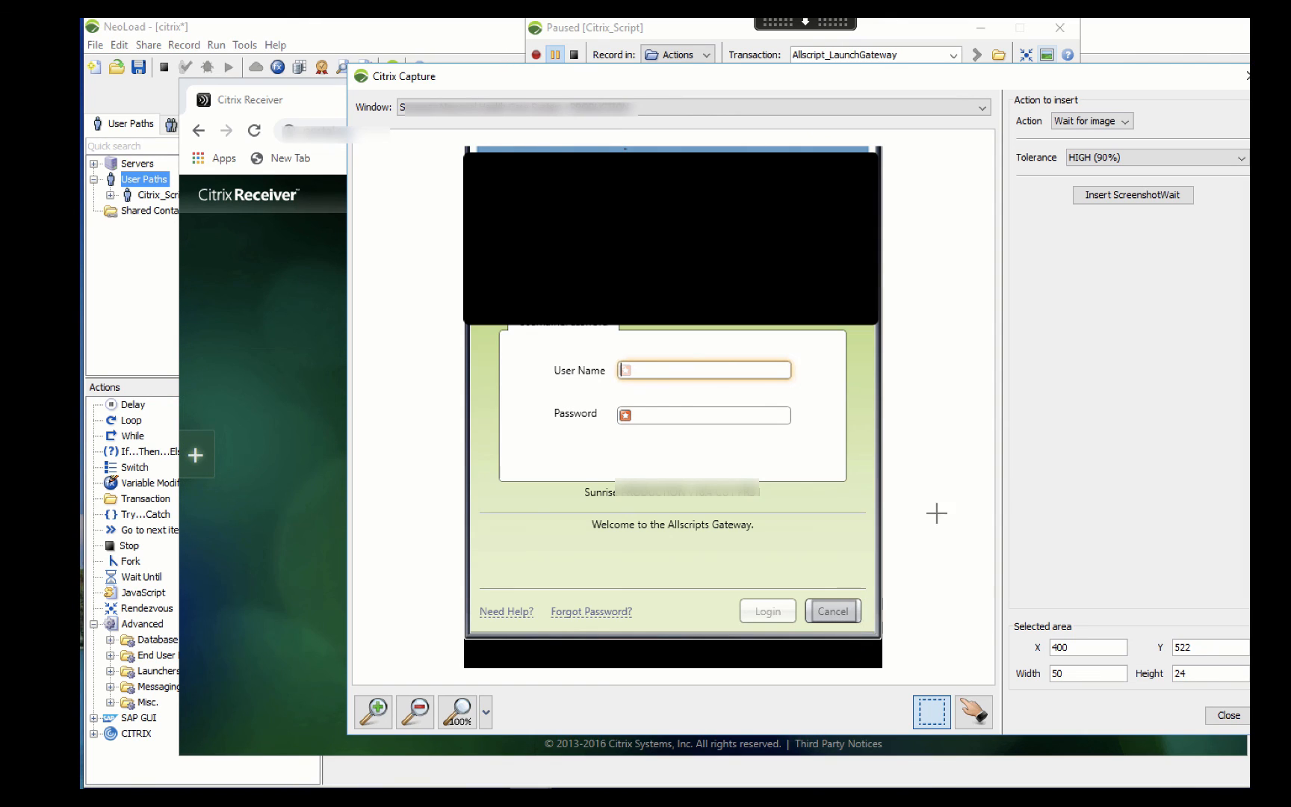
pyautogui.click(1135, 195)
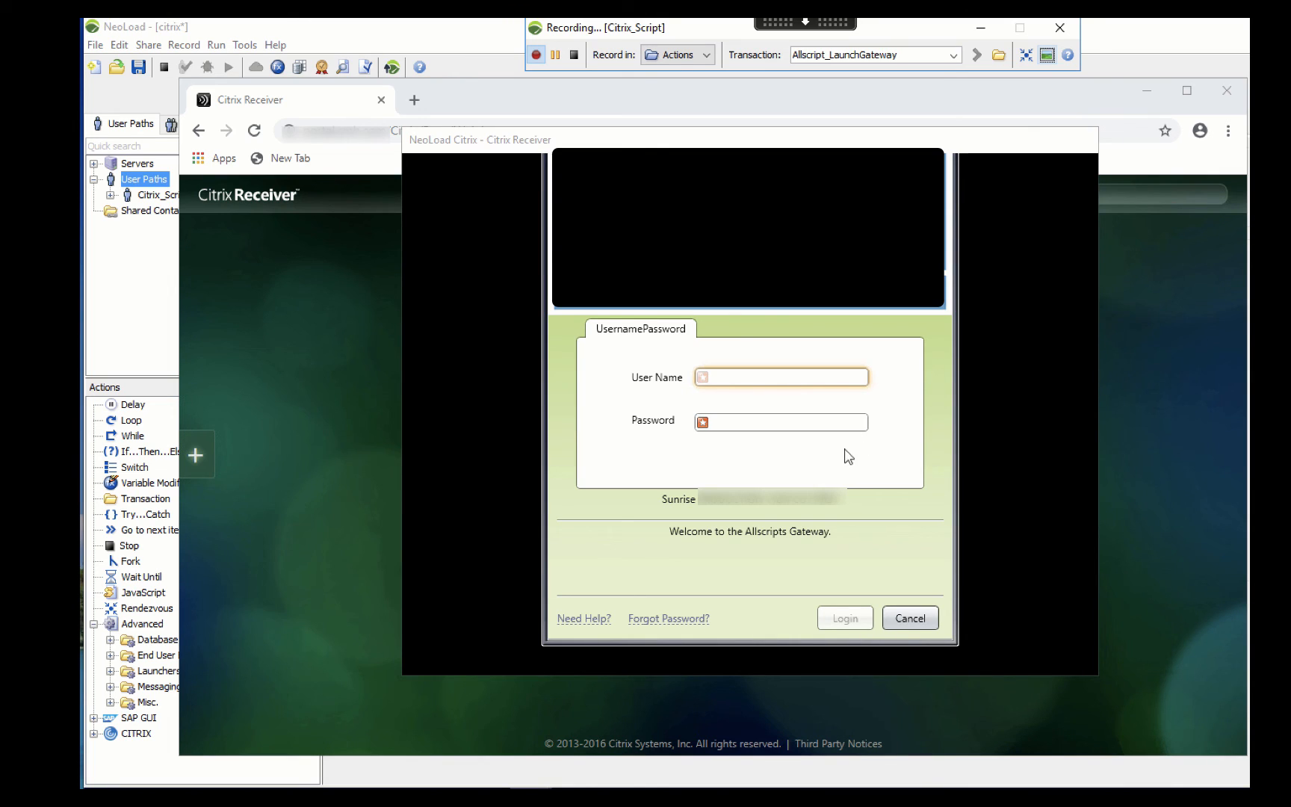
# Step: Cancel the Allscripts Gateway login window and log off from the Citrix Receiver portal
pyautogui.click(911, 619)
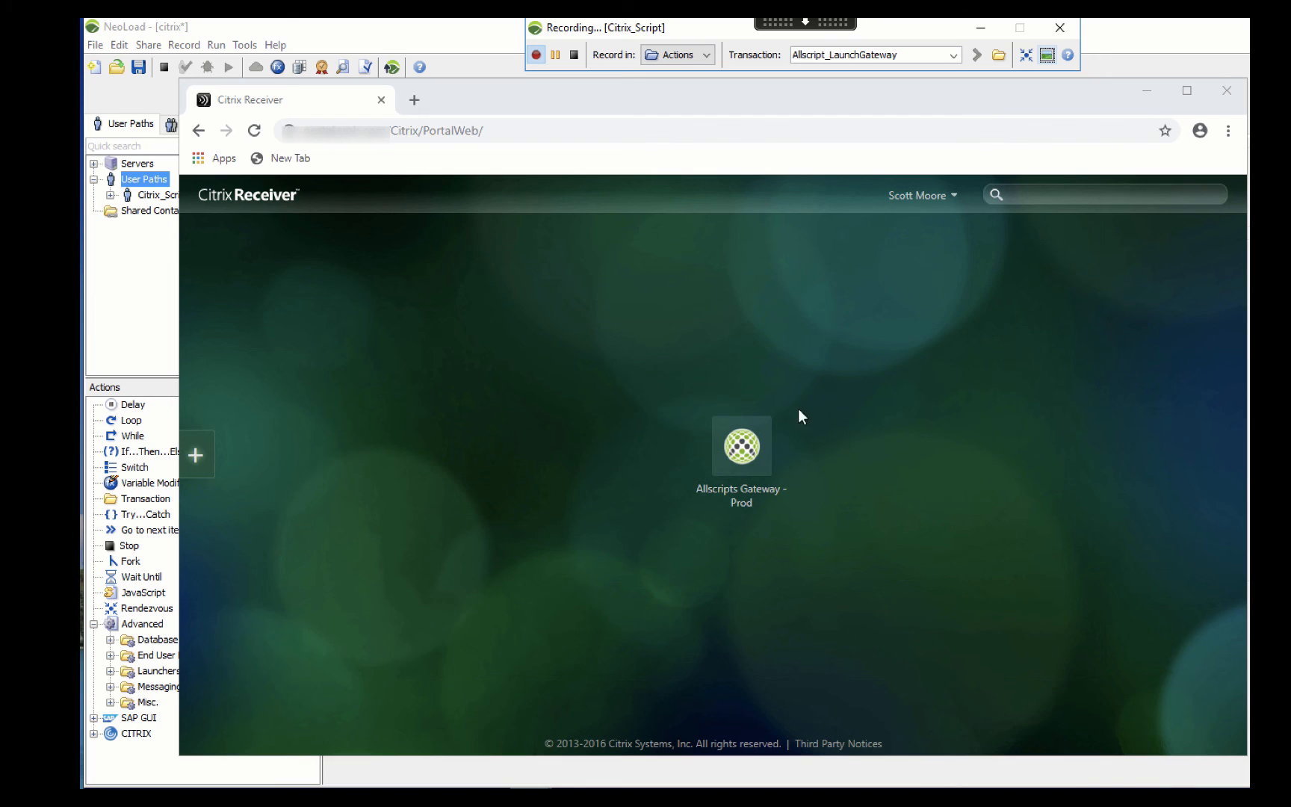
pyautogui.click(931, 202)
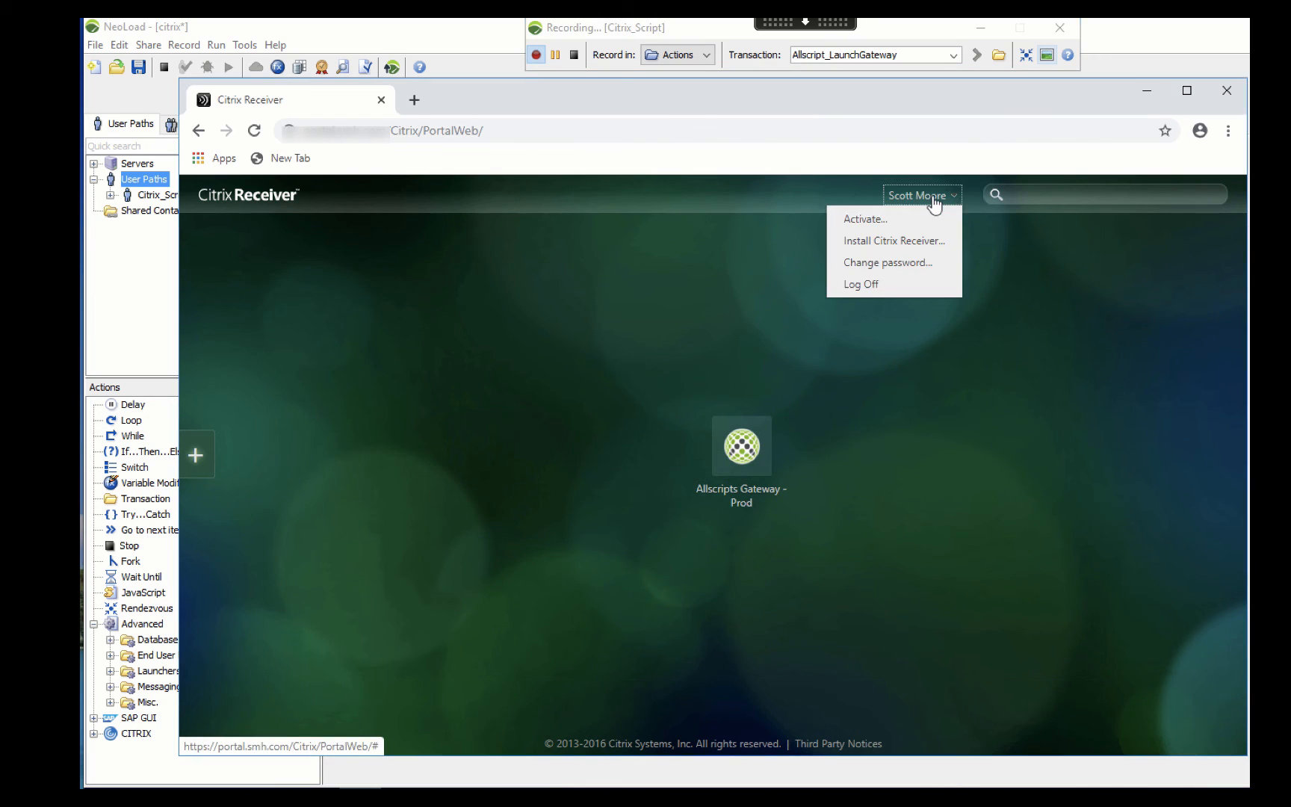
pyautogui.click(884, 286)
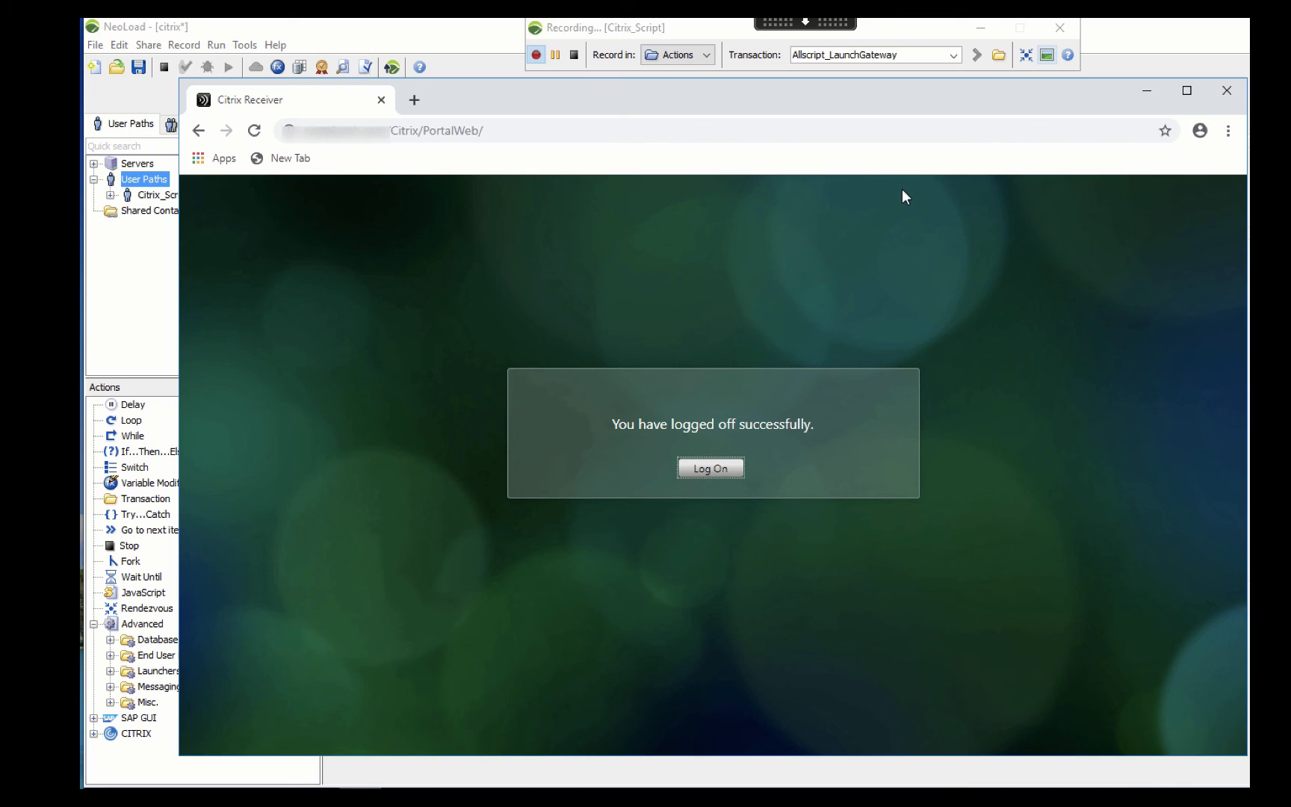
pyautogui.click(858, 52)
pyautogui.click(843, 54)
pyautogui.moveTo(832, 54); pyautogui.dragTo(902, 55)
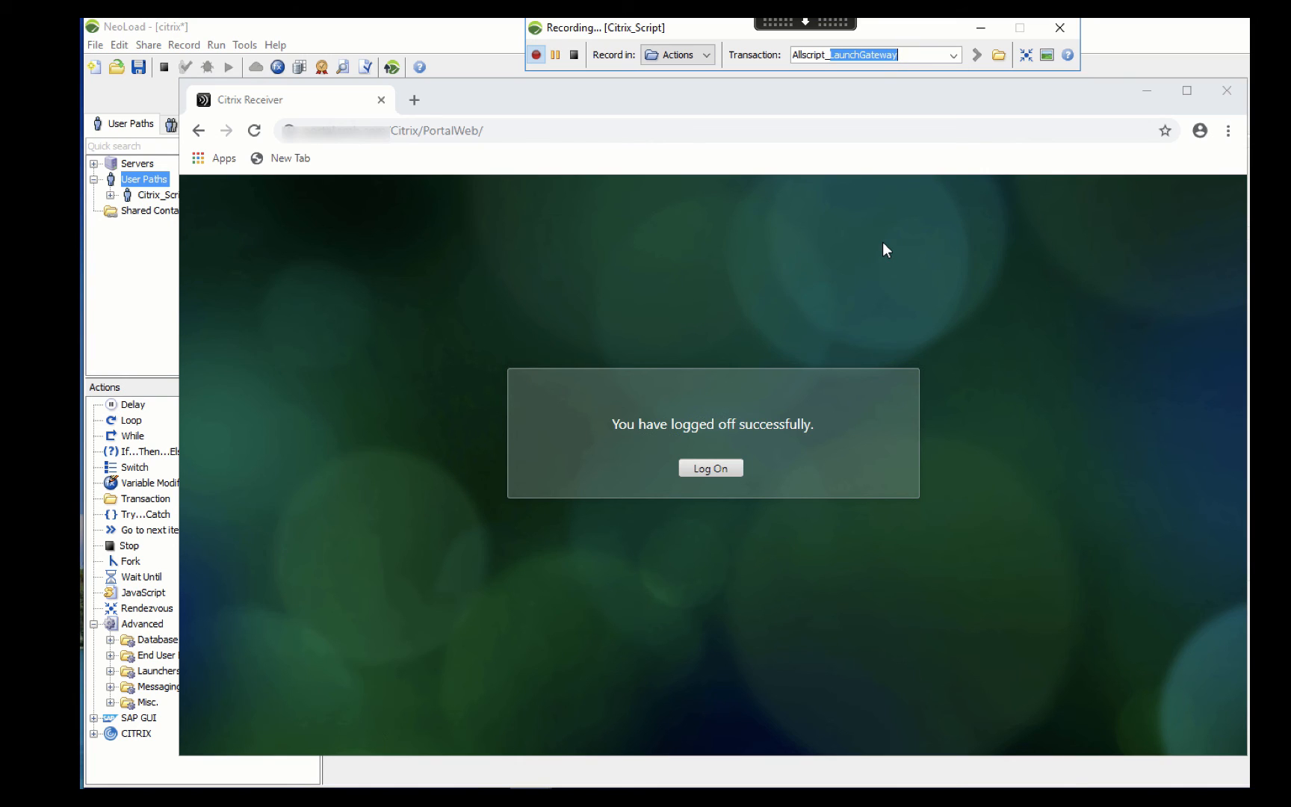
# Step: Close the portal browser window to end the recording
pyautogui.click(1229, 91)
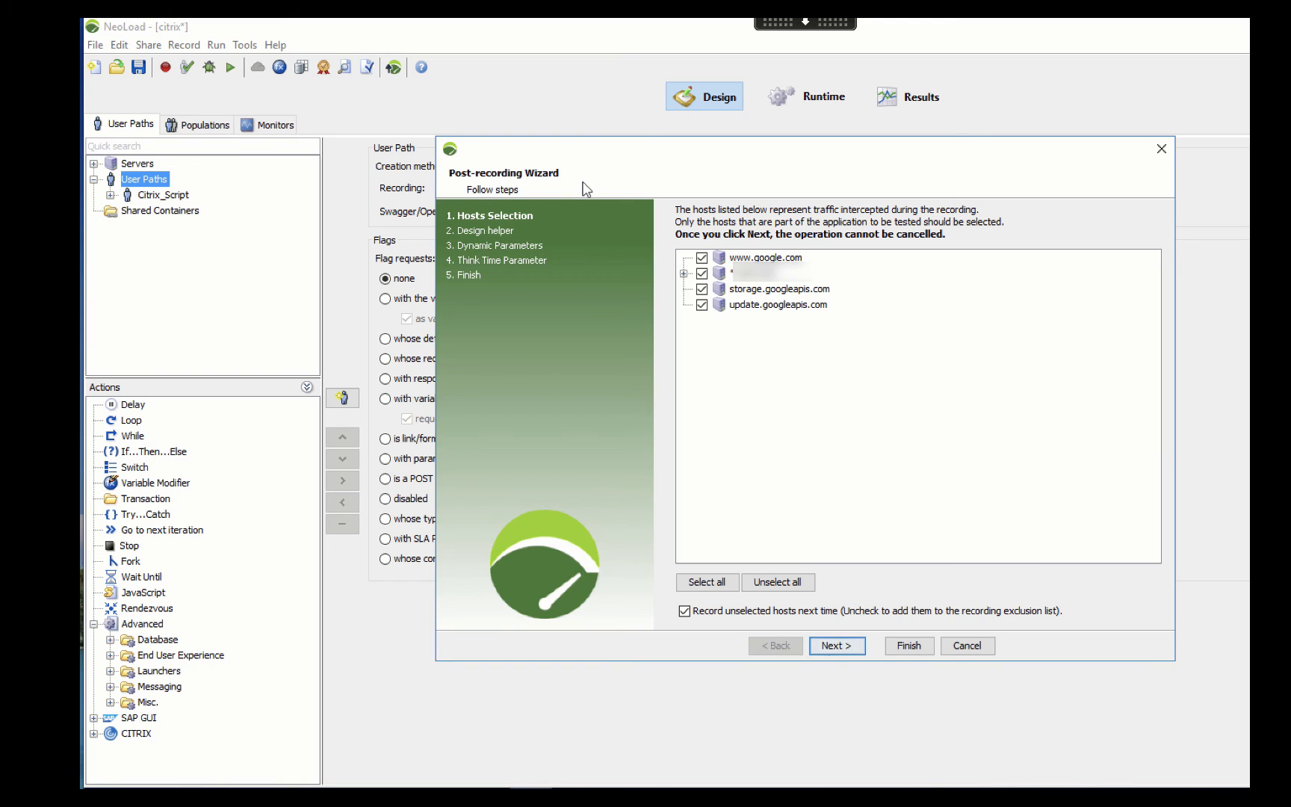
pyautogui.click(702, 260)
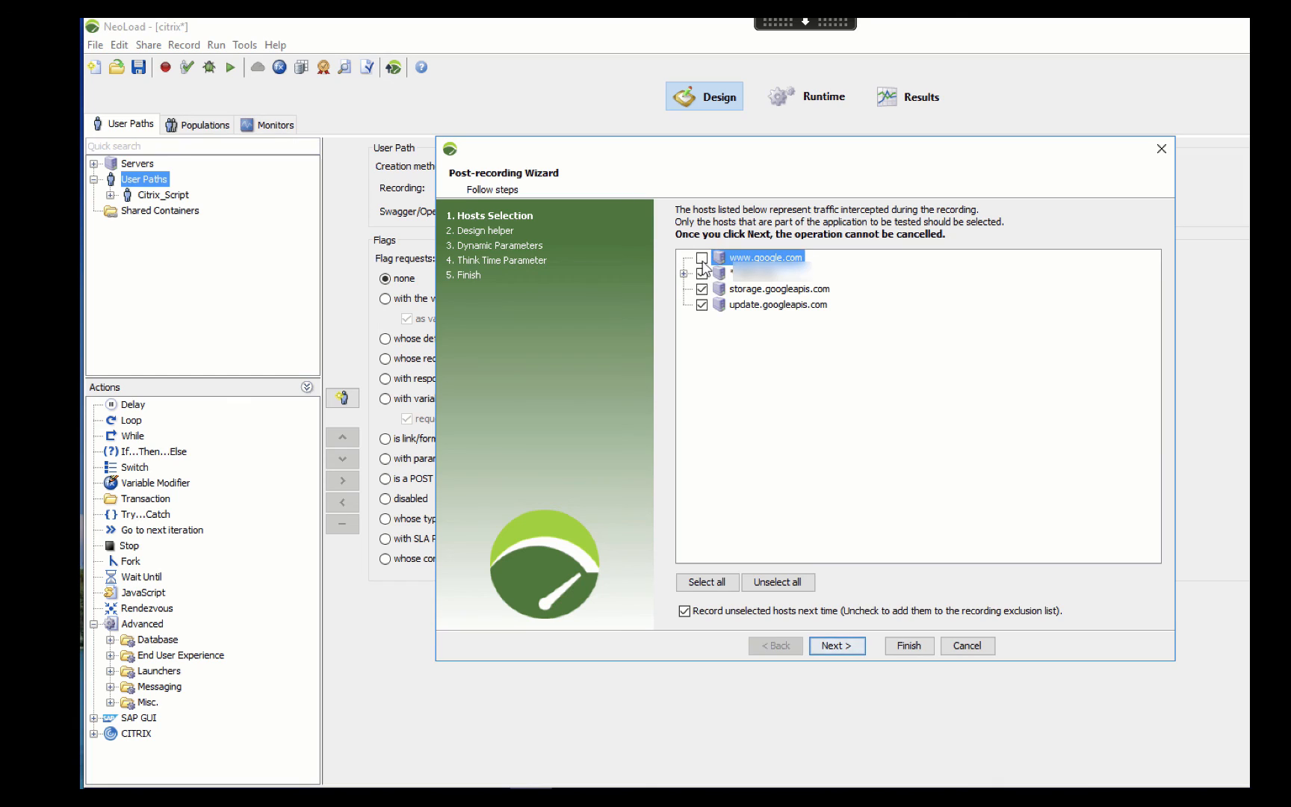
pyautogui.click(703, 289)
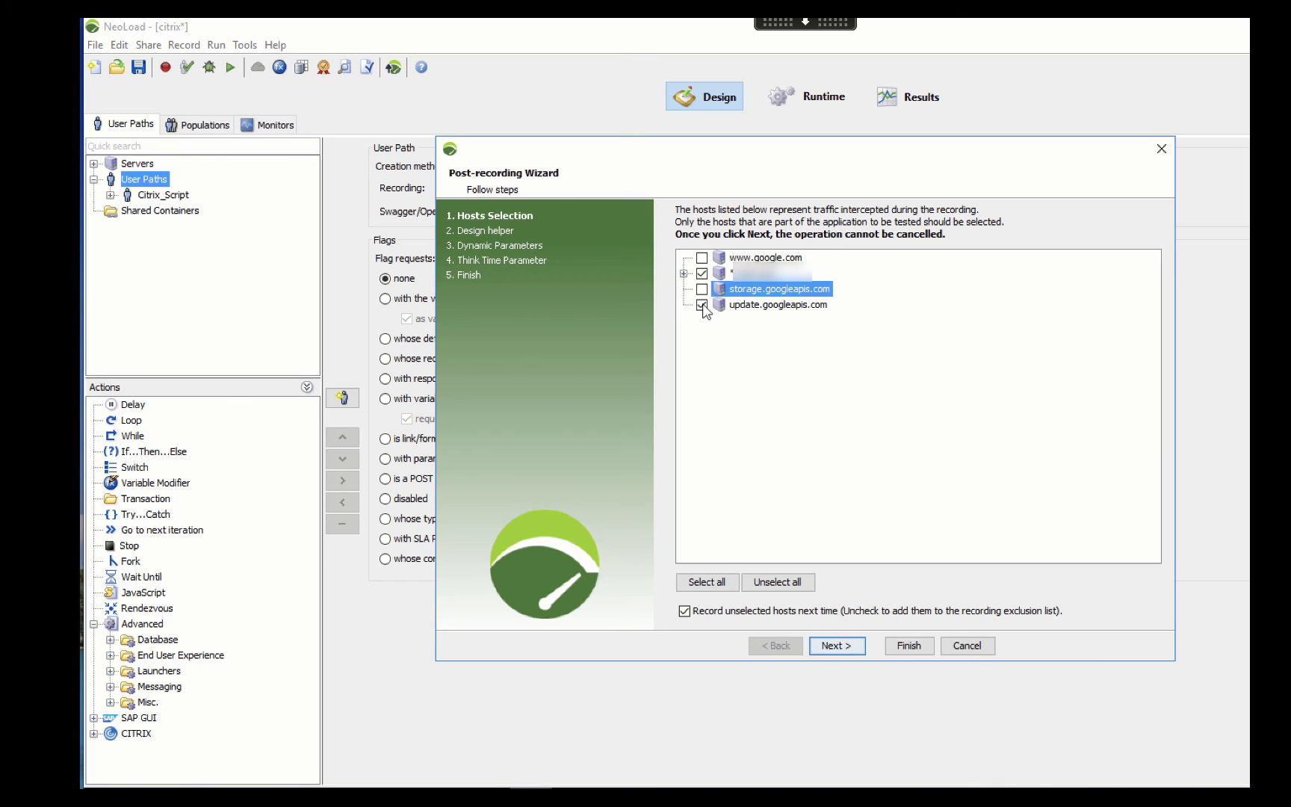
pyautogui.click(702, 305)
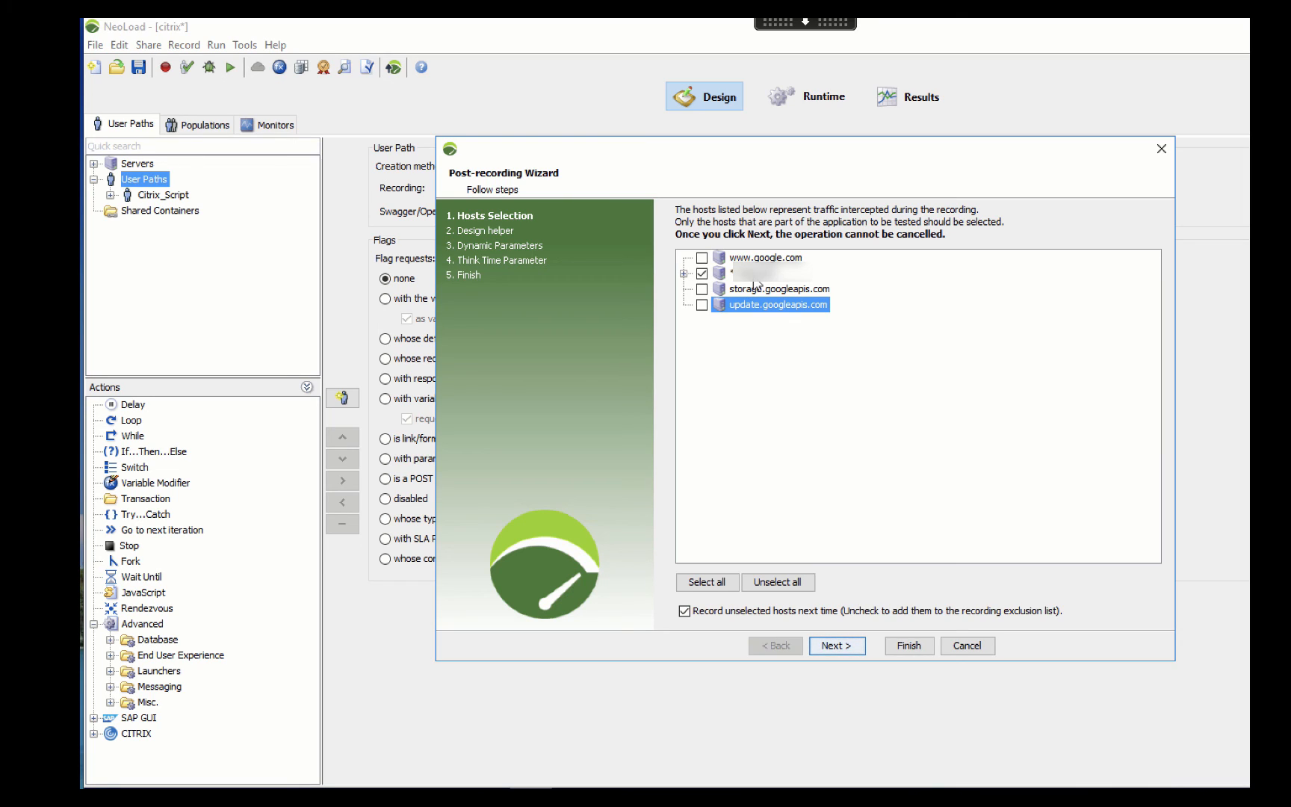
pyautogui.click(835, 645)
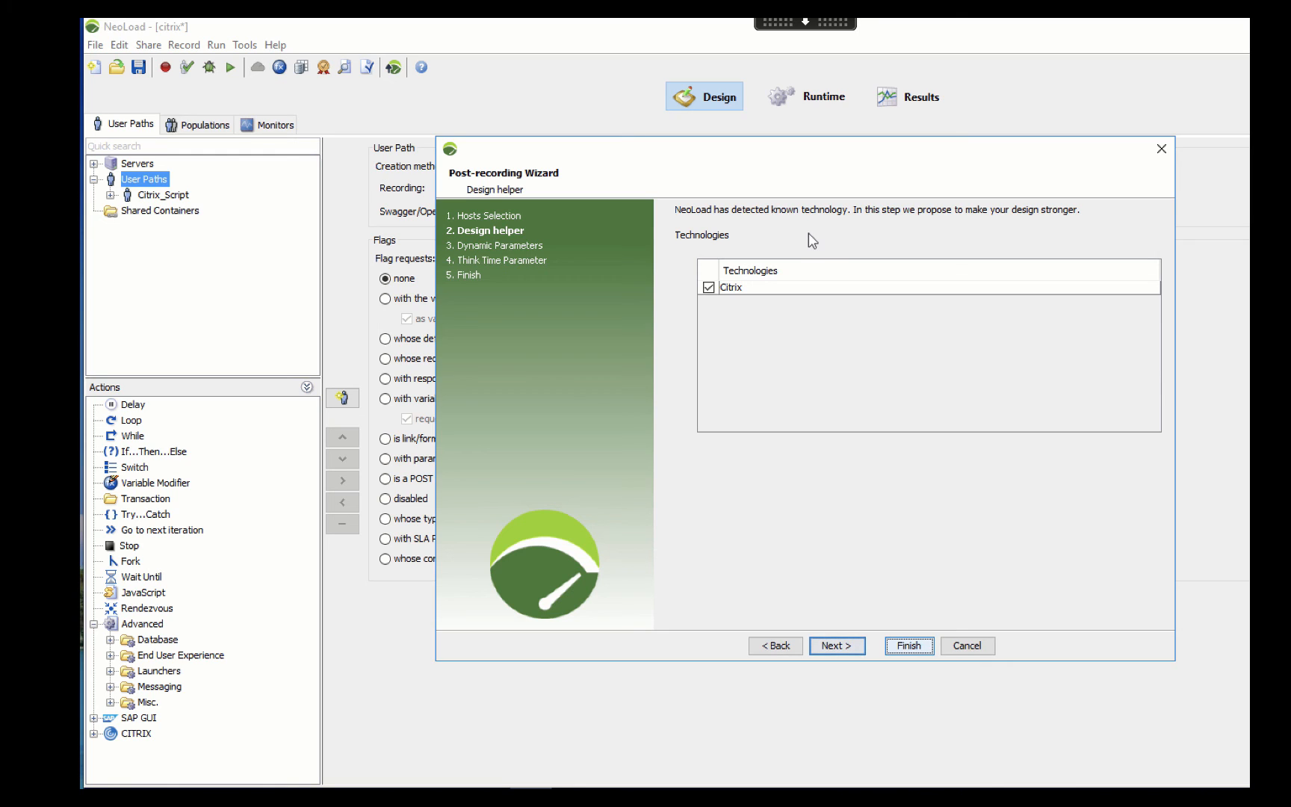
pyautogui.click(836, 645)
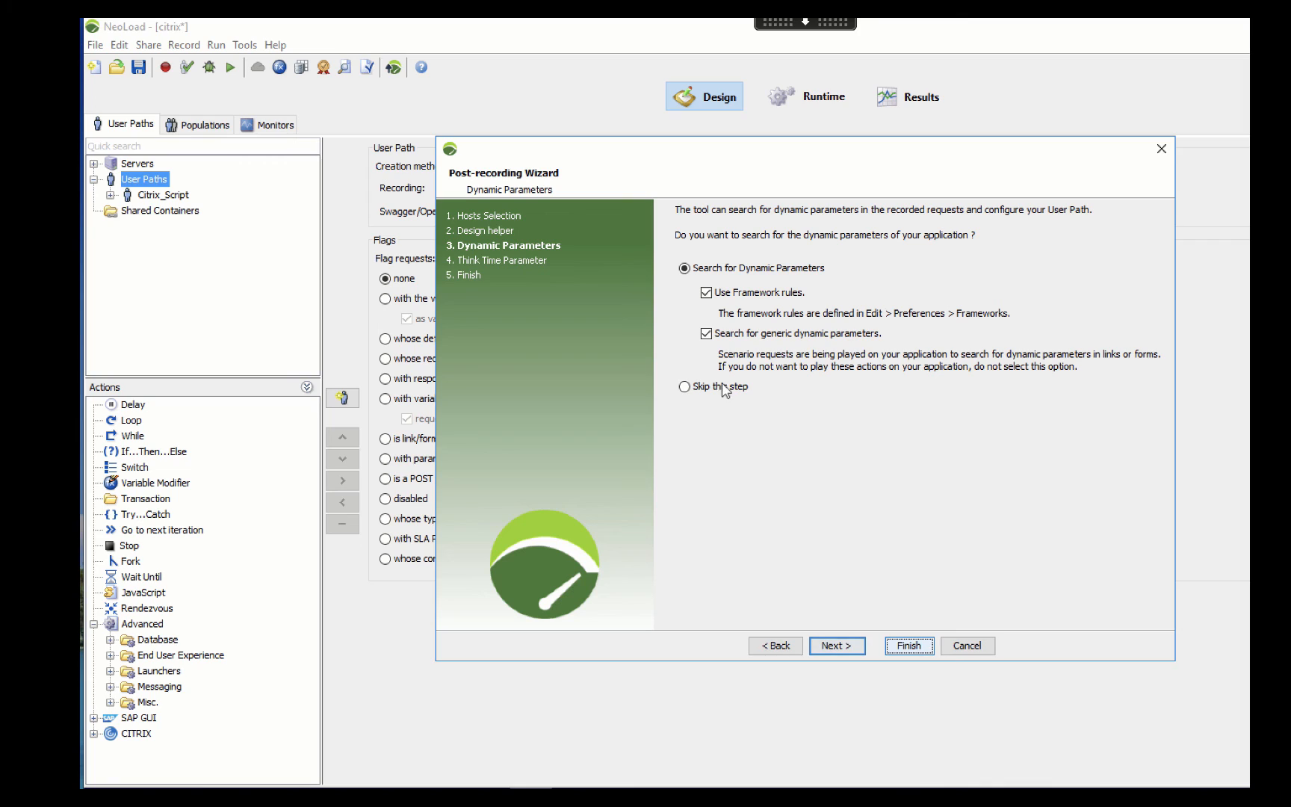
# Step: Search for dynamic parameters using only framework rules, applying the Citrix CsrfToken rule, and finish the wizard with the recorded think times
pyautogui.click(707, 335)
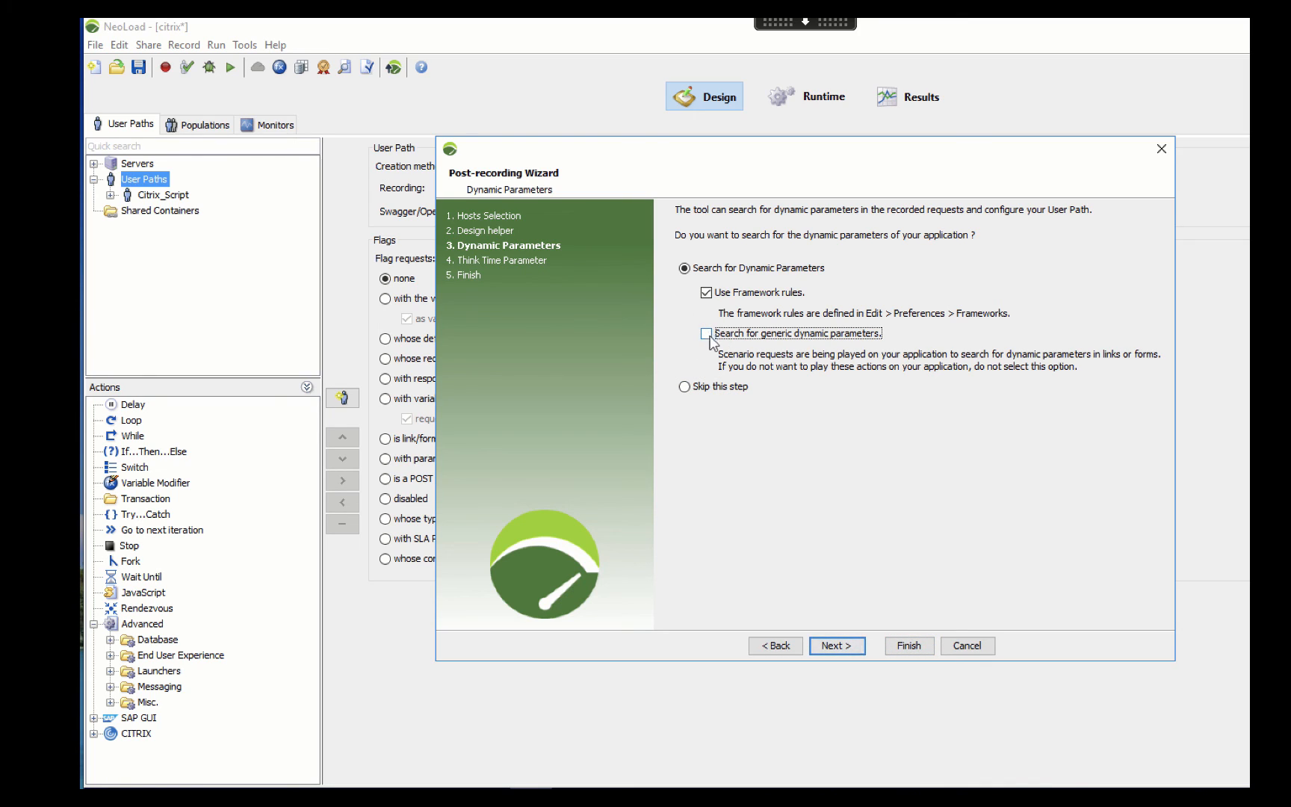
pyautogui.click(850, 650)
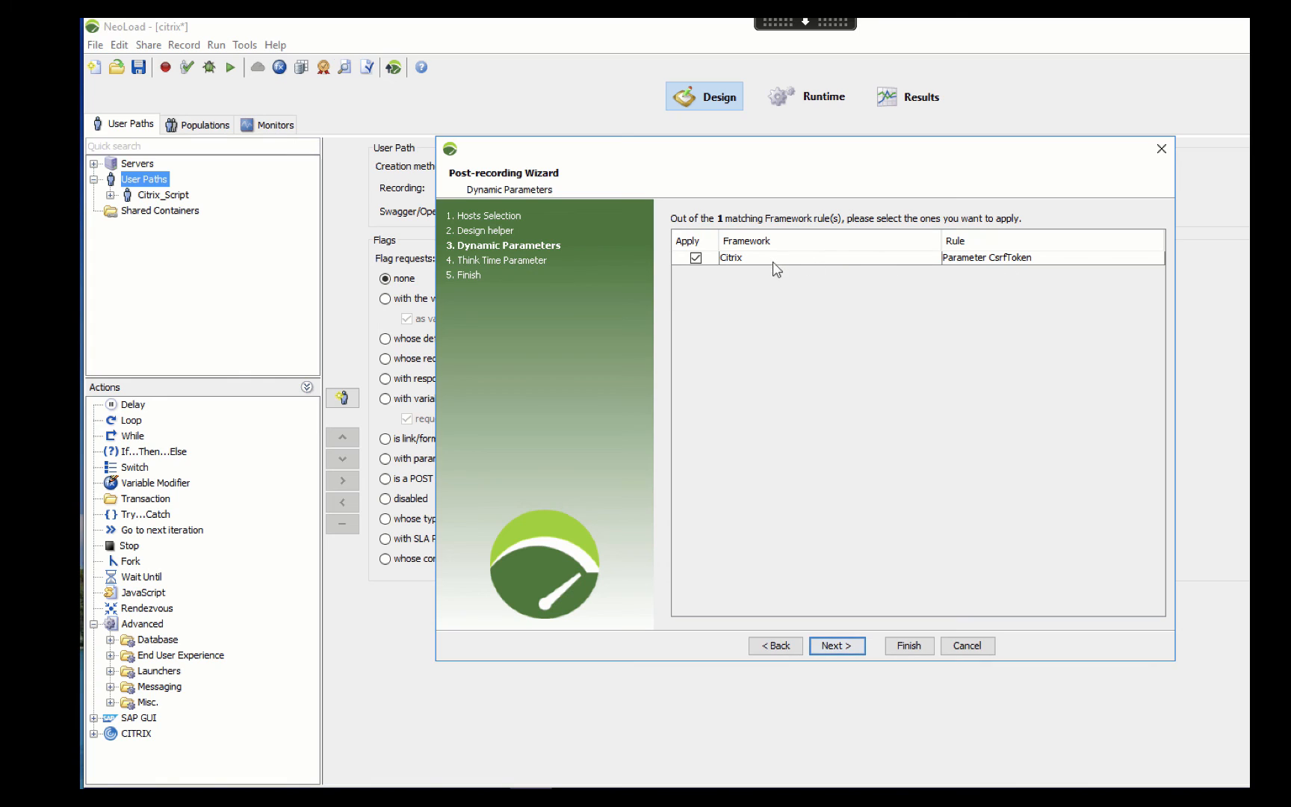
pyautogui.click(845, 649)
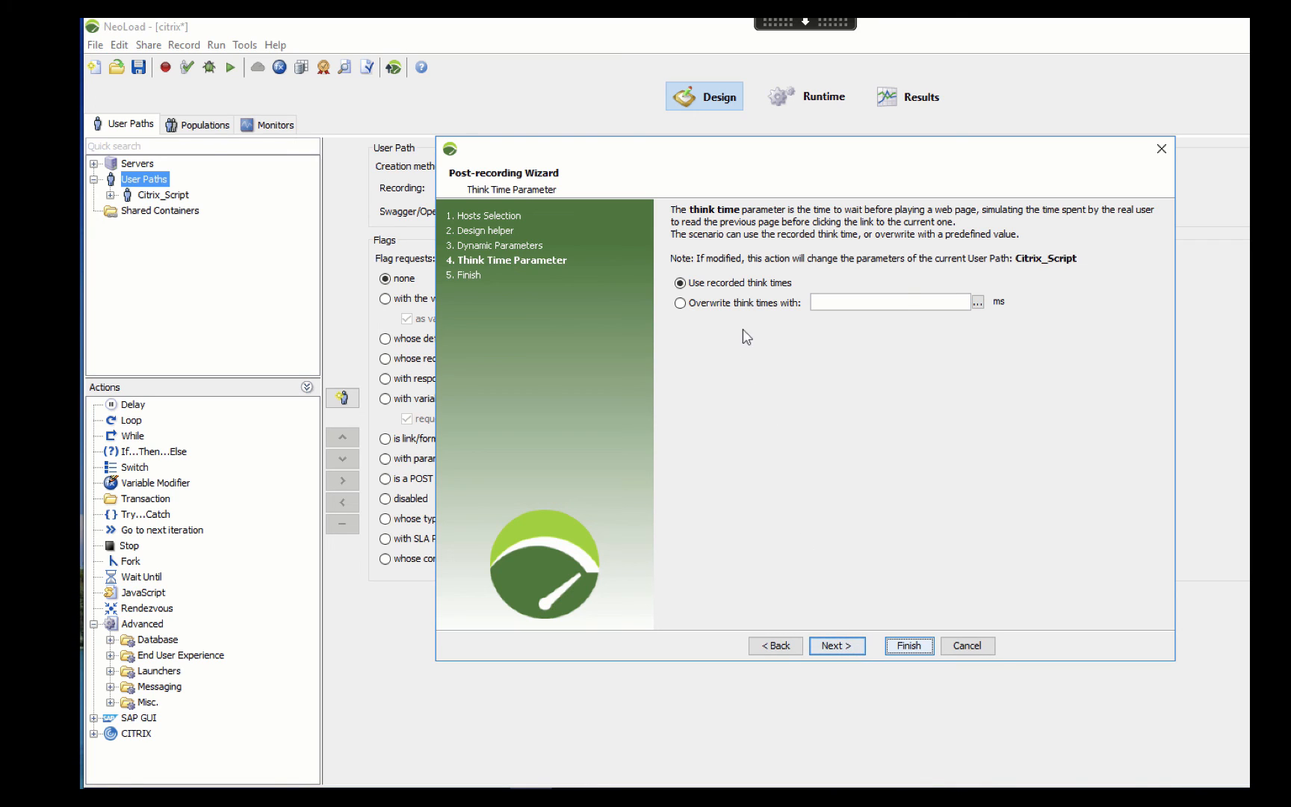
pyautogui.click(841, 644)
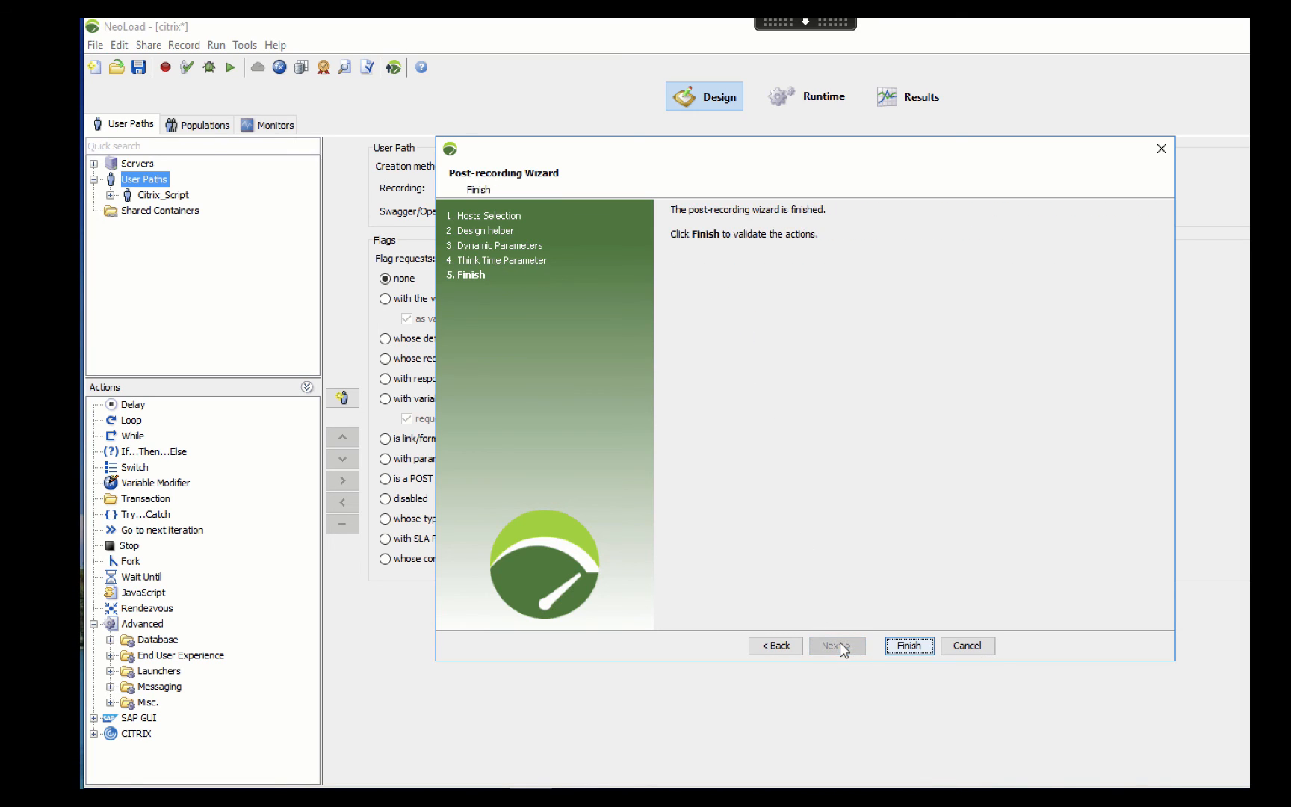
pyautogui.click(912, 648)
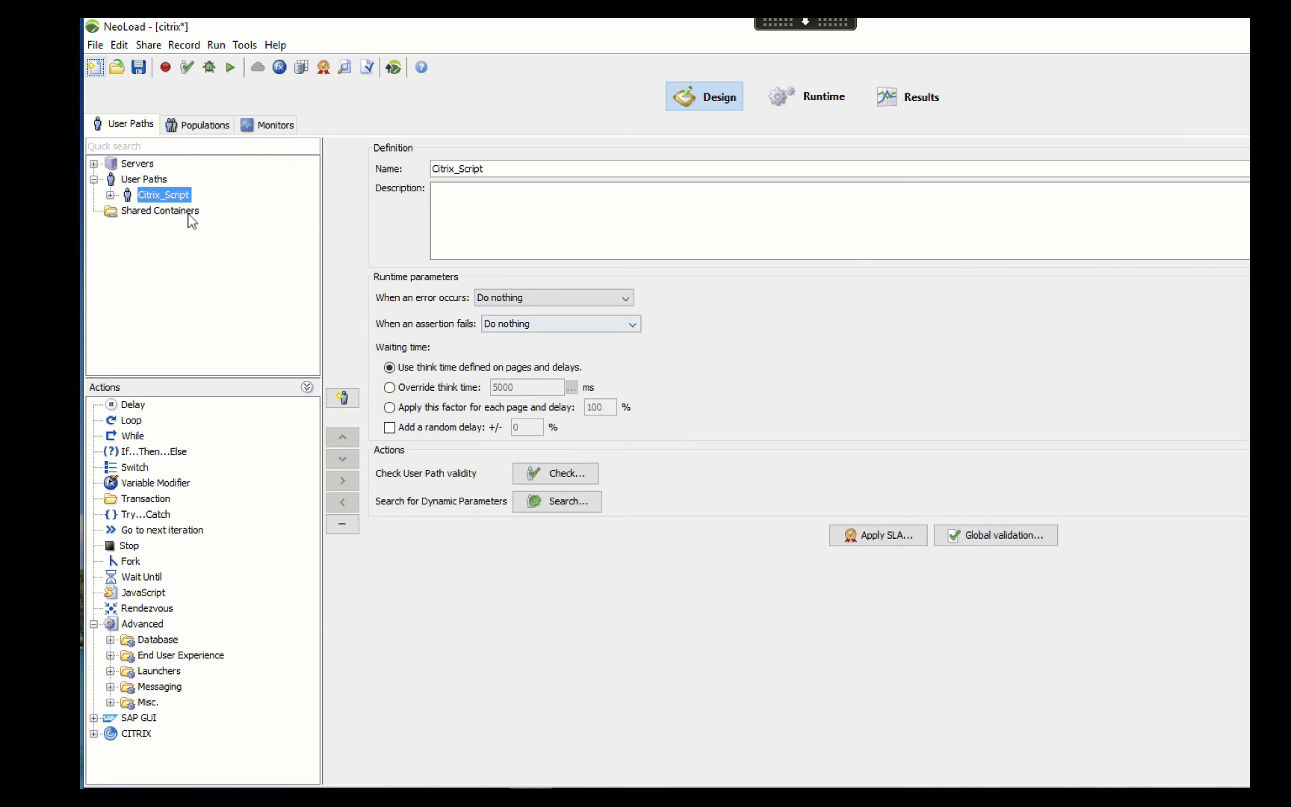
# Step: Examine Citrix_Script's Init, Actions and End containers, including the requests recorded in Portal_Home and Portal_DetectReceiver
pyautogui.click(111, 195)
pyautogui.click(126, 211)
pyautogui.click(126, 242)
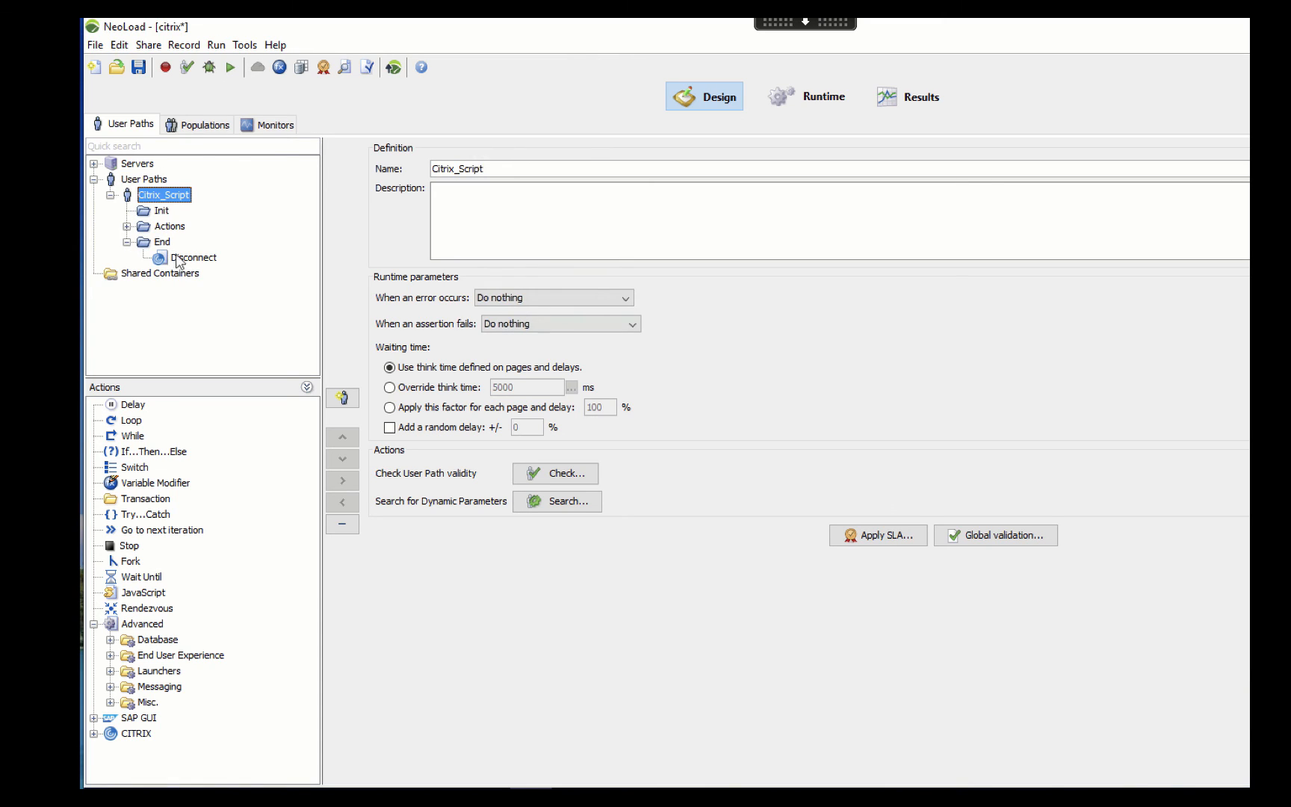
pyautogui.click(126, 226)
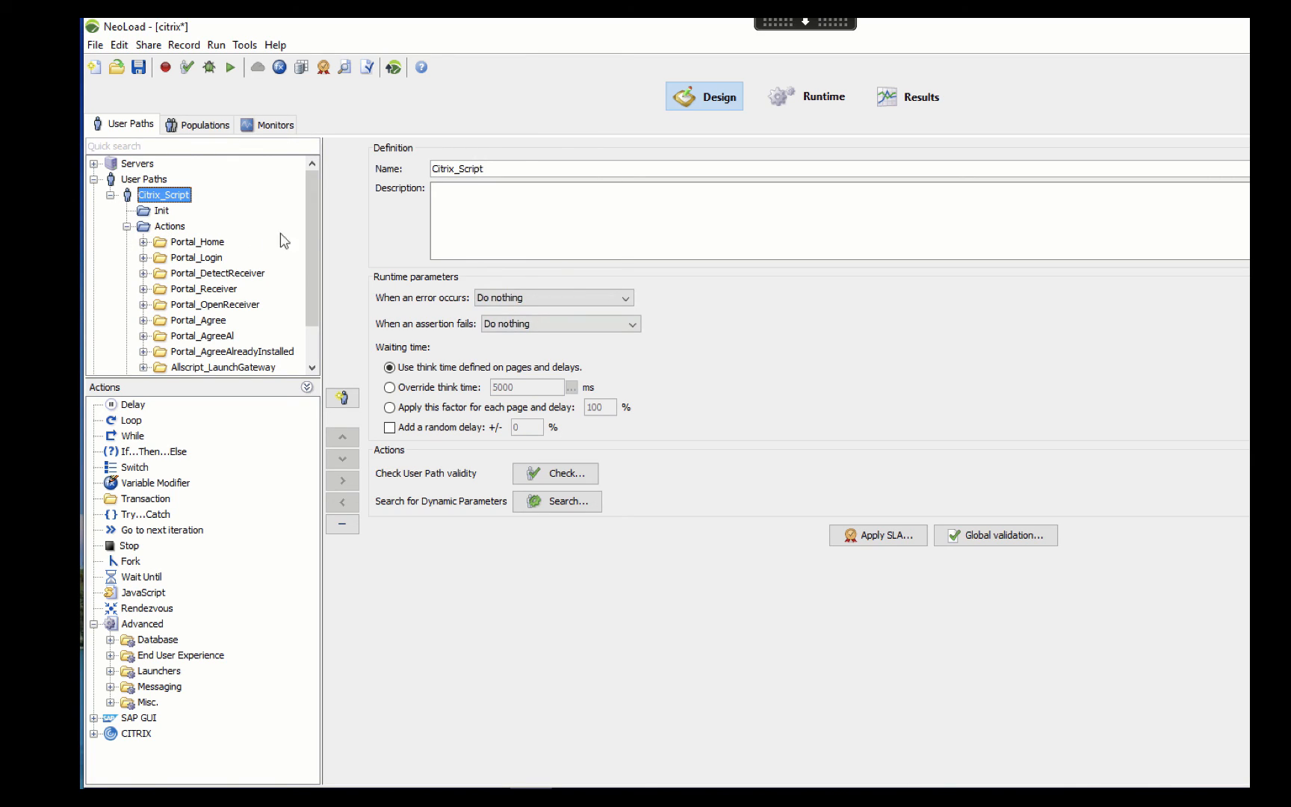
pyautogui.moveTo(306, 227); pyautogui.dragTo(309, 260)
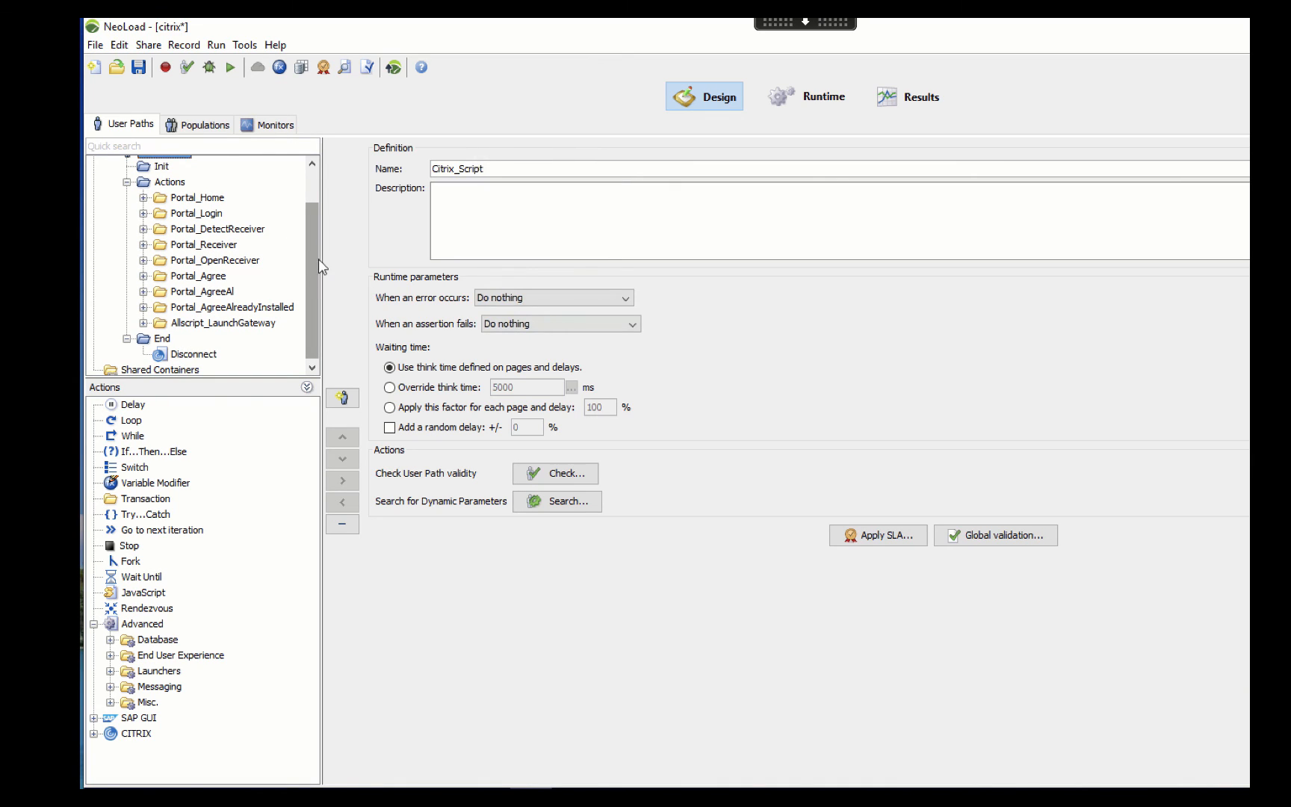
pyautogui.moveTo(322, 258); pyautogui.dragTo(483, 258)
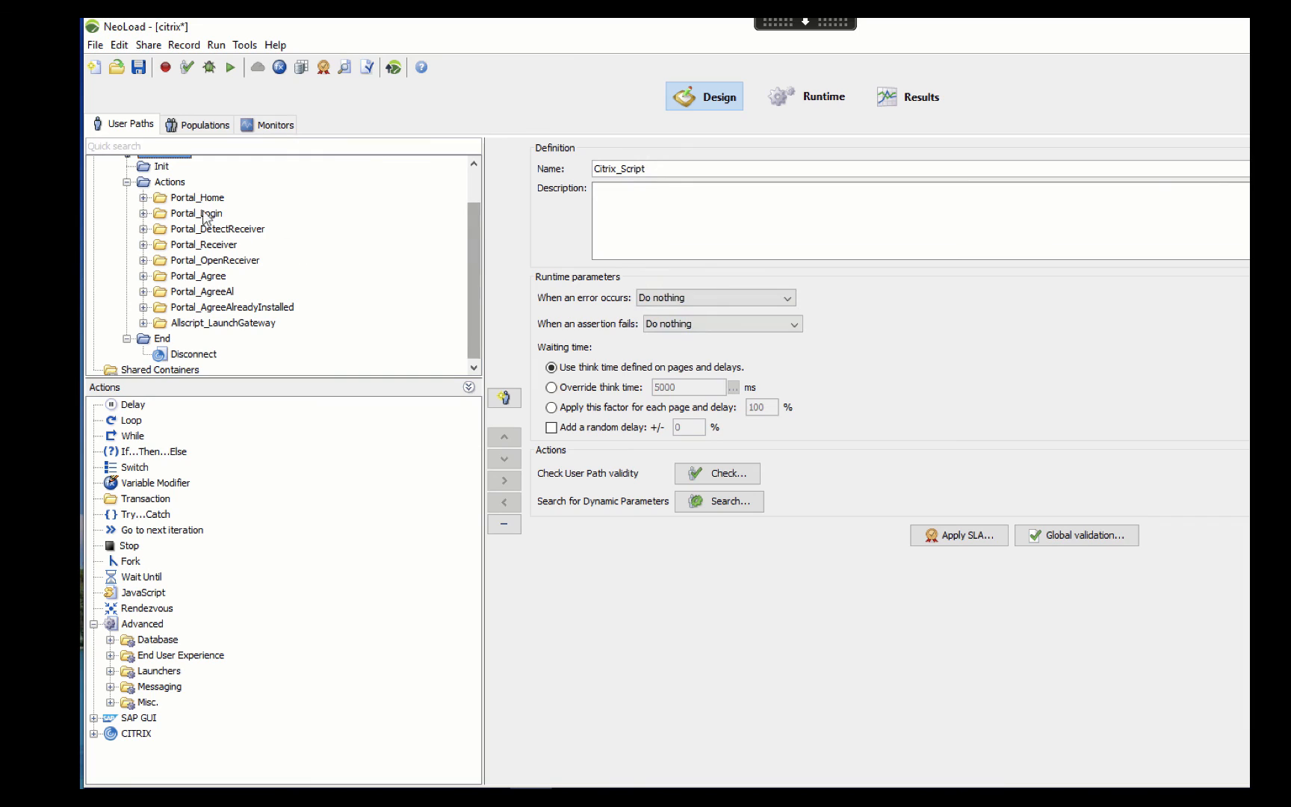
pyautogui.click(142, 198)
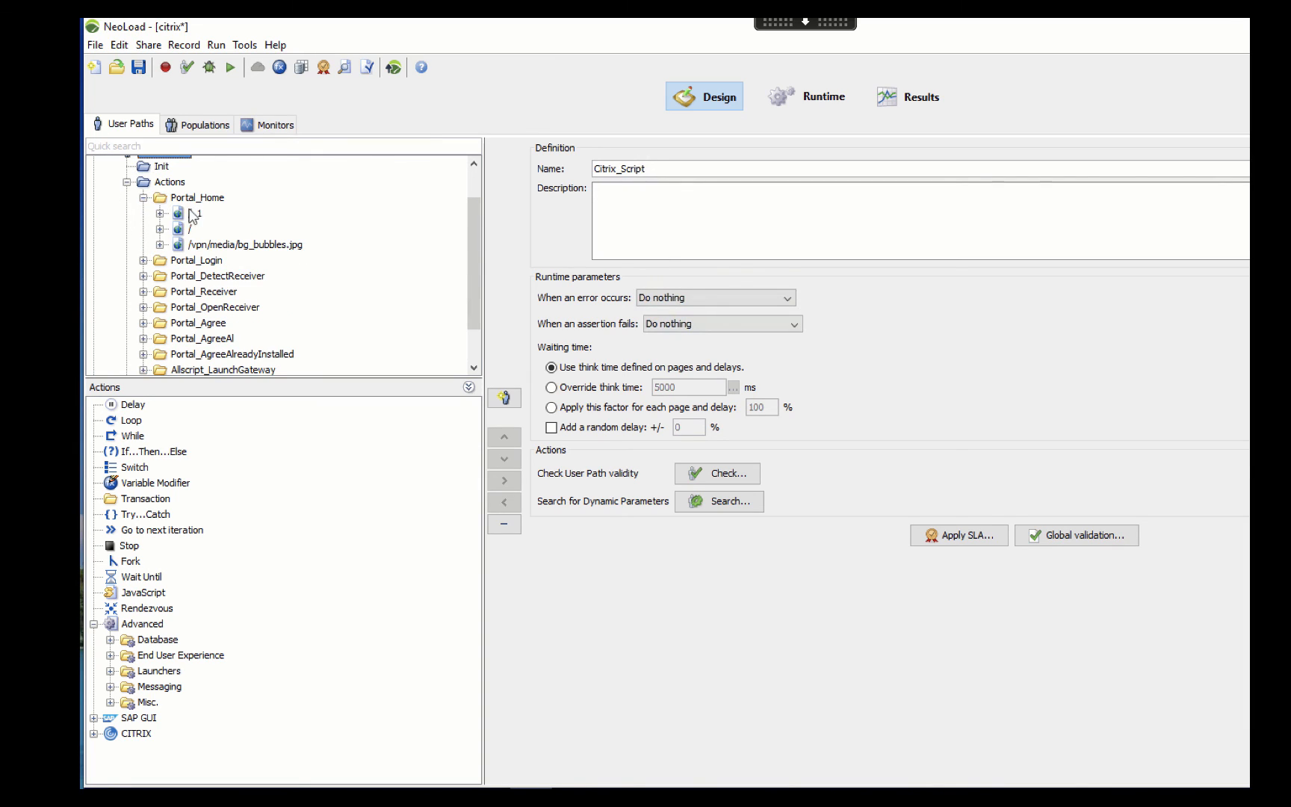
pyautogui.click(143, 198)
pyautogui.click(143, 227)
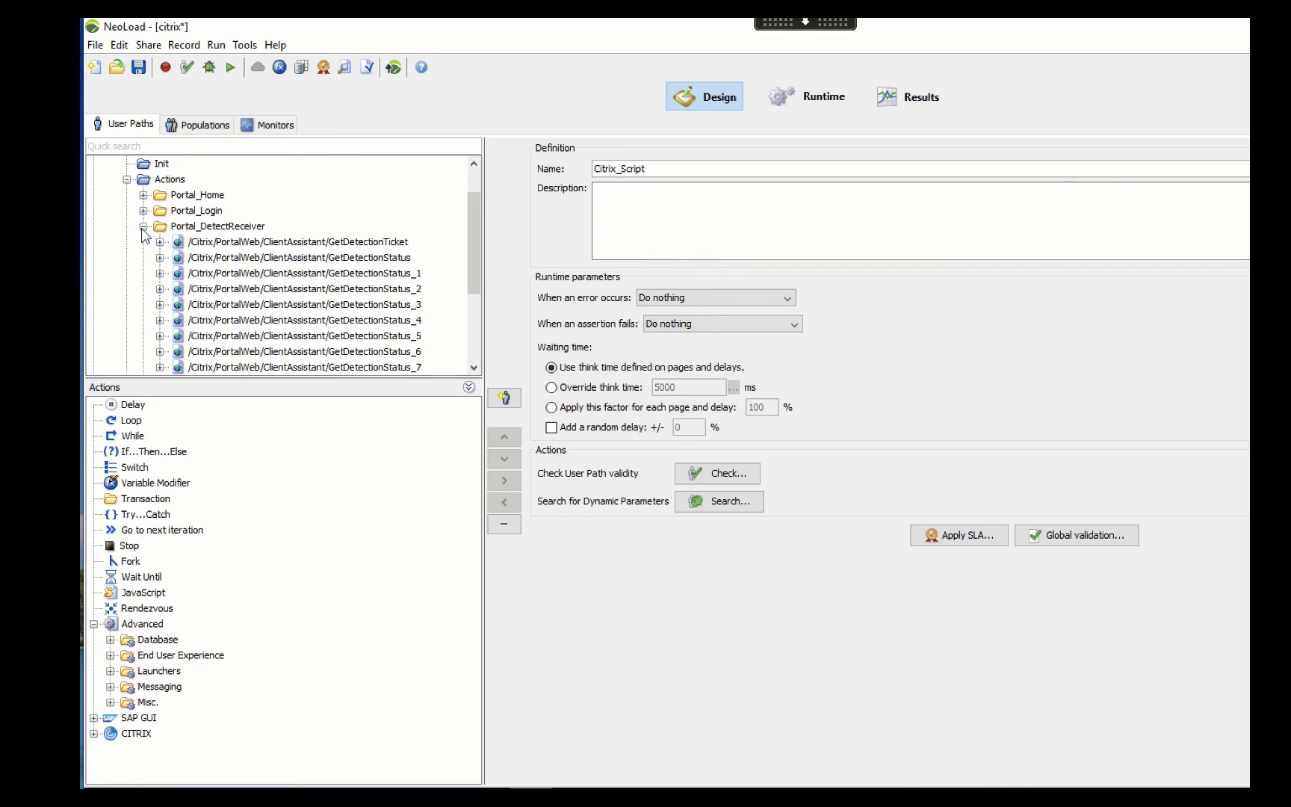
pyautogui.click(143, 227)
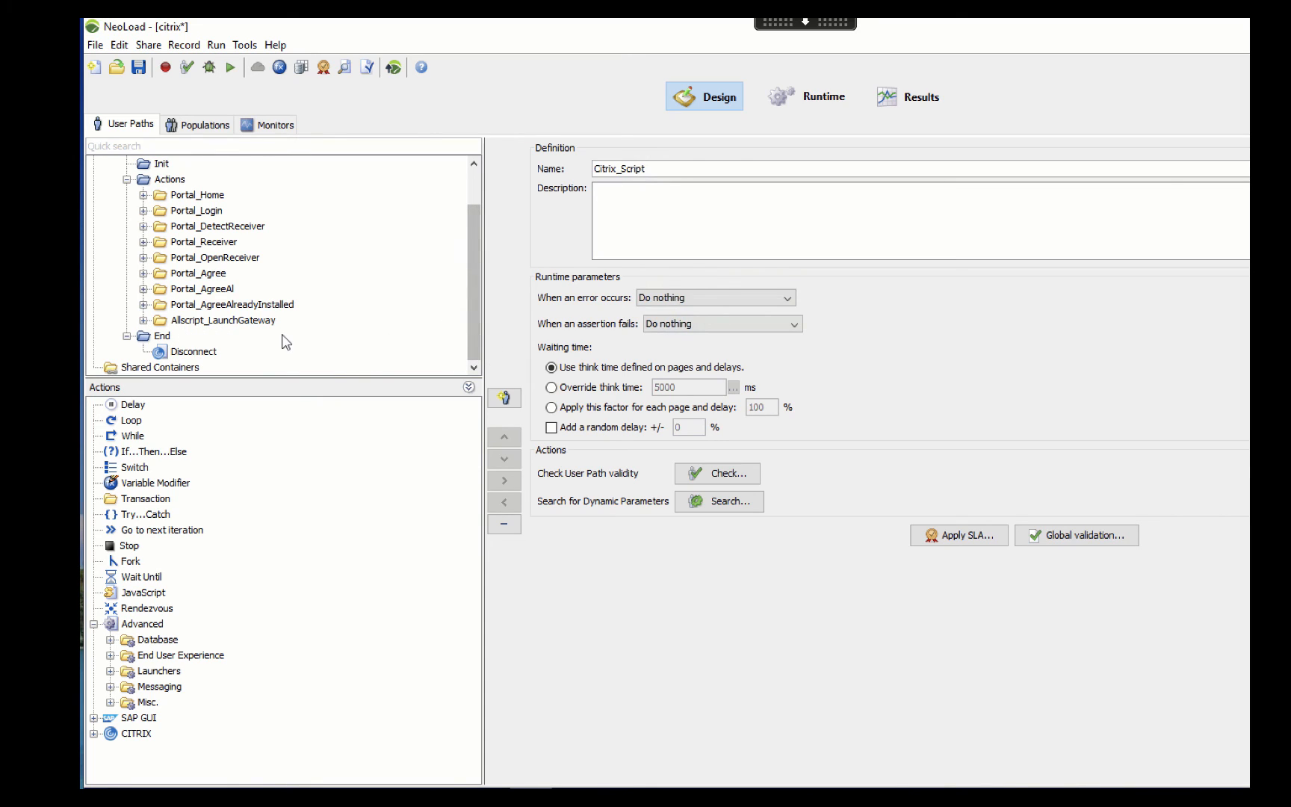
# Step: Examine the recorded Citrix actions, waits and delays in Allscript_LaunchGateway's Try container, and the description of its Catch container
pyautogui.click(143, 320)
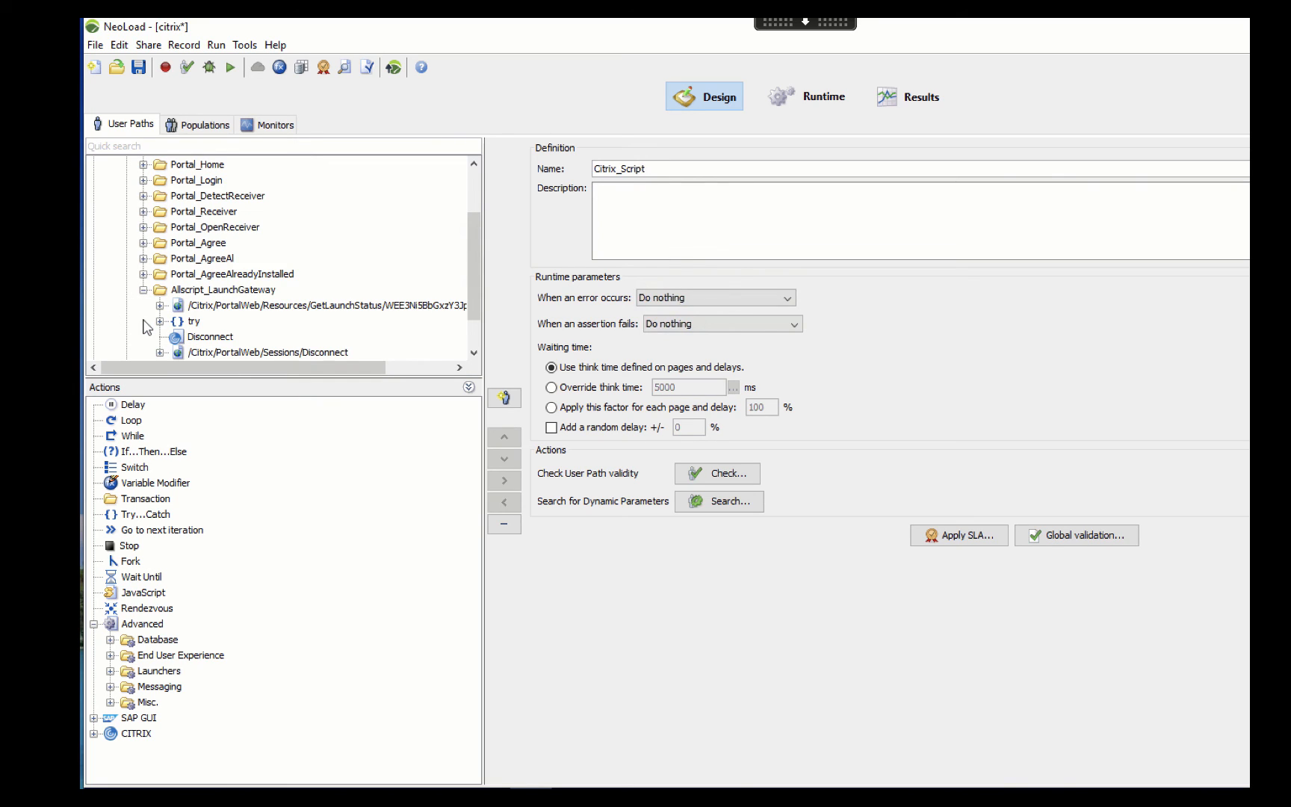
pyautogui.moveTo(395, 377); pyautogui.dragTo(395, 463)
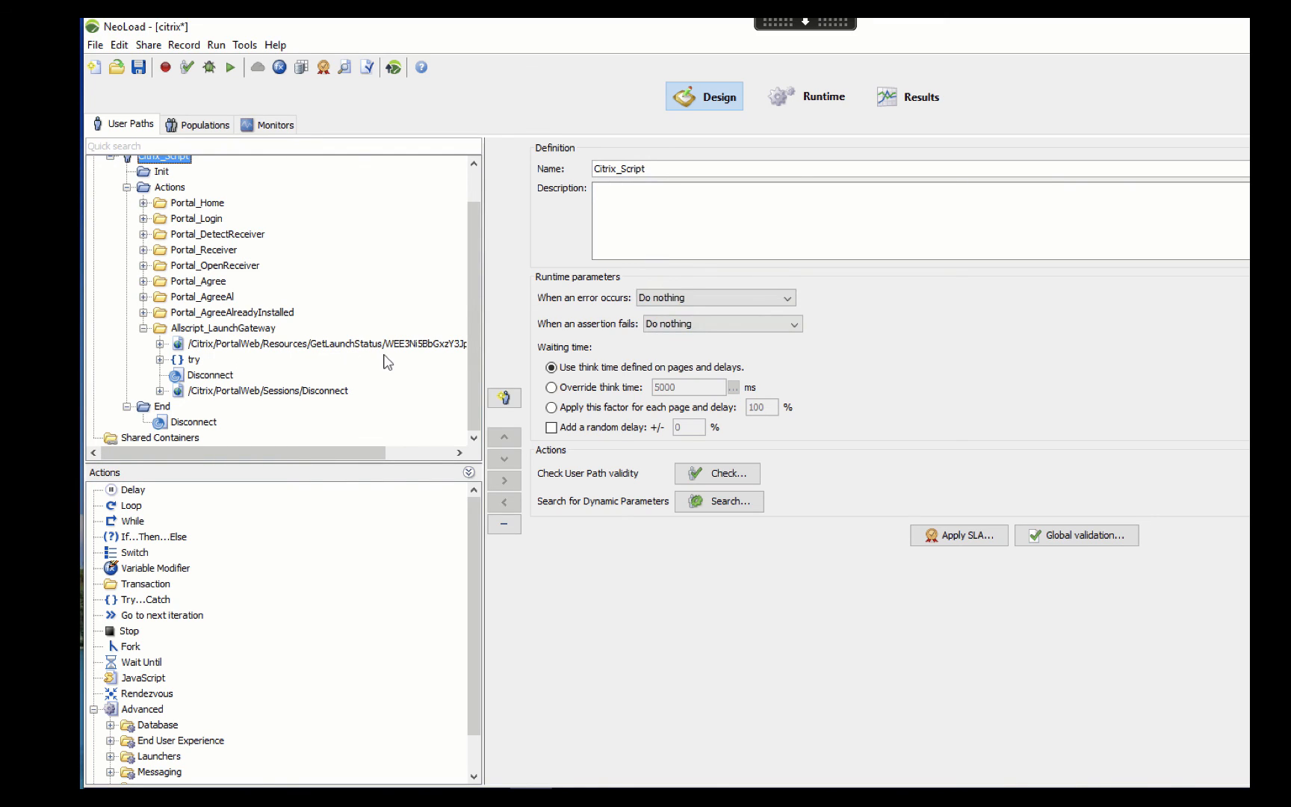
pyautogui.click(317, 457)
pyautogui.moveTo(317, 457); pyautogui.dragTo(404, 348)
pyautogui.moveTo(372, 456); pyautogui.dragTo(204, 448)
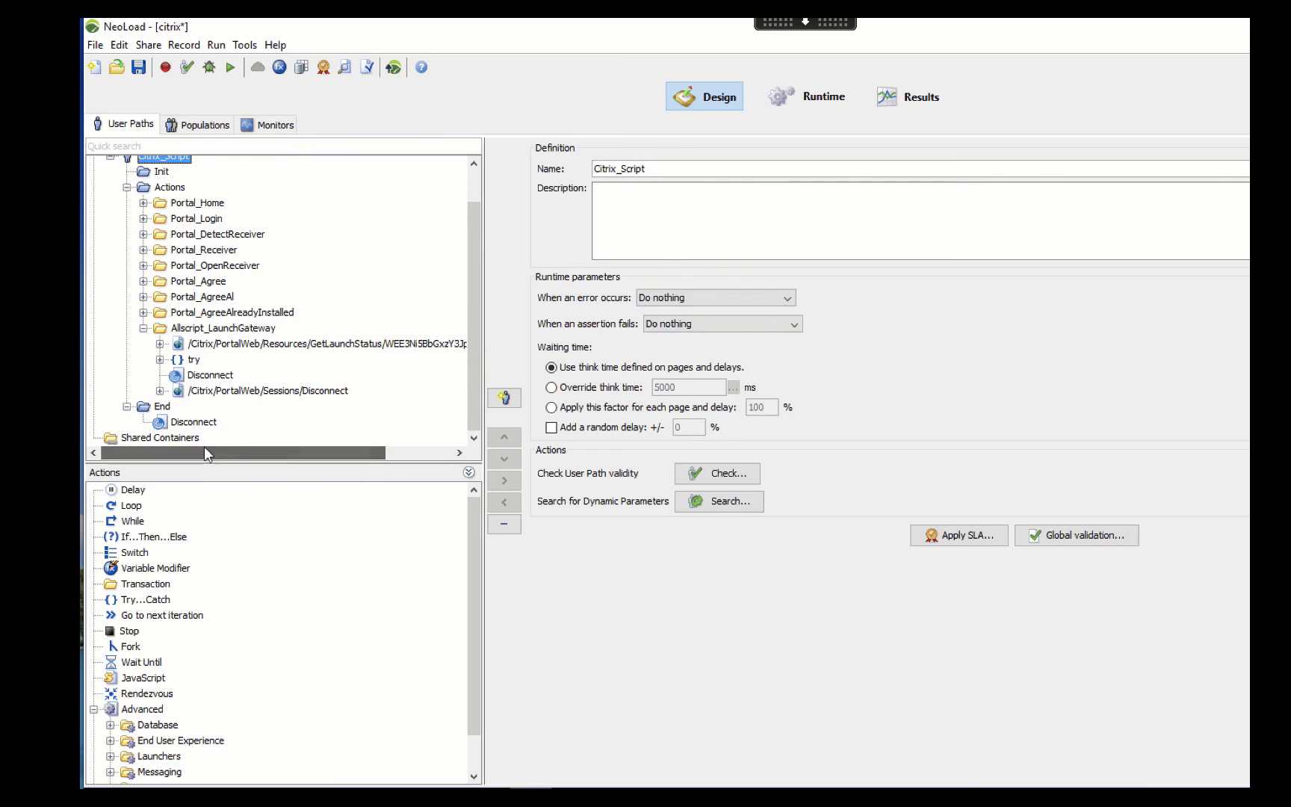
pyautogui.click(159, 360)
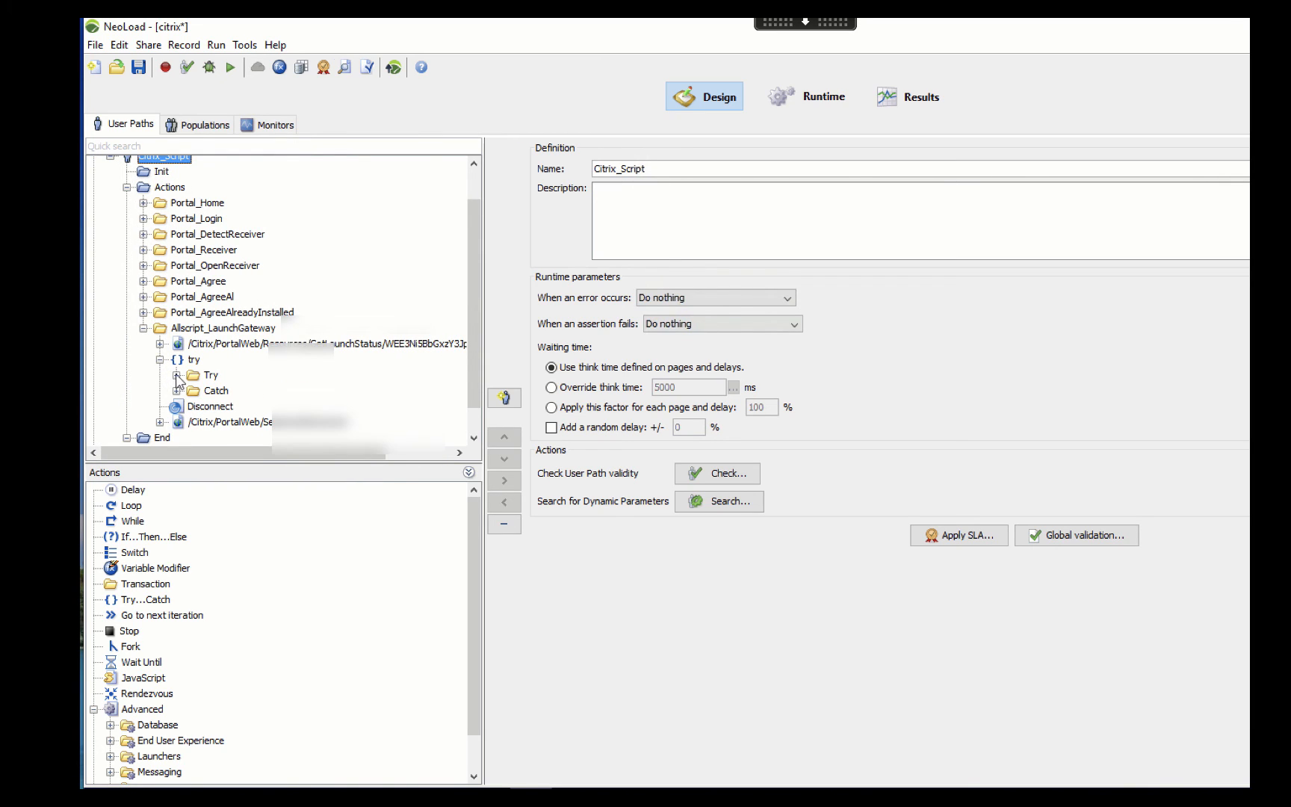
pyautogui.click(177, 375)
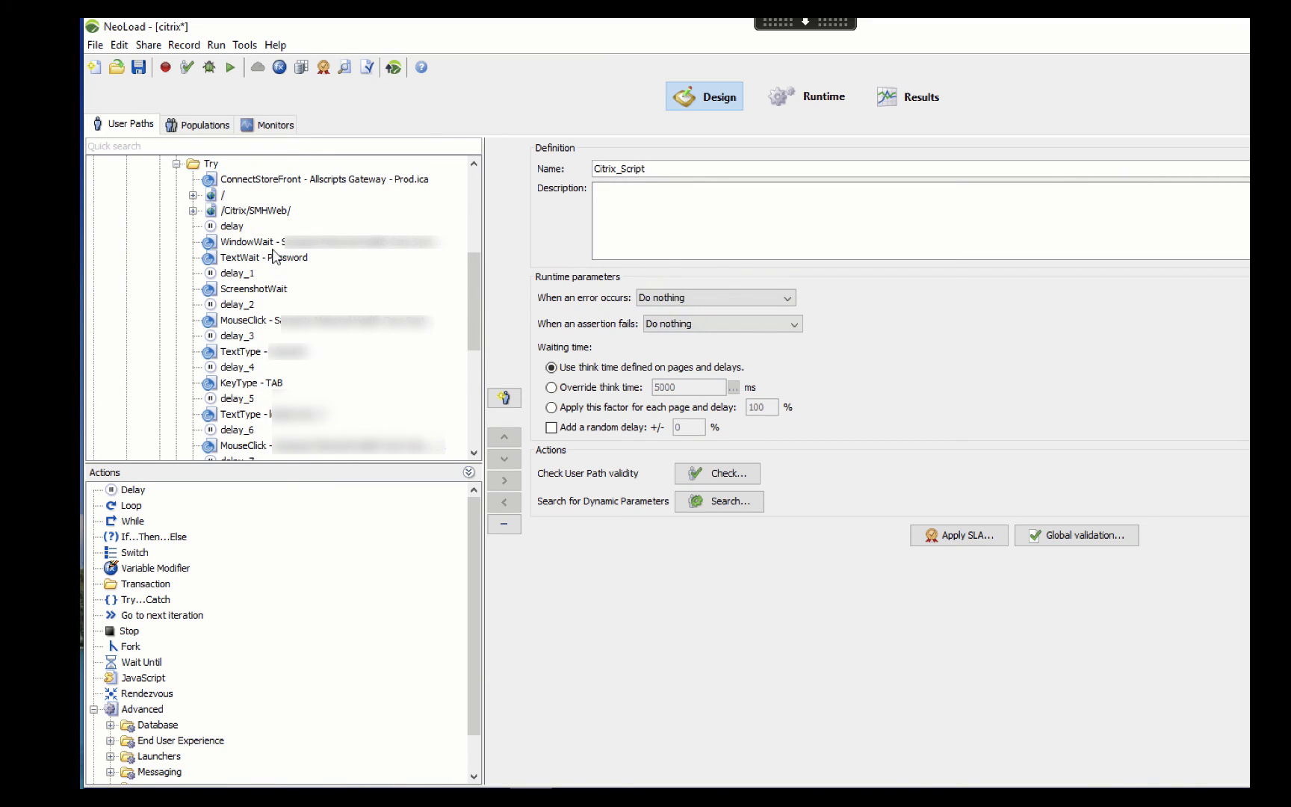
pyautogui.moveTo(475, 231)
pyautogui.mouseDown()
pyautogui.moveTo(475, 208)
pyautogui.moveTo(477, 246)
pyautogui.mouseUp()
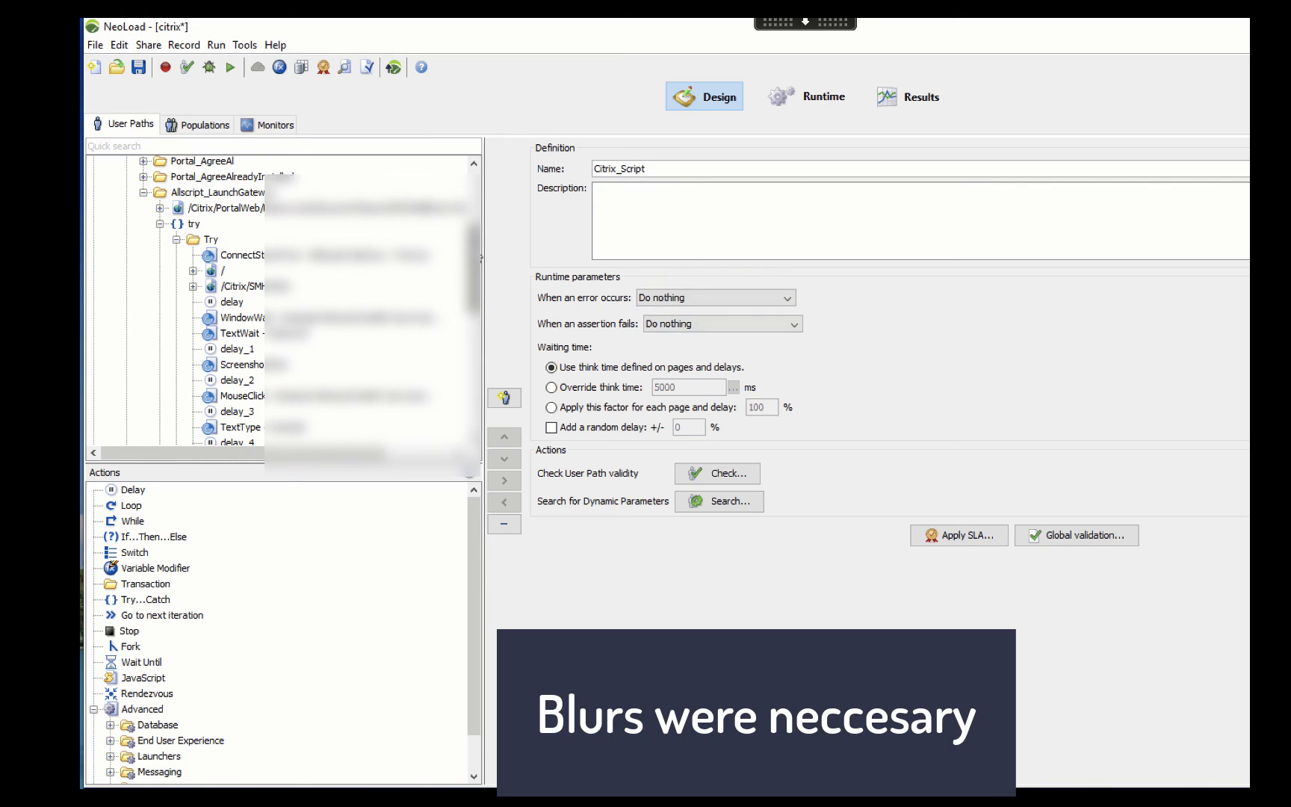
pyautogui.moveTo(474, 246); pyautogui.dragTo(475, 403)
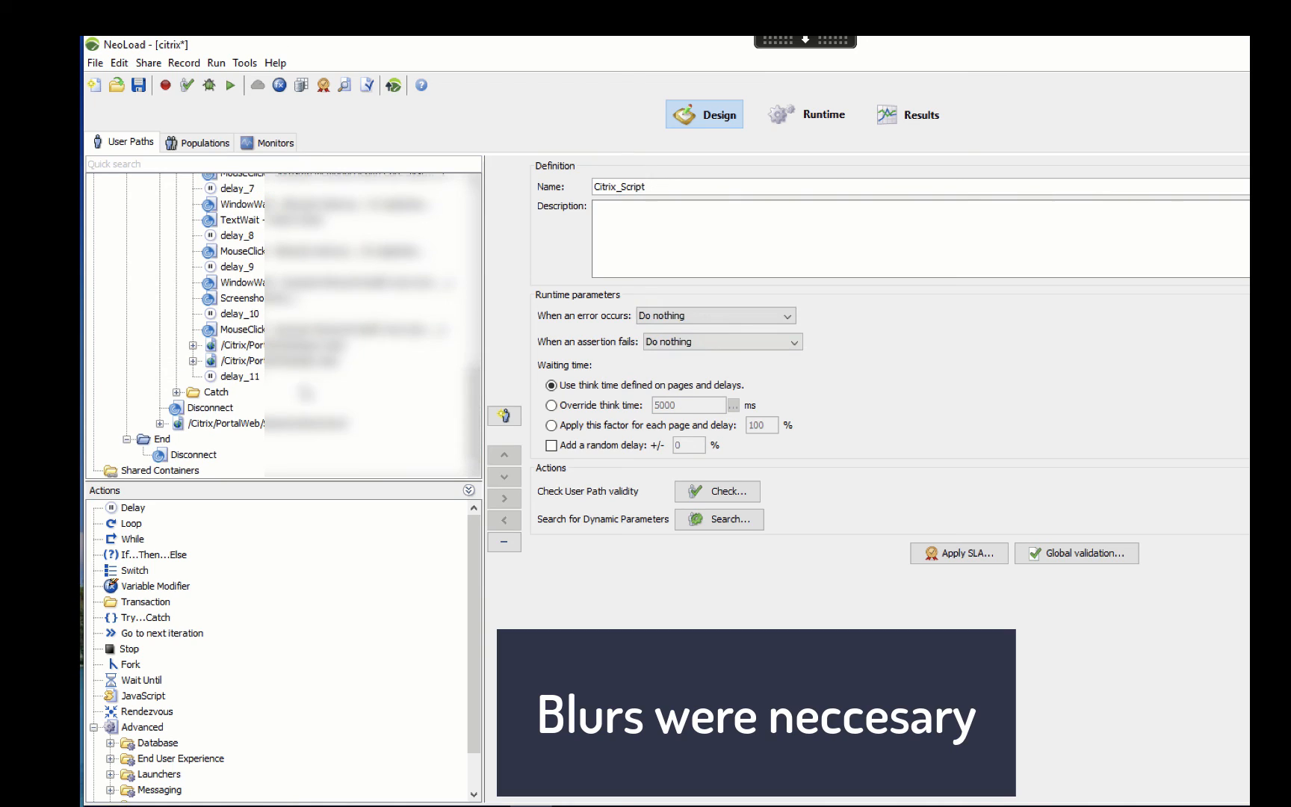
pyautogui.click(216, 393)
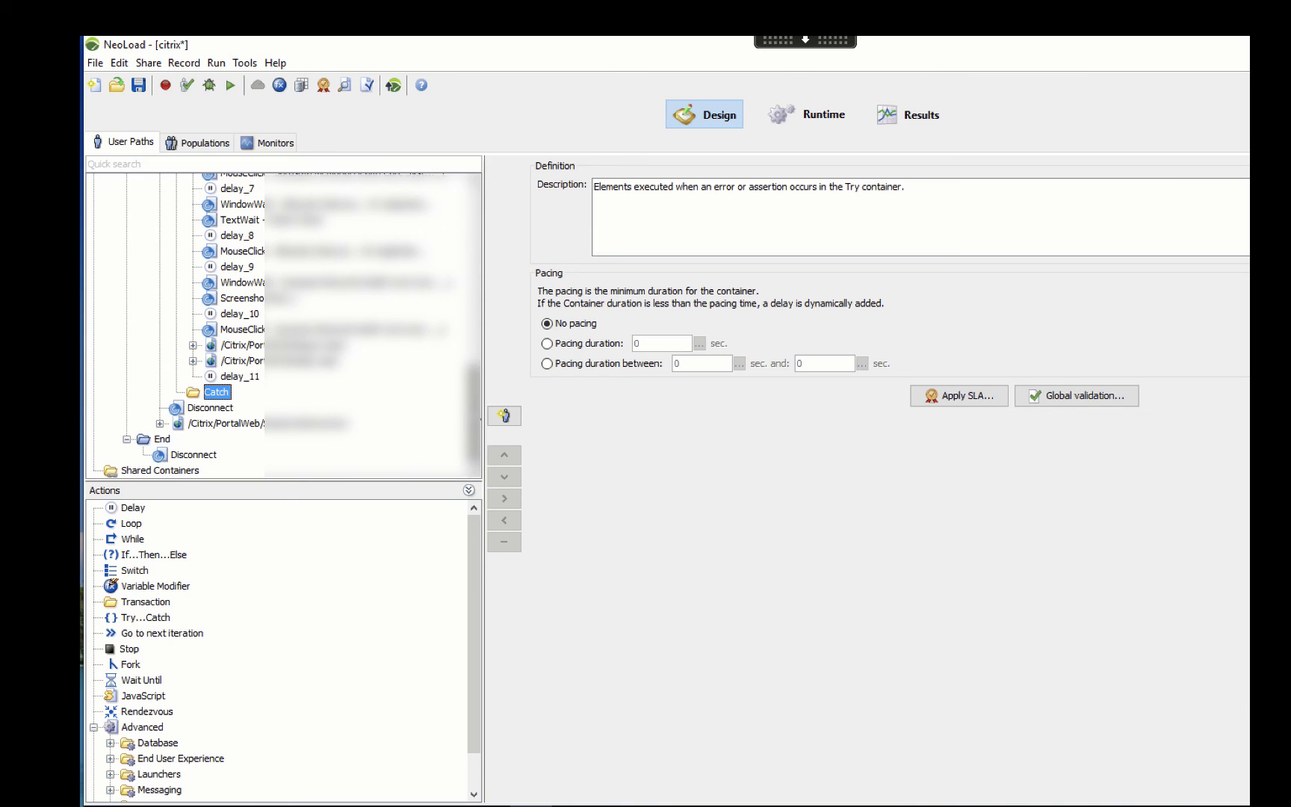
pyautogui.moveTo(473, 415); pyautogui.dragTo(475, 165)
pyautogui.click(144, 386)
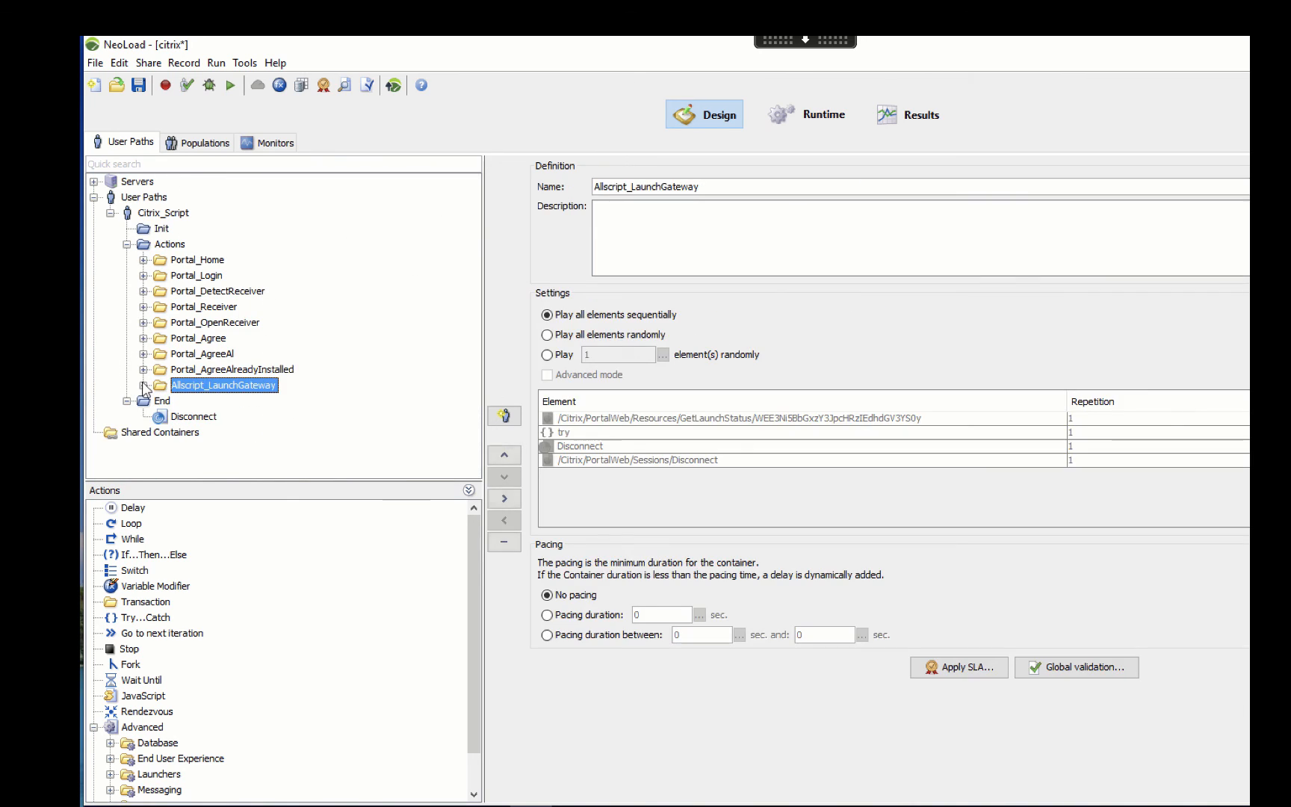
# Step: Examine the list of CITRIX actions available for building user paths manually, from Connect and KeyType to WindowWait
pyautogui.click(127, 245)
pyautogui.moveTo(188, 479); pyautogui.dragTo(191, 323)
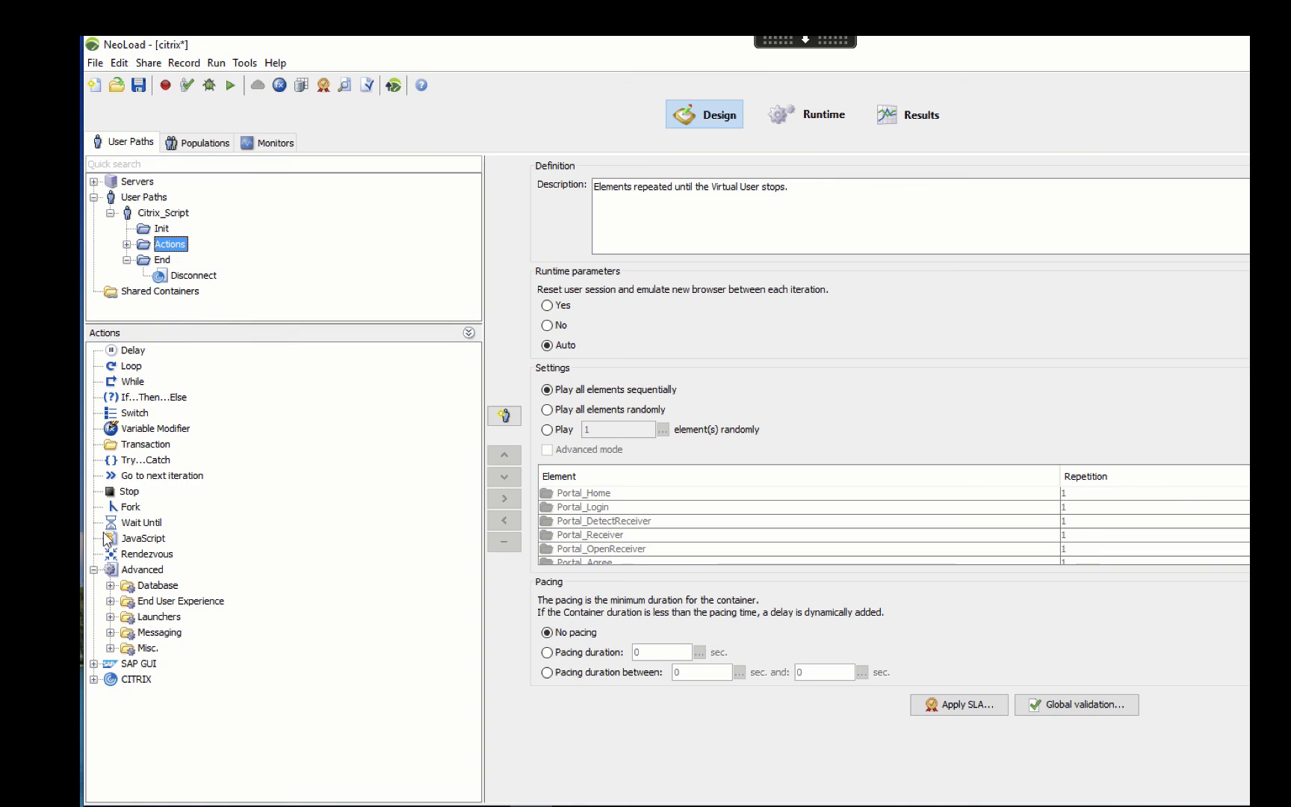
pyautogui.click(94, 679)
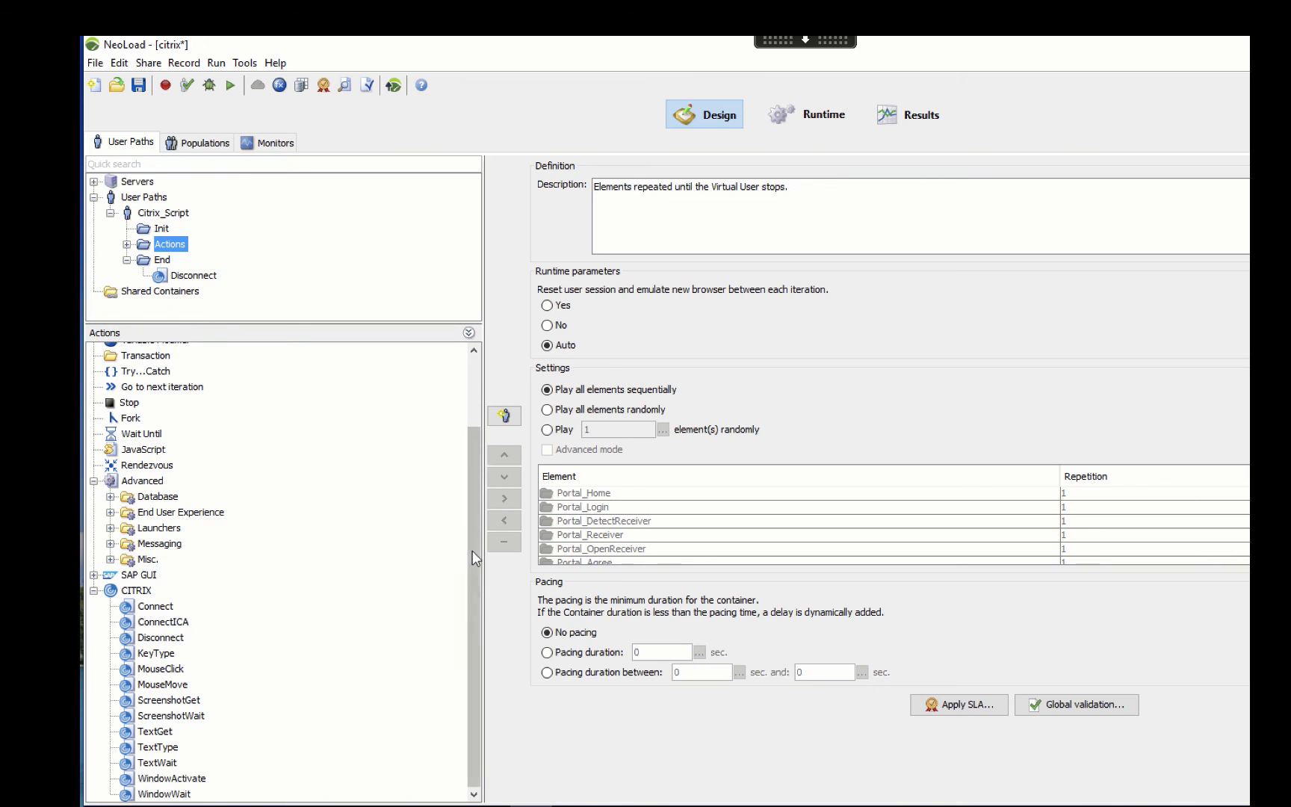
pyautogui.click(157, 606)
pyautogui.click(163, 623)
pyautogui.click(168, 639)
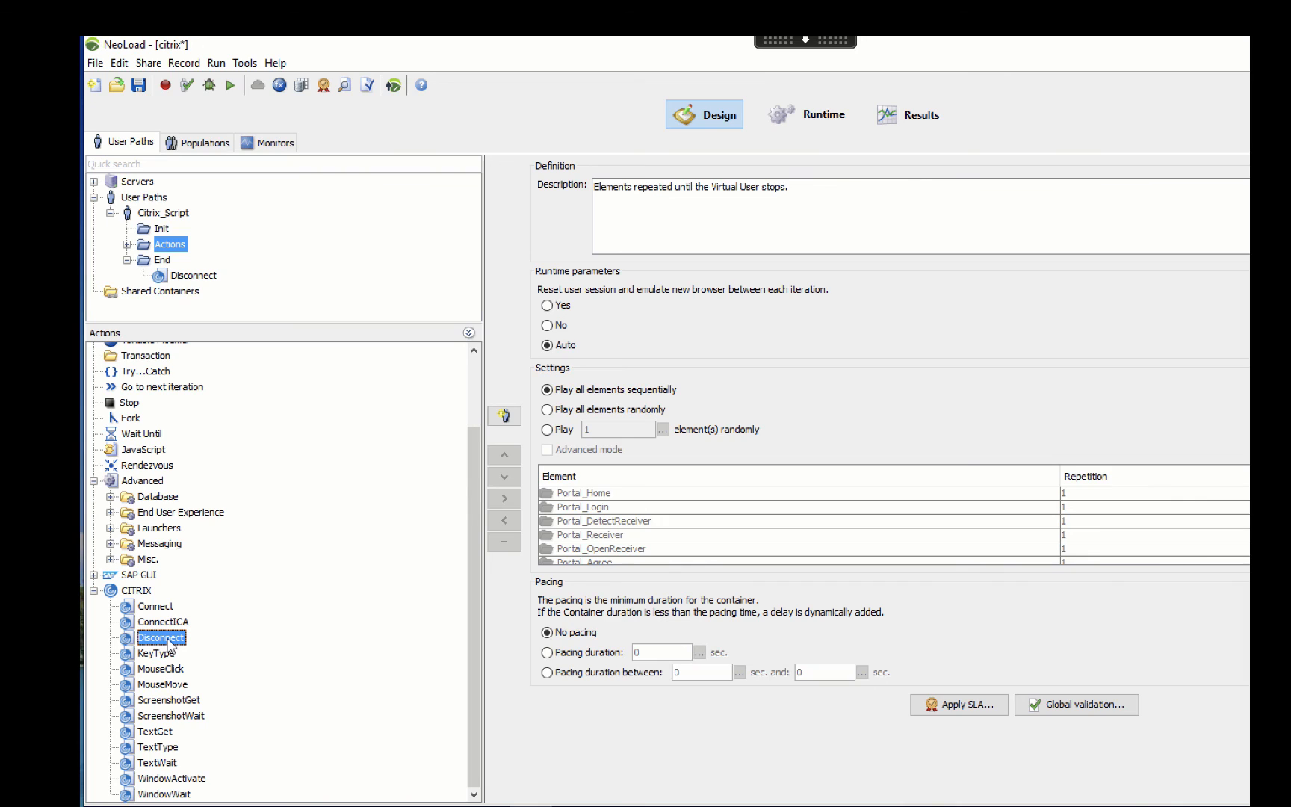
pyautogui.click(136, 654)
pyautogui.click(137, 671)
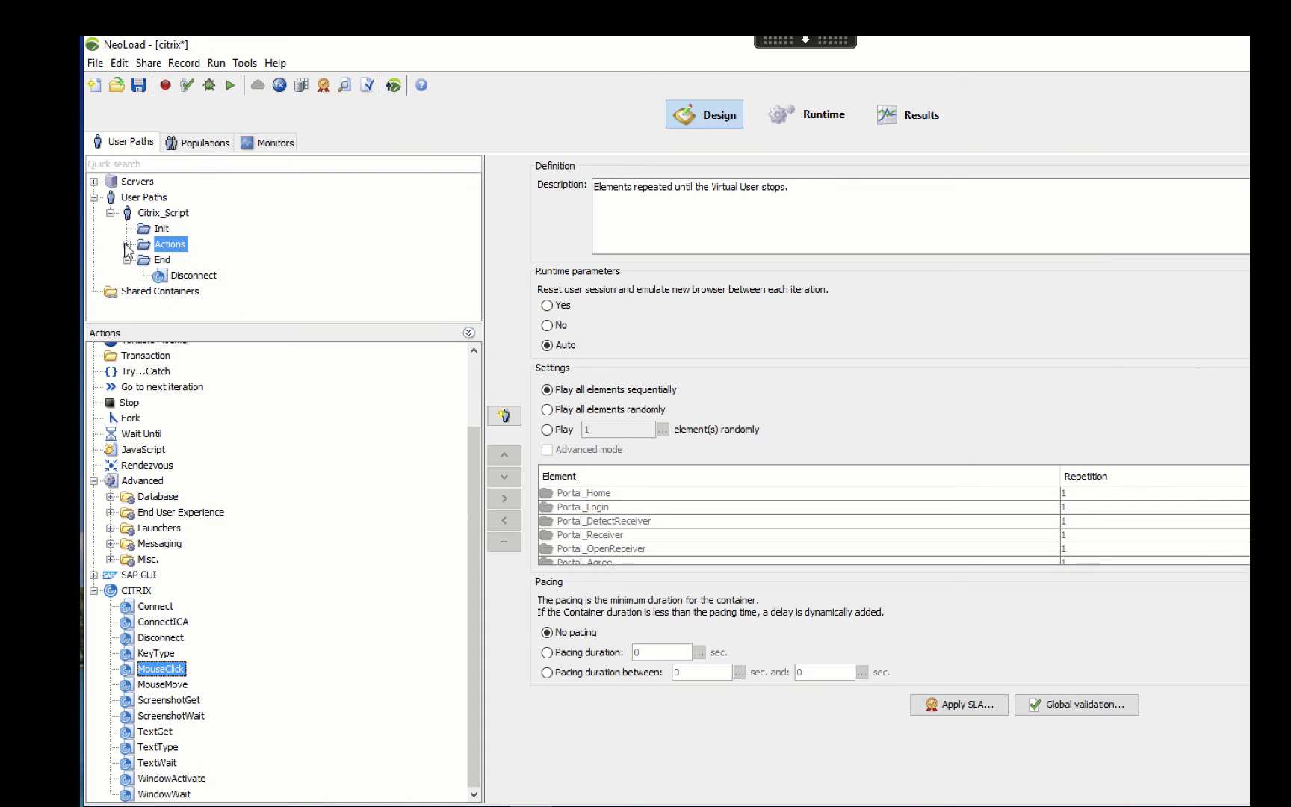
pyautogui.click(144, 198)
pyautogui.click(156, 606)
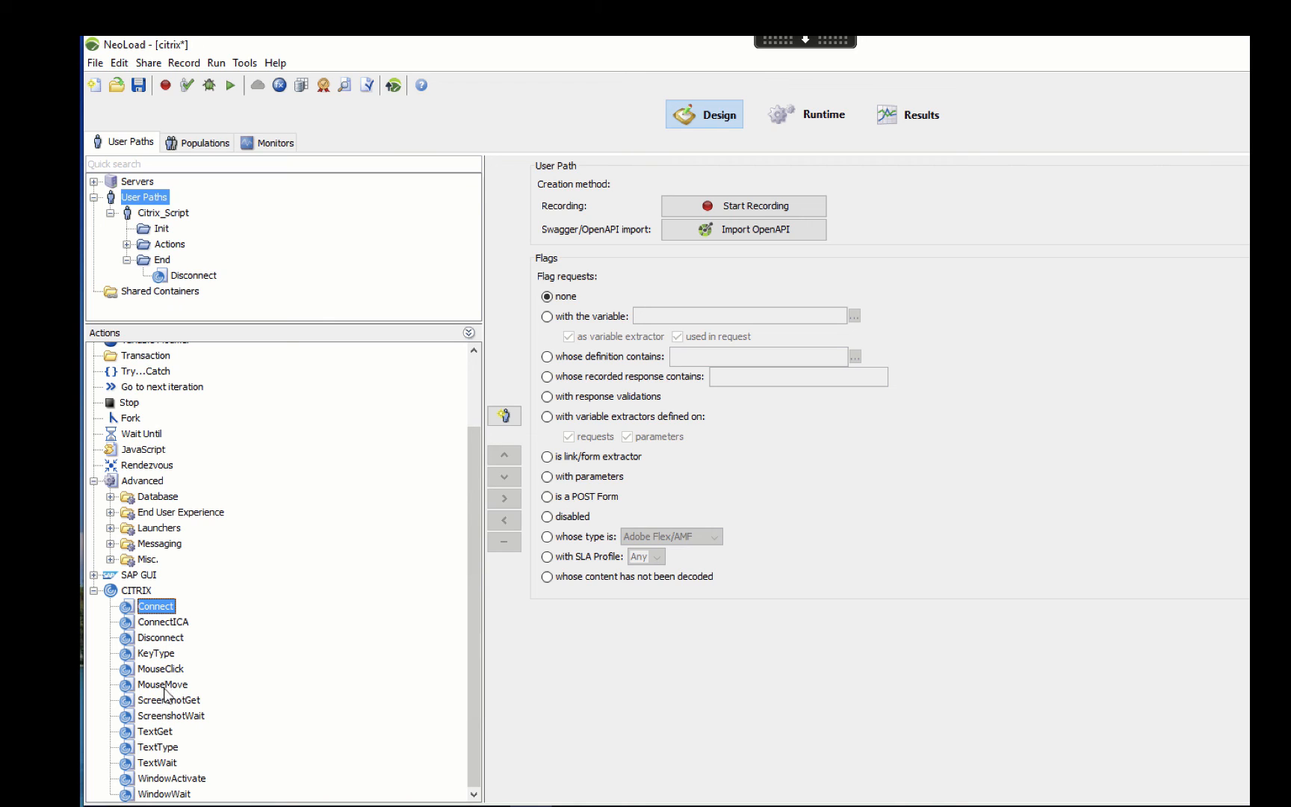
# Step: Insert a MouseClick action before Disconnect in the End container, add an empty parameter row, and view its advanced settings
pyautogui.moveTo(164, 670); pyautogui.dragTo(173, 279)
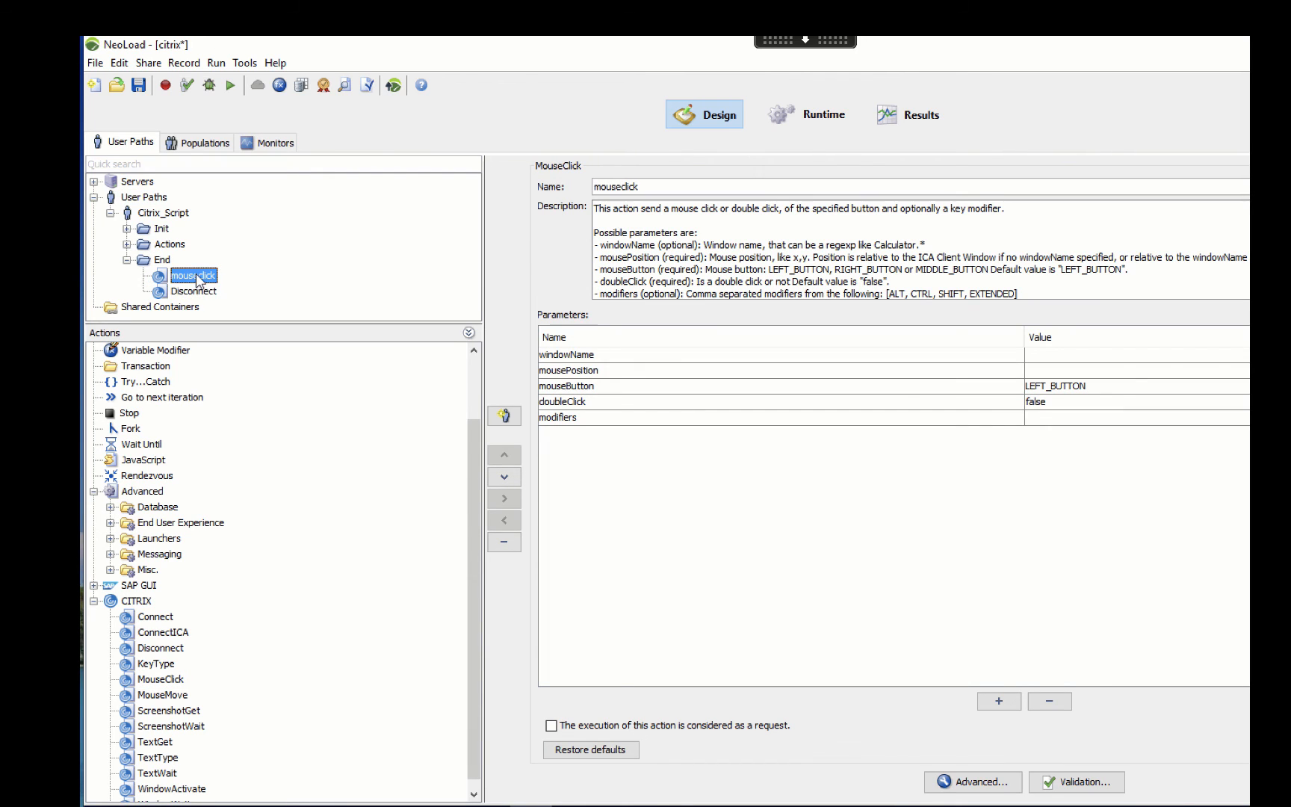
pyautogui.moveTo(597, 209); pyautogui.dragTo(917, 280)
pyautogui.click(782, 233)
pyautogui.click(999, 700)
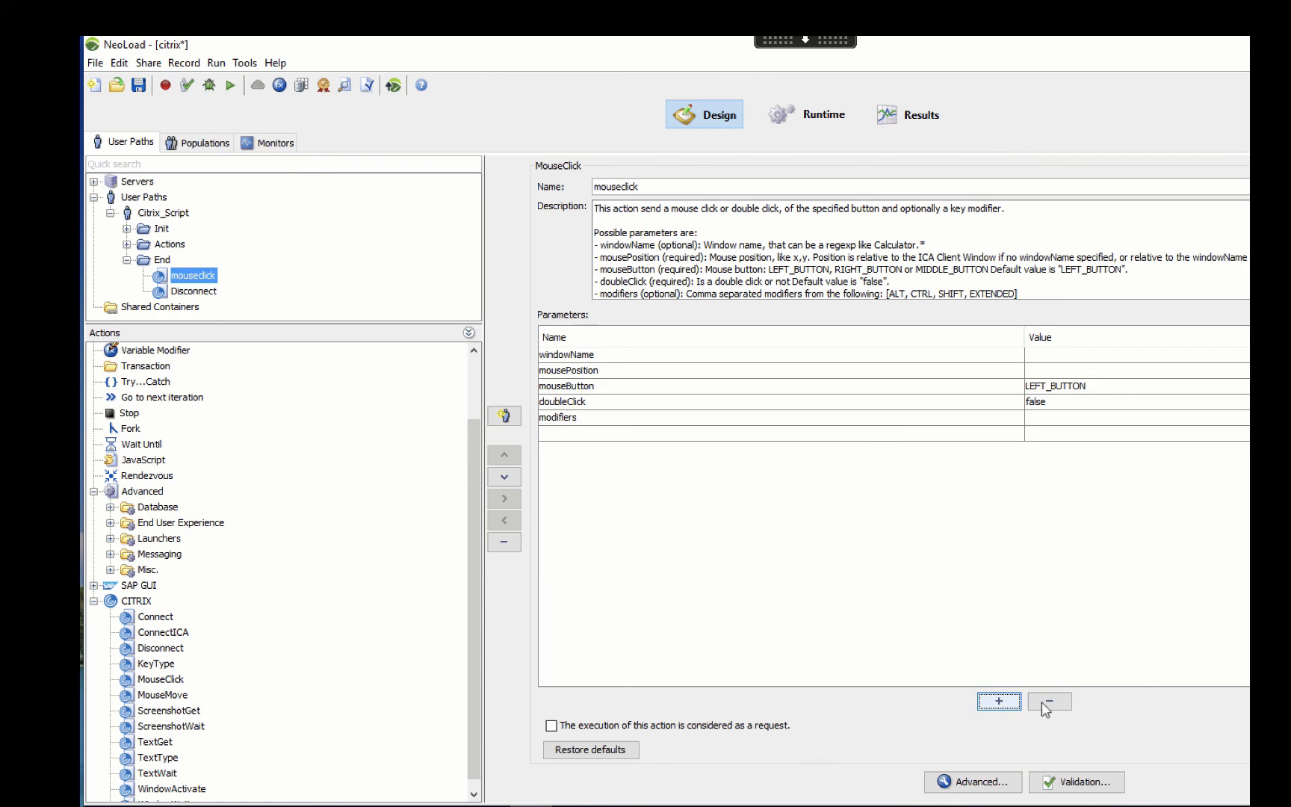
pyautogui.click(989, 785)
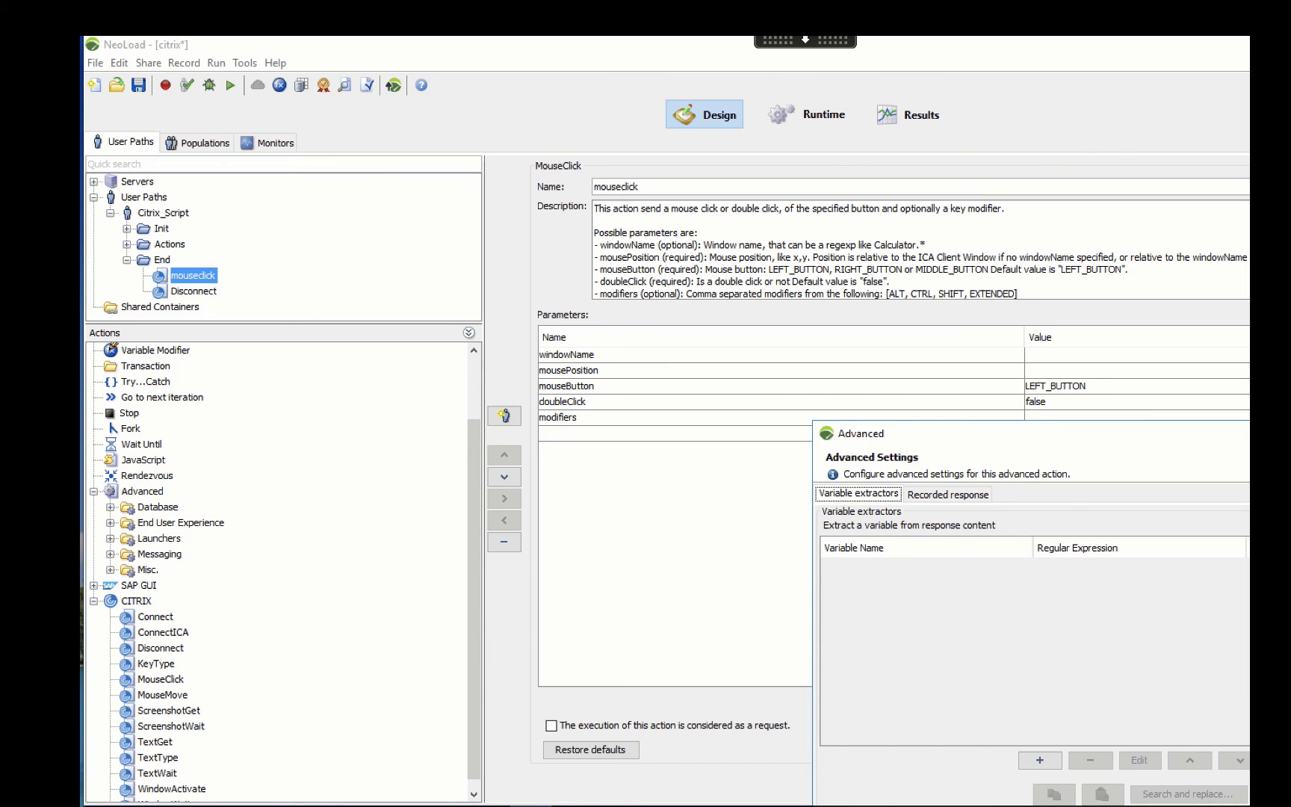
pyautogui.press('Escape')
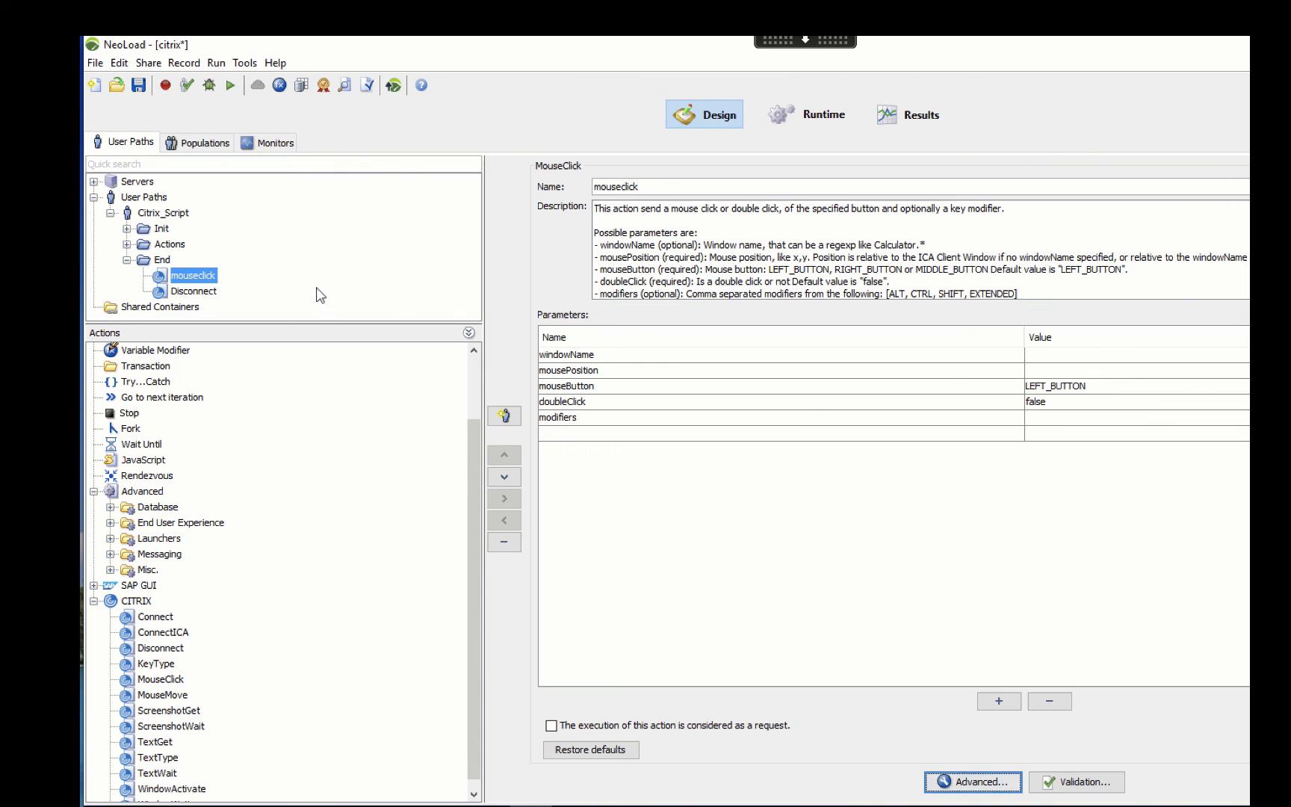
# Step: Delete the mouseclick action from the End container
pyautogui.rightClick(198, 282)
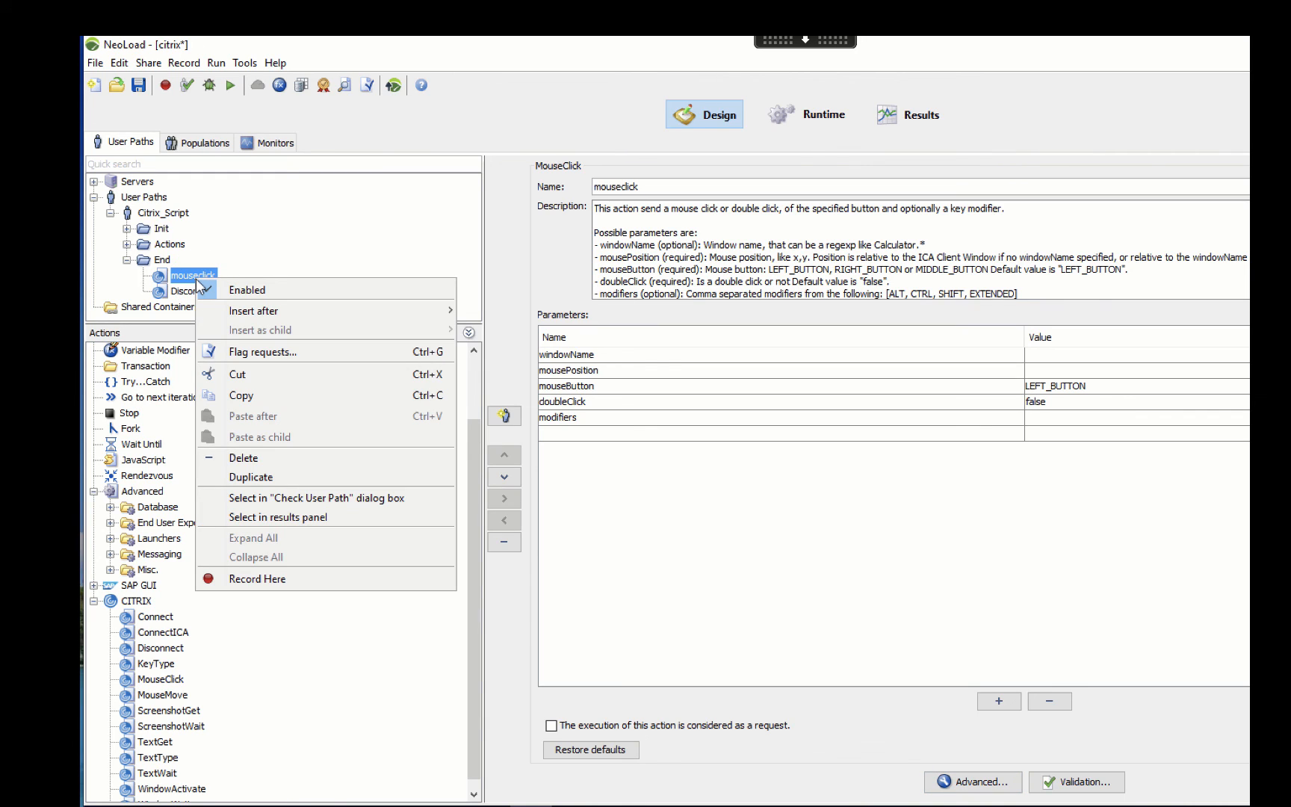
pyautogui.click(222, 457)
pyautogui.click(770, 506)
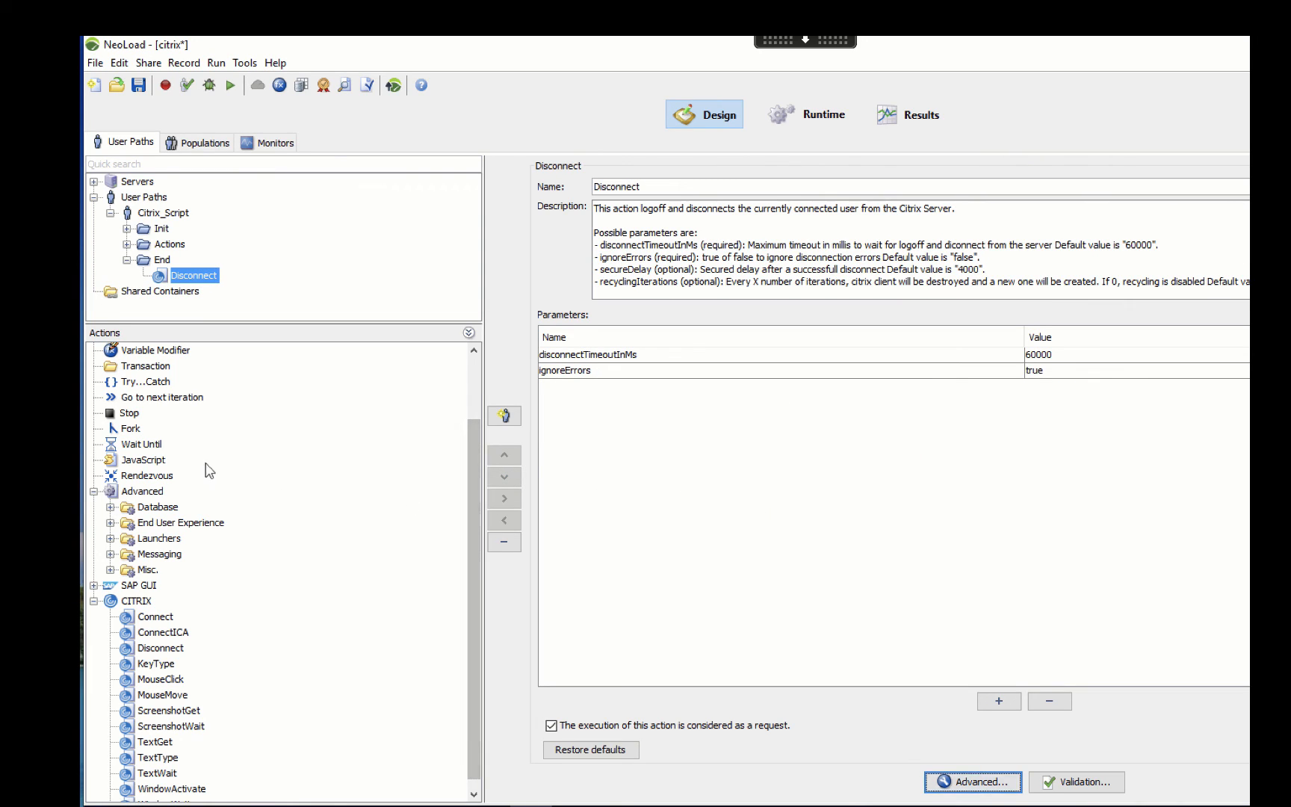